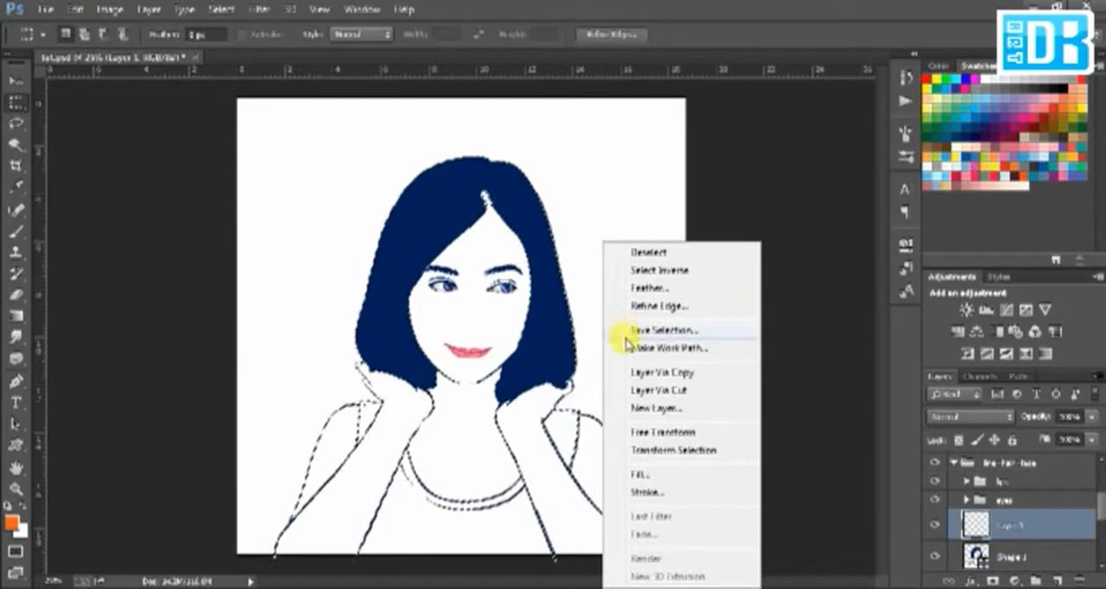
Step: Invert the line-art selection and set up the Brush with a hard round tip at 100% hardness
click(656, 270)
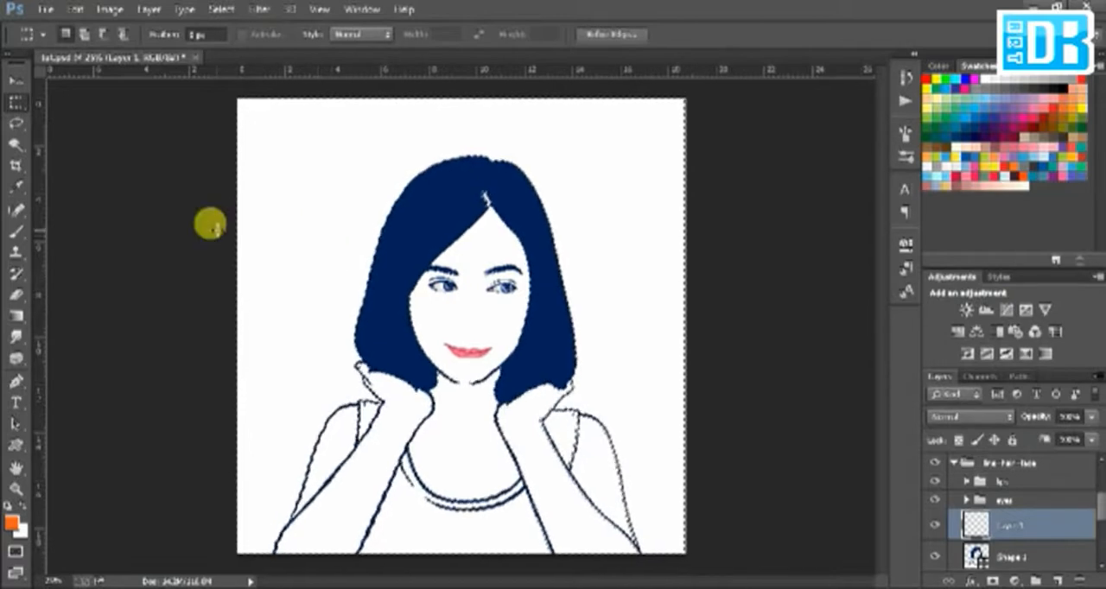
click(17, 235)
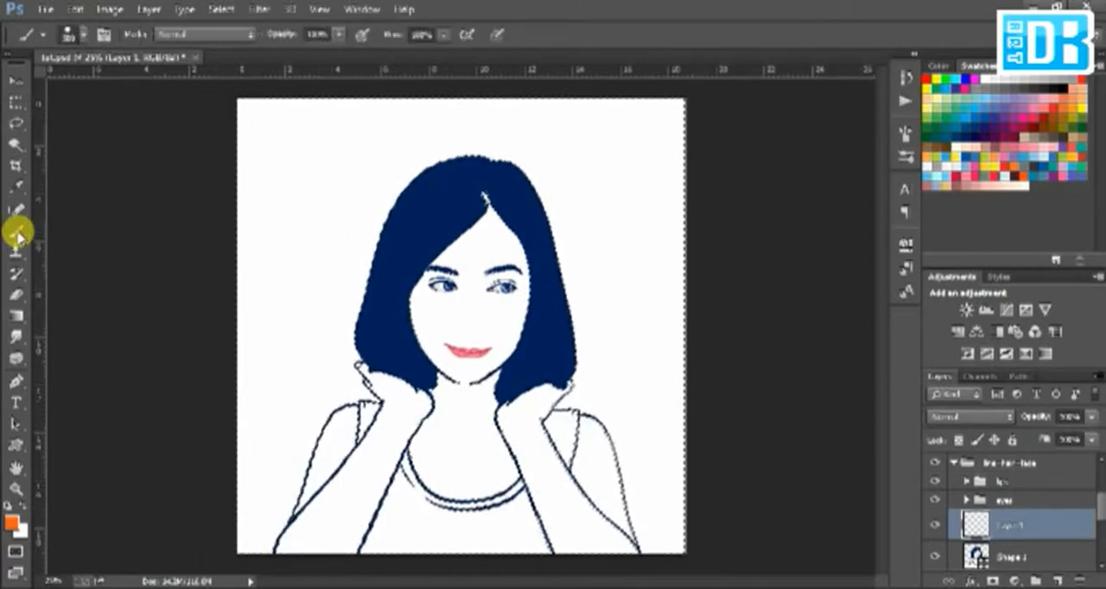
click(81, 35)
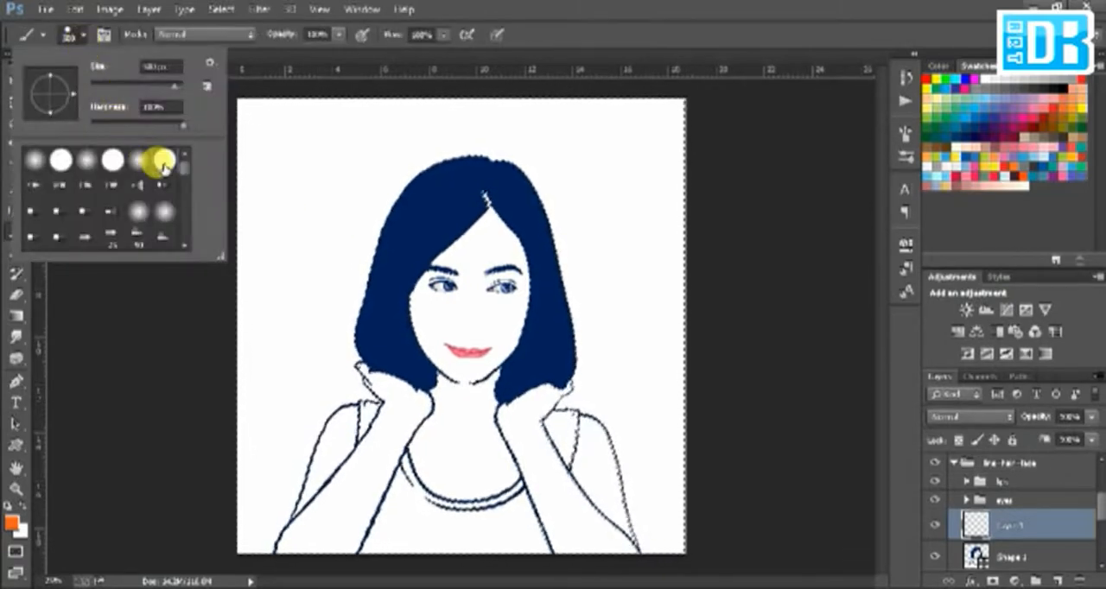
click(493, 4)
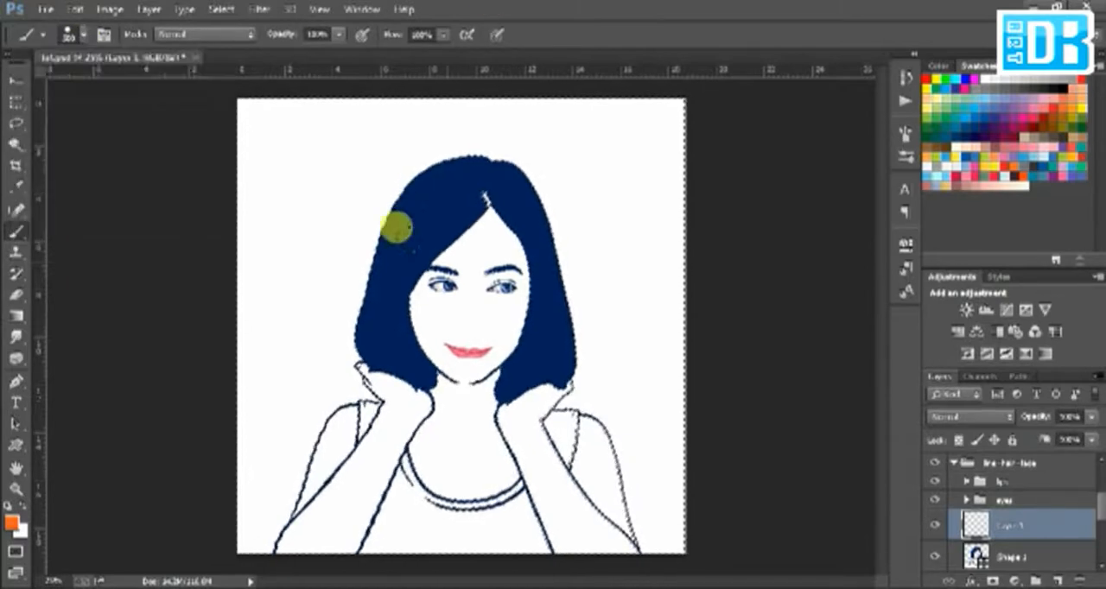
Step: Paint orange over the figure's arms, torso, neck and face on the layer below the eyes group, and deselect
mouse_move(248, 470)
mouse_down()
mouse_move(272, 444)
mouse_move(278, 473)
mouse_up()
drag(308, 407, 312, 388)
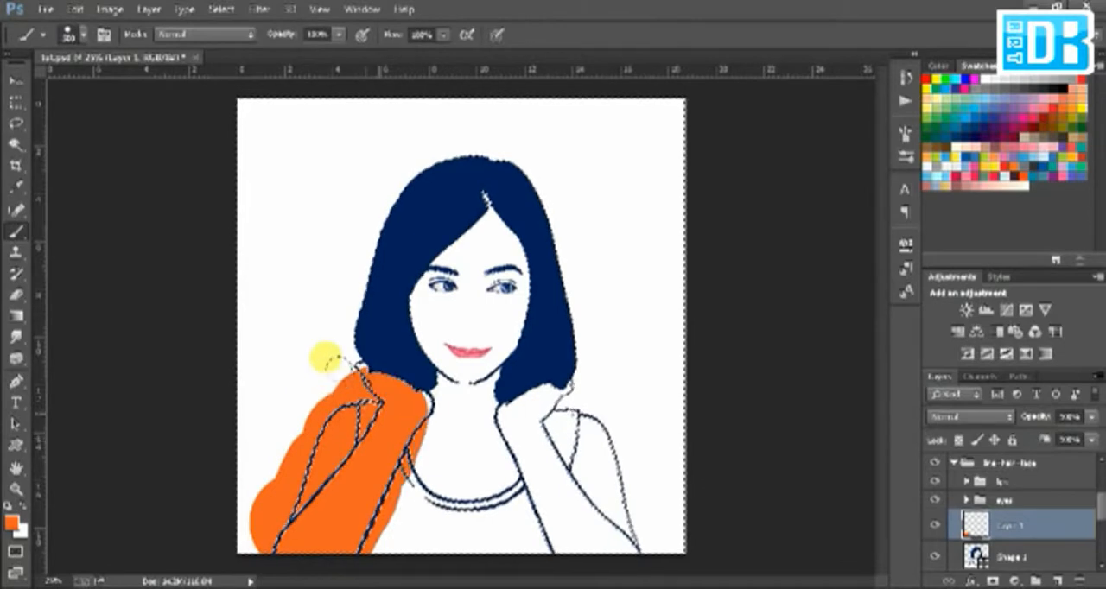
mouse_move(413, 445)
mouse_down()
mouse_move(428, 478)
mouse_move(442, 439)
mouse_up()
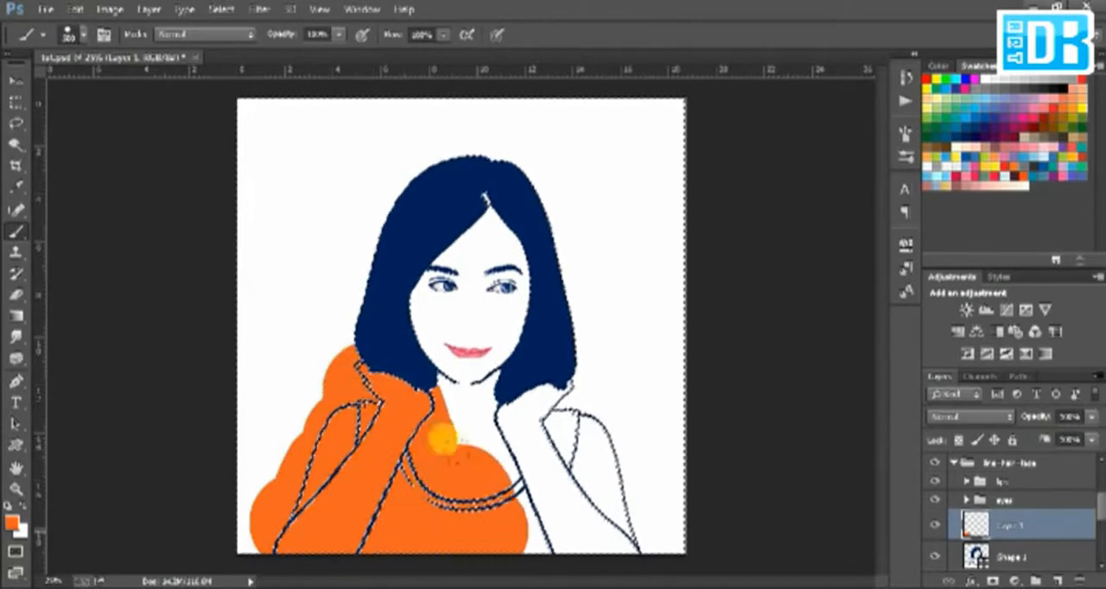
drag(548, 496, 523, 443)
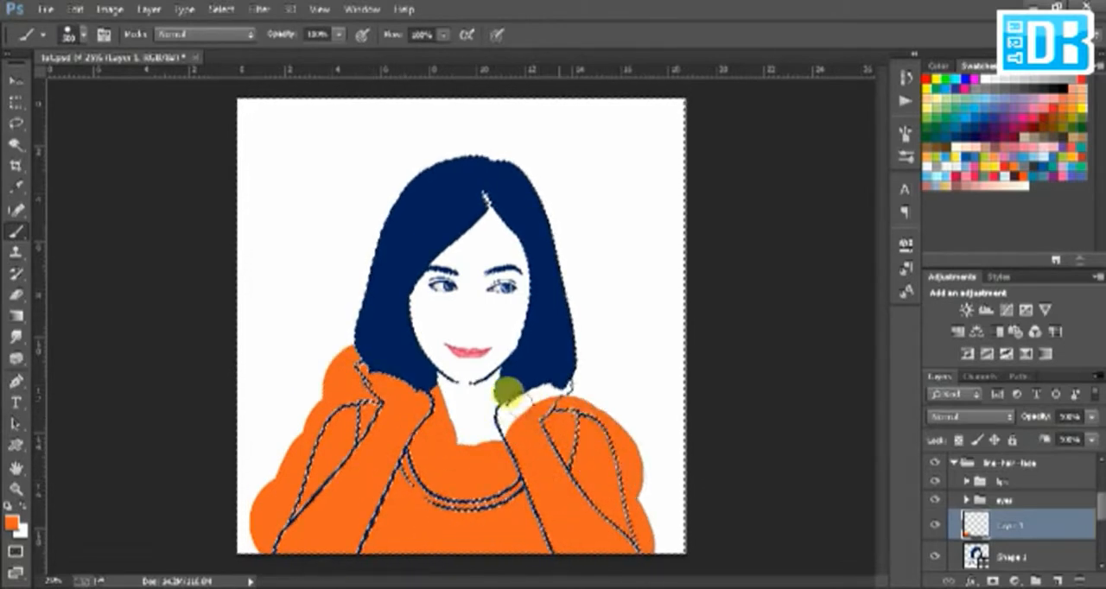
drag(516, 402, 566, 408)
mouse_move(450, 337)
mouse_down()
mouse_move(405, 276)
mouse_move(398, 231)
mouse_move(385, 301)
mouse_move(390, 226)
mouse_move(422, 190)
mouse_move(421, 175)
mouse_move(458, 268)
mouse_move(454, 313)
mouse_move(425, 334)
mouse_move(483, 345)
mouse_move(452, 346)
mouse_up()
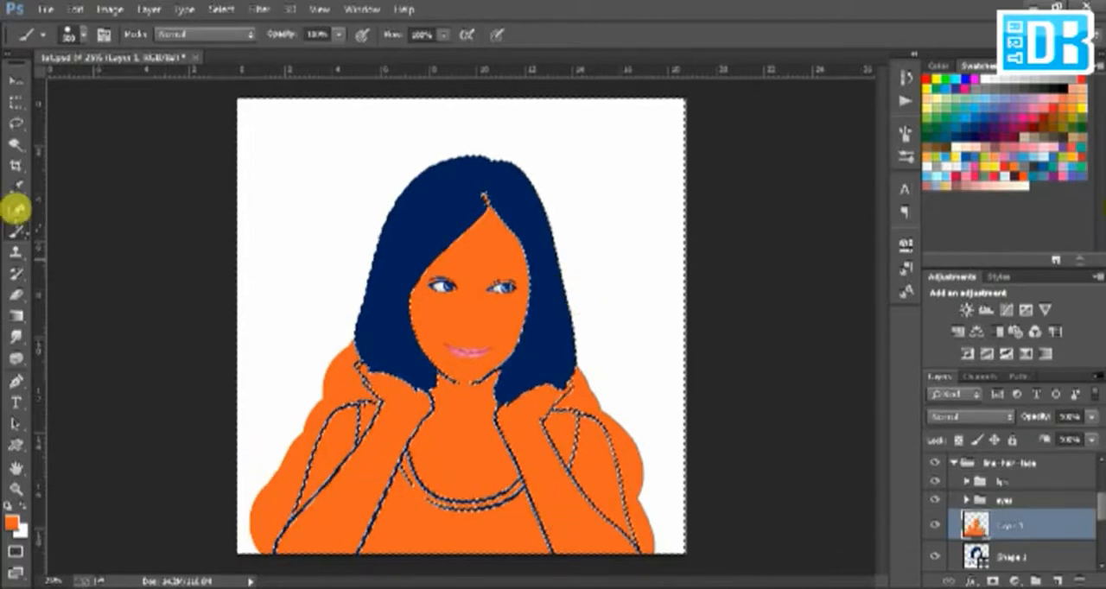
key(m)
click(622, 229)
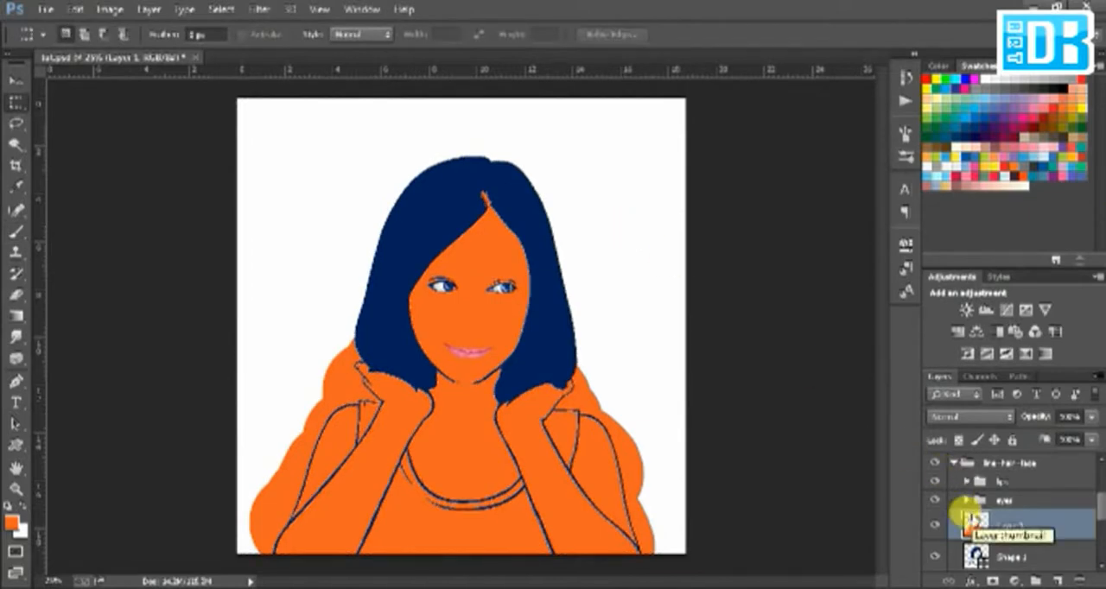
Step: Select the orange face and neck area with the Magic Wand and convert the selection to a work path
click(15, 144)
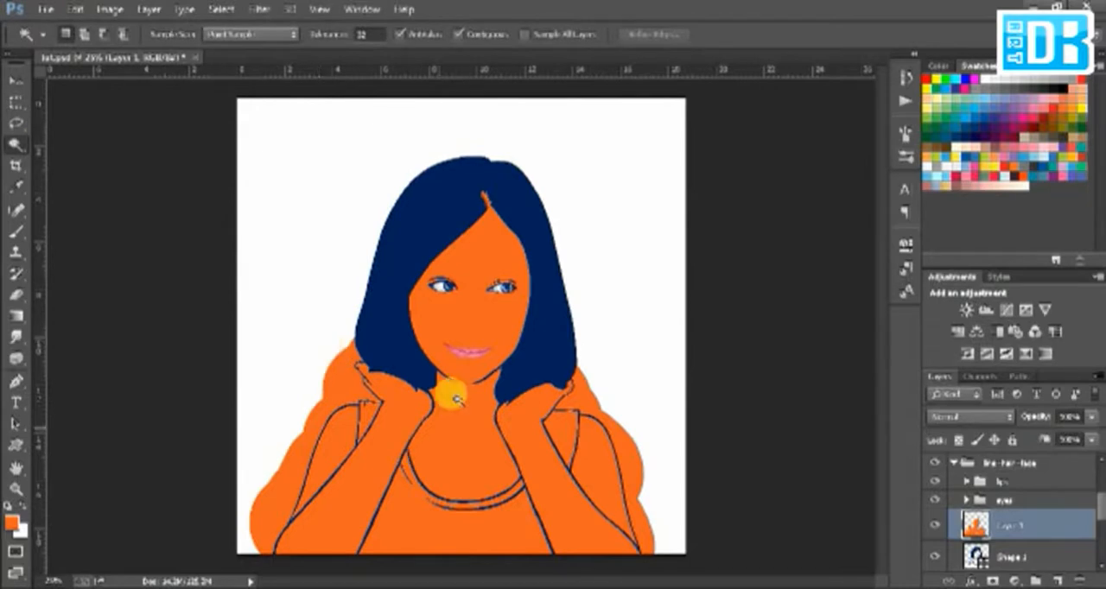
click(488, 321)
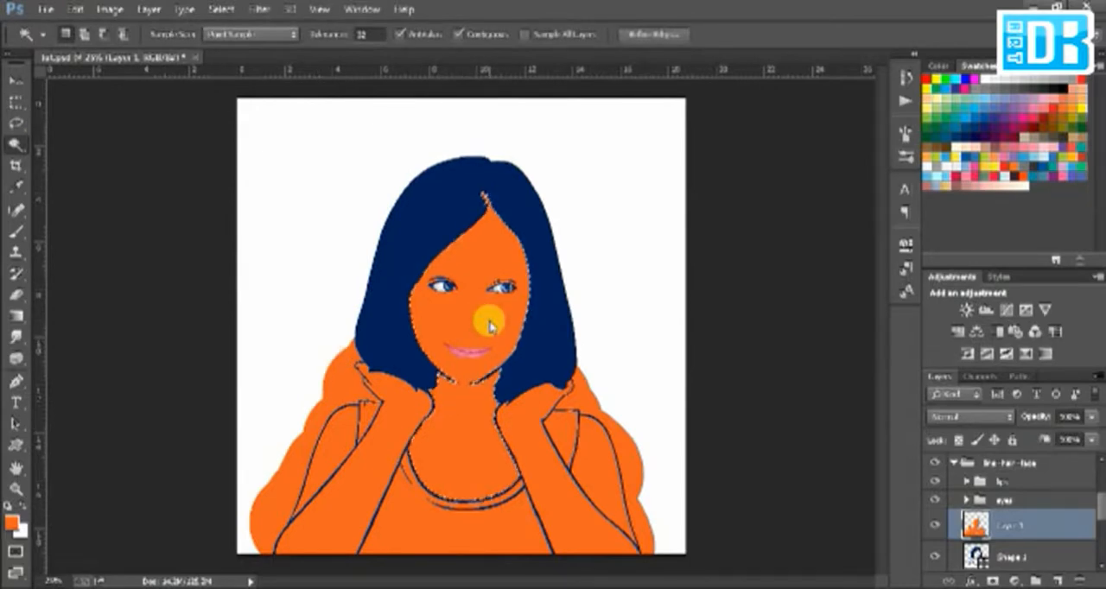
right_click(489, 325)
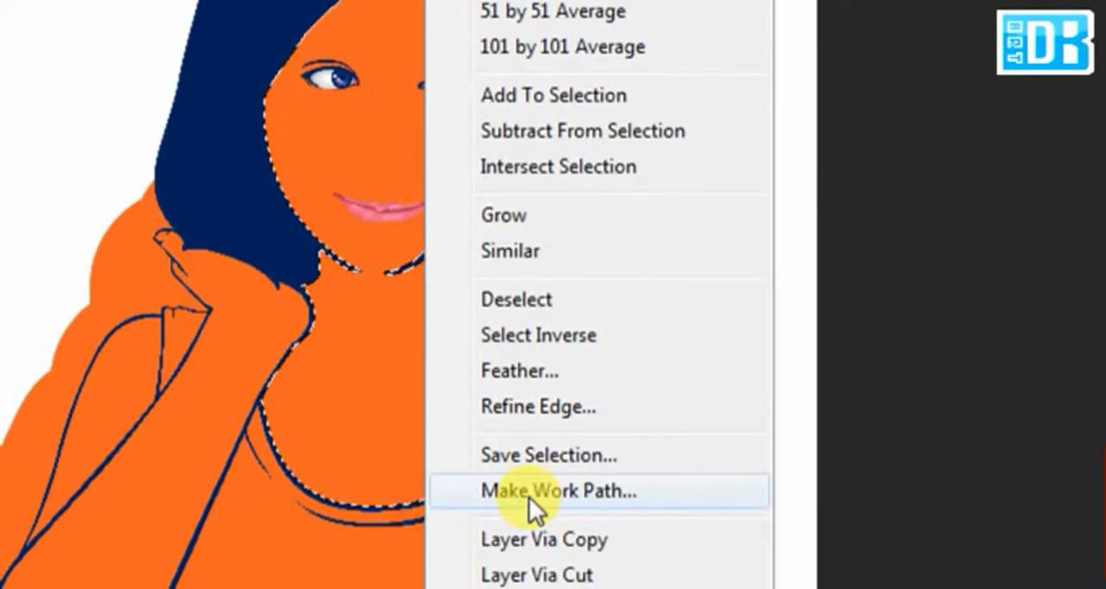
click(528, 491)
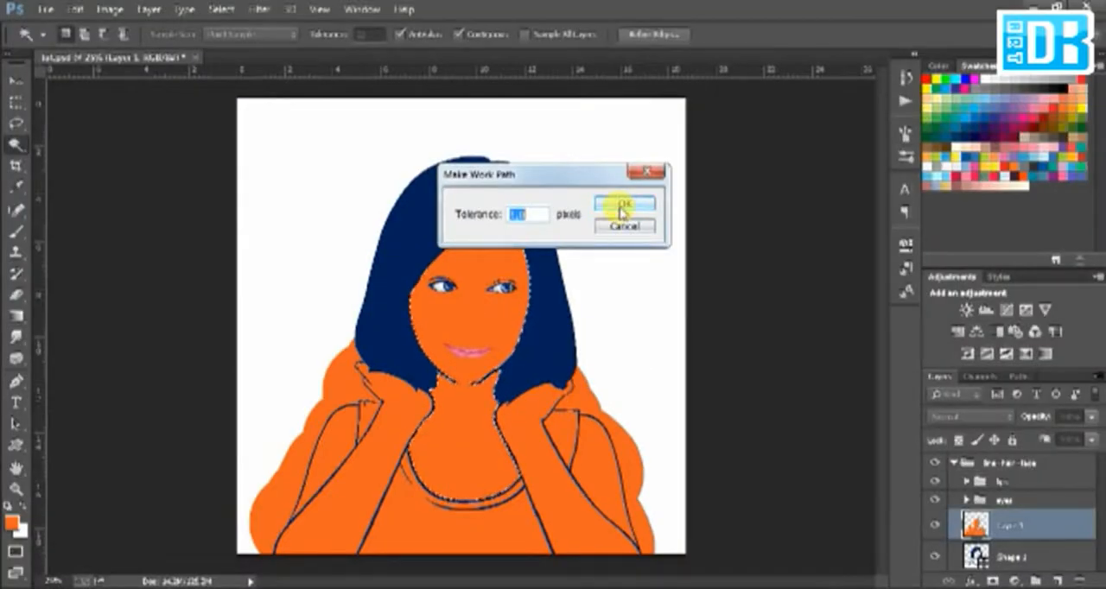
click(622, 208)
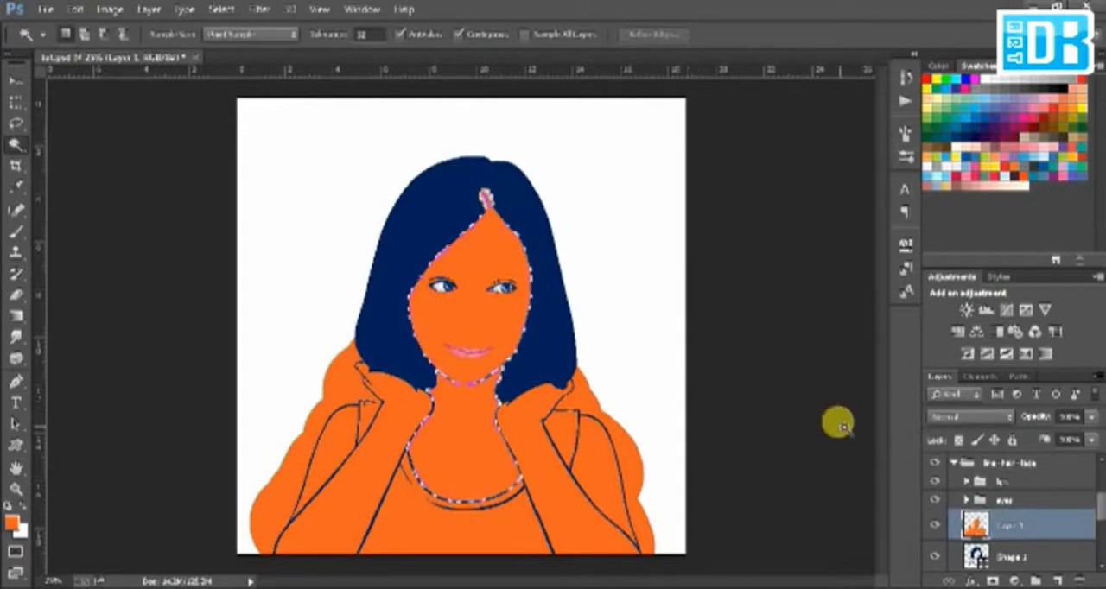
Step: Turn the face and neck path into a shape layer and fill it with light skin colour ffcbb6
key(p)
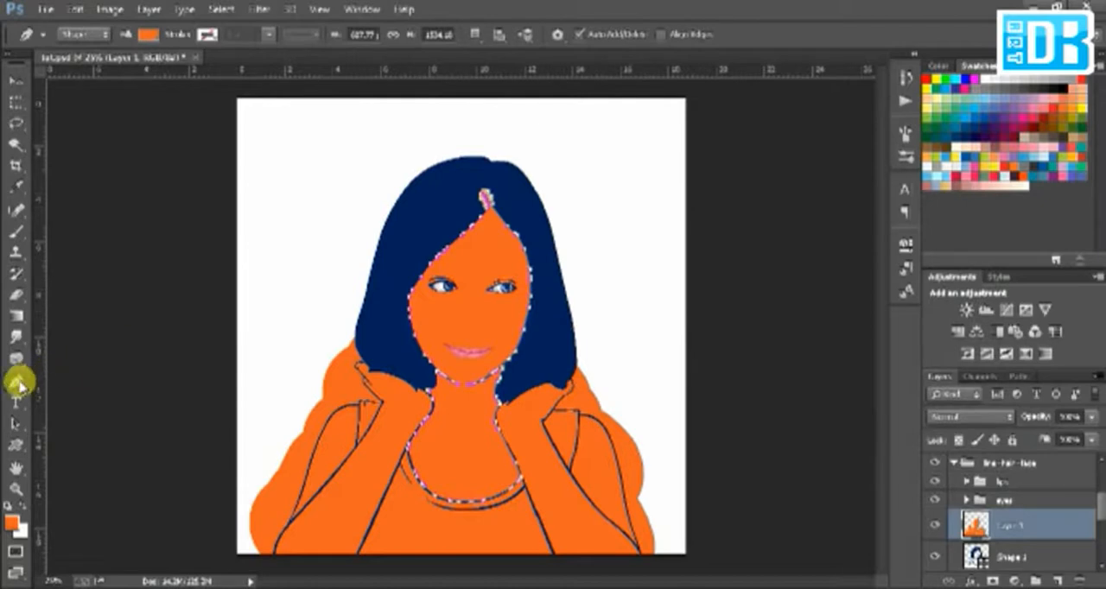
click(86, 33)
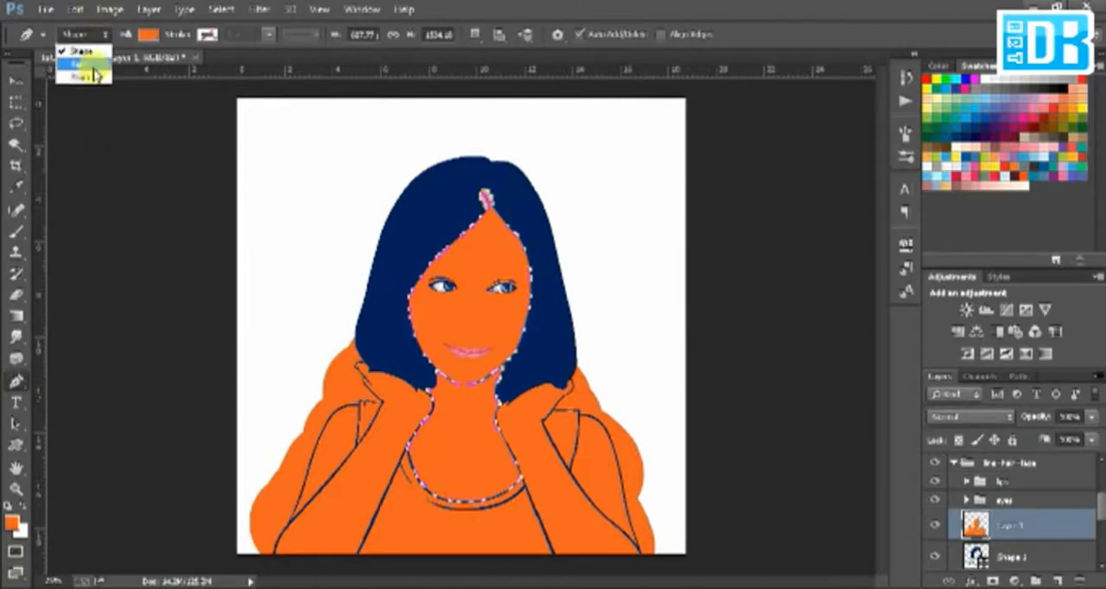
click(87, 64)
click(277, 36)
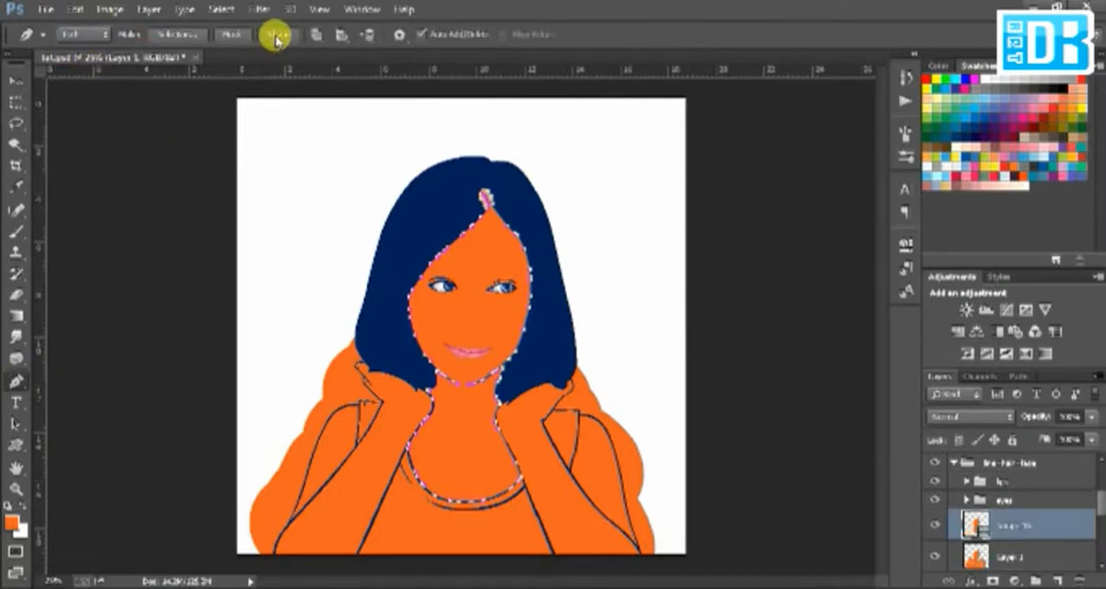
double_click(972, 525)
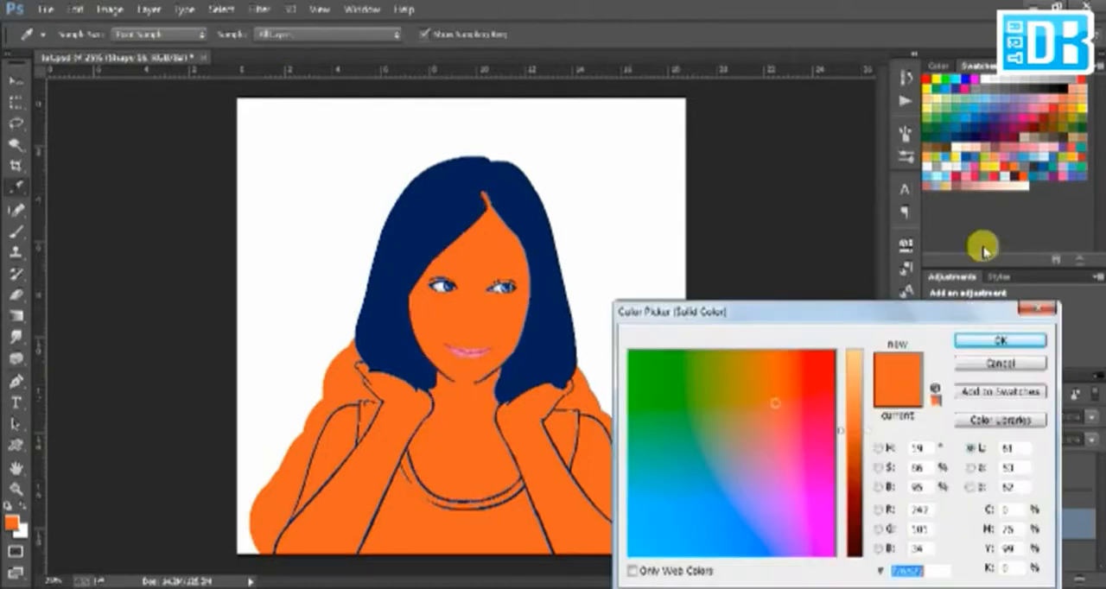
click(992, 173)
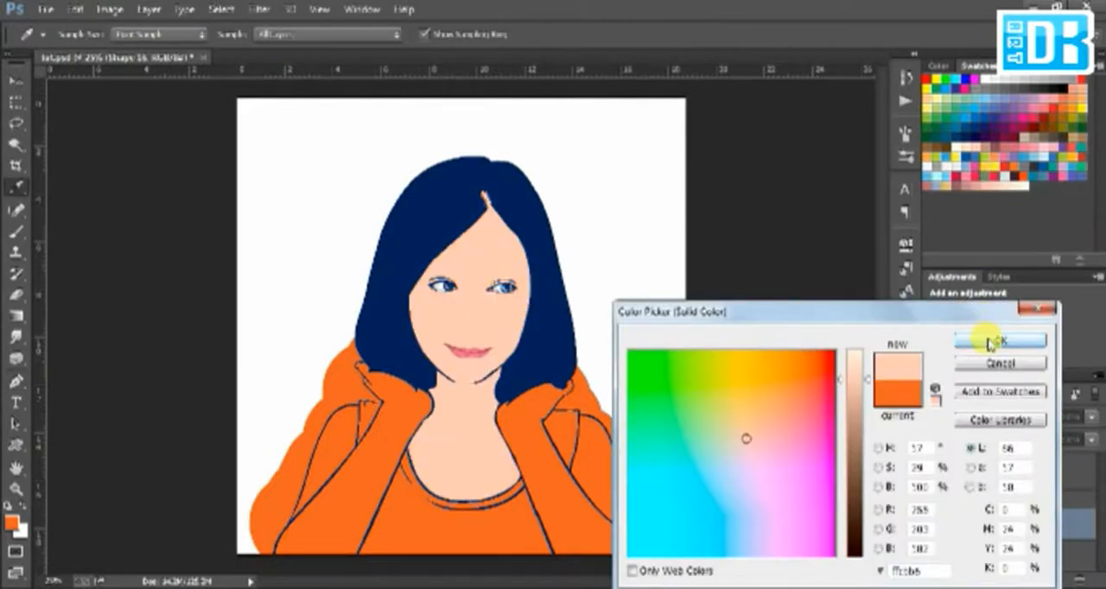
click(993, 342)
Step: Move the face and neck shape layer beneath the line-art layers and hide the orange Layer 1
drag(1022, 520, 985, 497)
drag(1103, 552, 1102, 516)
click(933, 503)
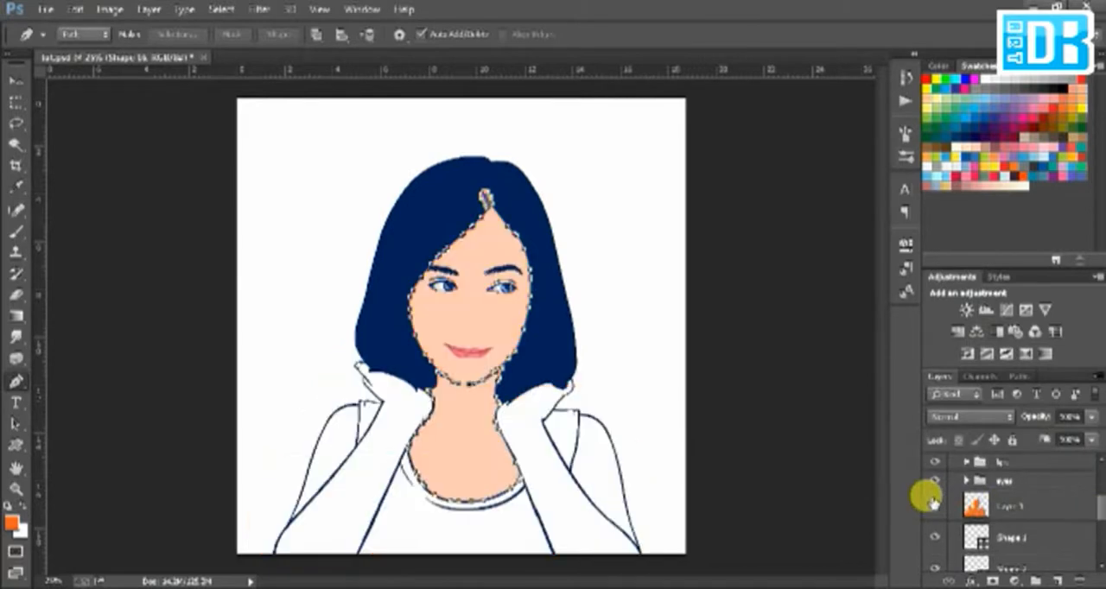
click(1001, 529)
click(1011, 506)
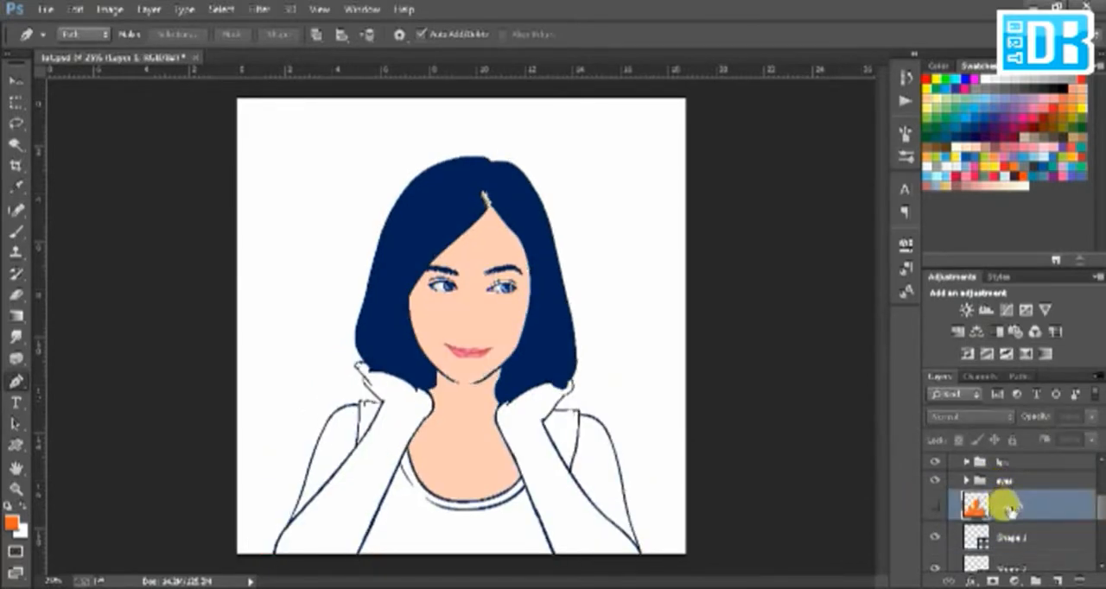
Step: Show the orange layer again, select the arms and hands by colour, and turn them into a skin-coloured shape via a work path
click(1001, 537)
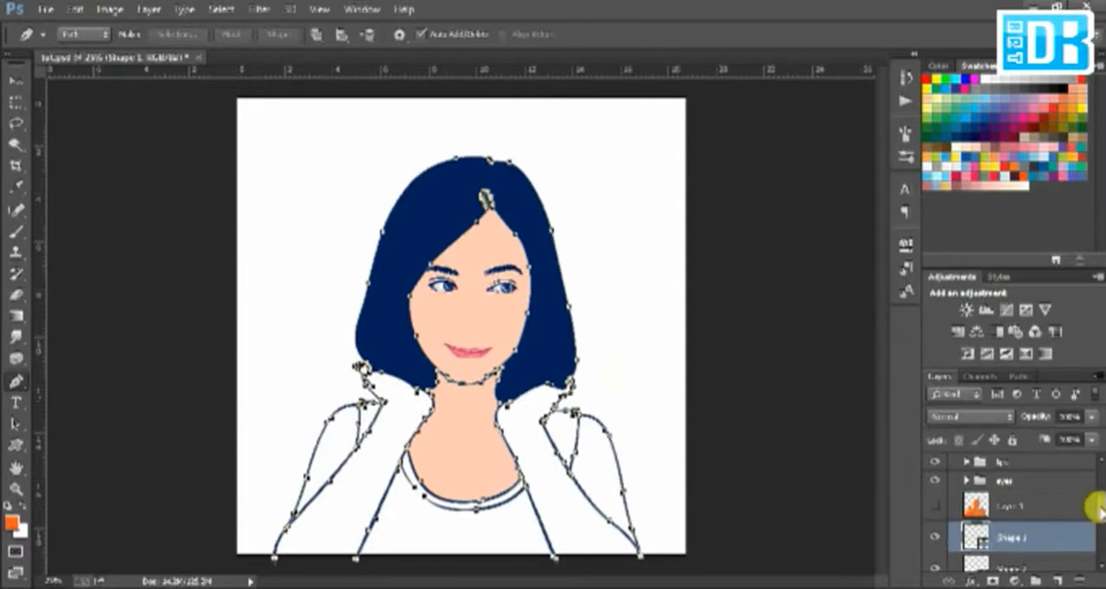
scroll(1090, 510, down, 1)
click(994, 476)
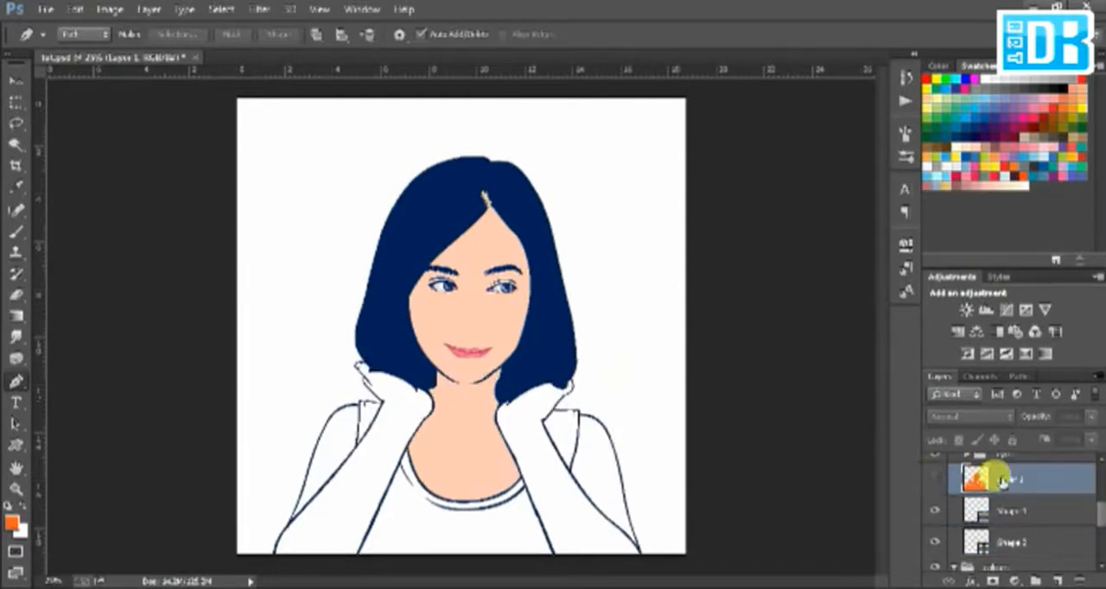
click(932, 479)
key(w)
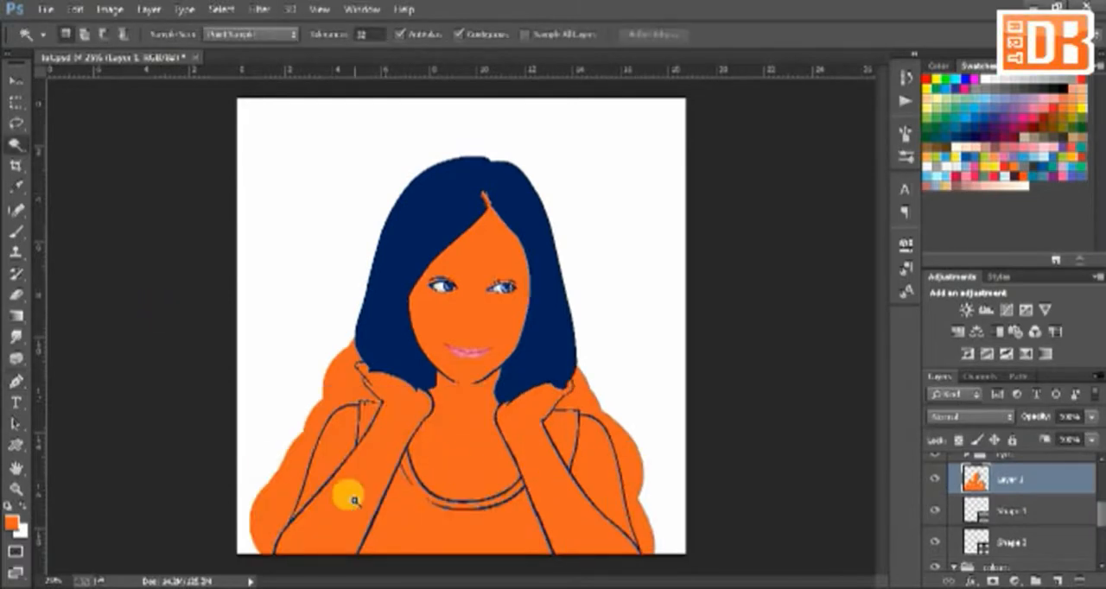
click(607, 480)
key(m)
right_click(480, 500)
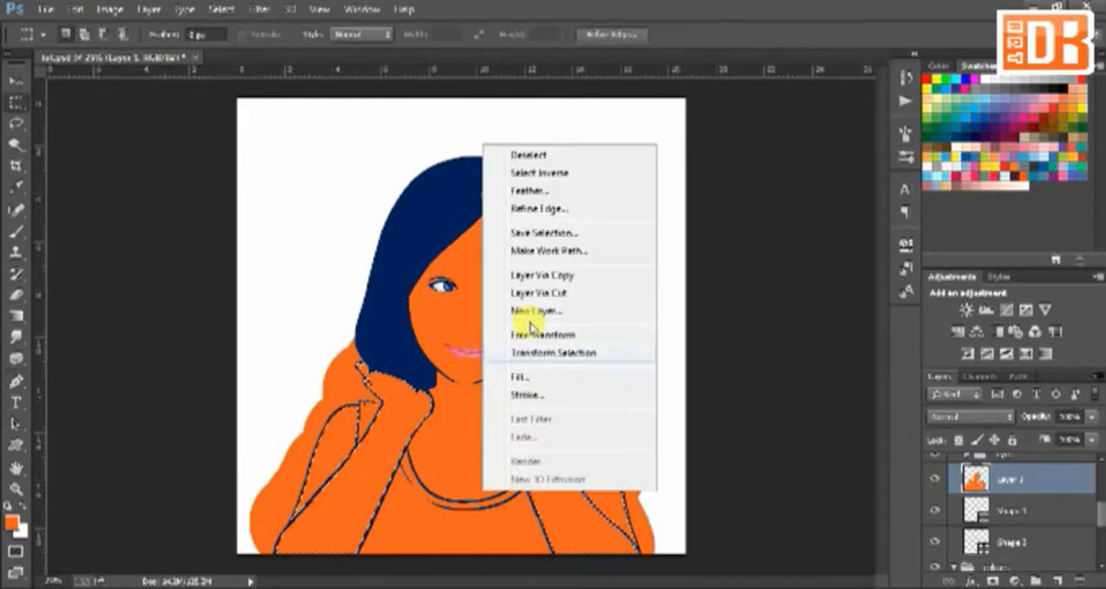
click(548, 251)
key(p)
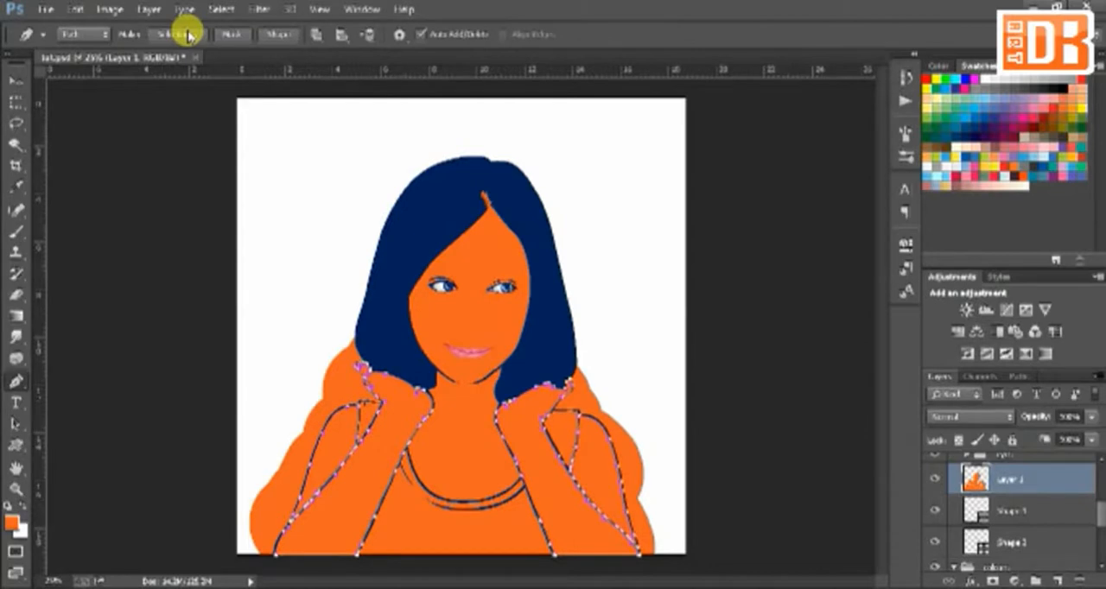
click(279, 34)
Step: Select the orange areas of the tank top and straps on Layer 1 and convert them into a shape layer
click(1011, 505)
key(w)
click(370, 413)
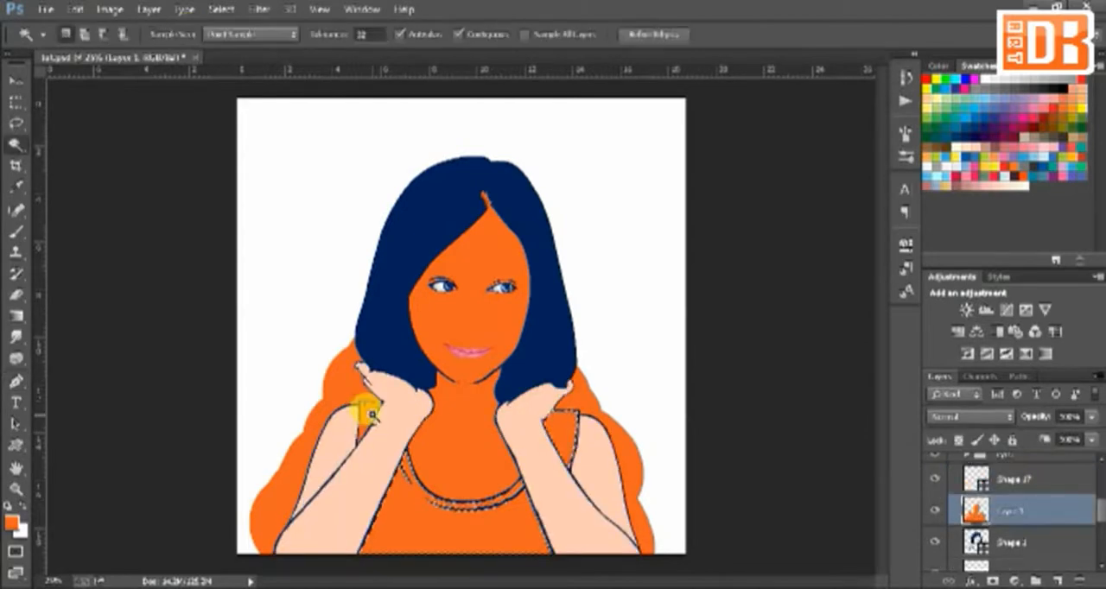
right_click(370, 413)
click(437, 164)
key(p)
click(281, 36)
Step: Fill the tank top shape with a medium blue swatch colour
double_click(968, 509)
click(966, 122)
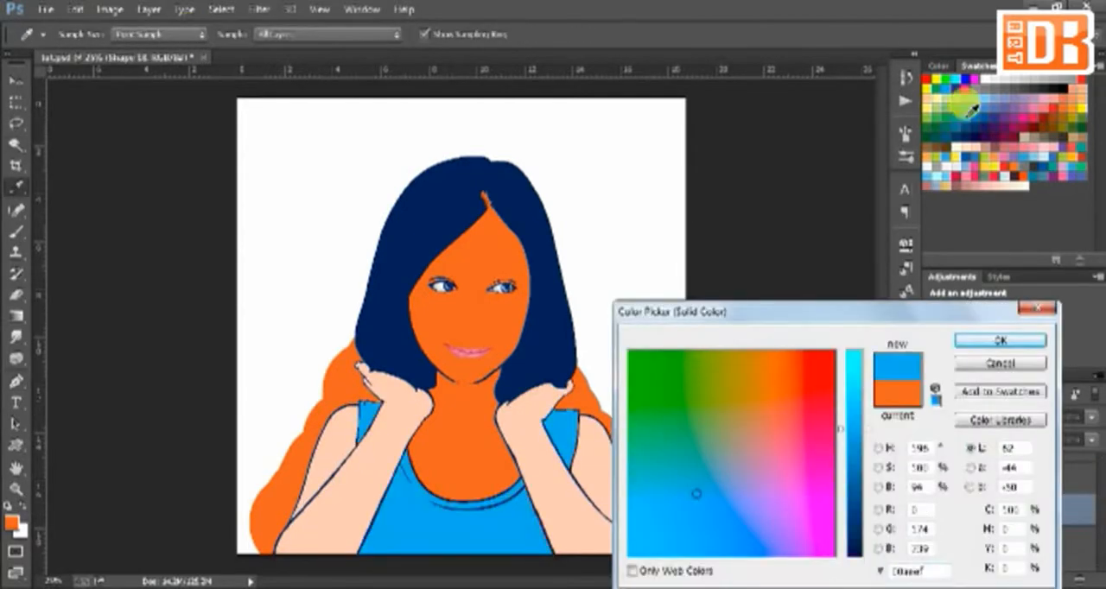
click(983, 110)
click(1001, 340)
Step: Move the arm and tank top shape layers beneath the line art and hide the orange Layer 1
shift+click(1020, 477)
drag(1029, 493, 1101, 520)
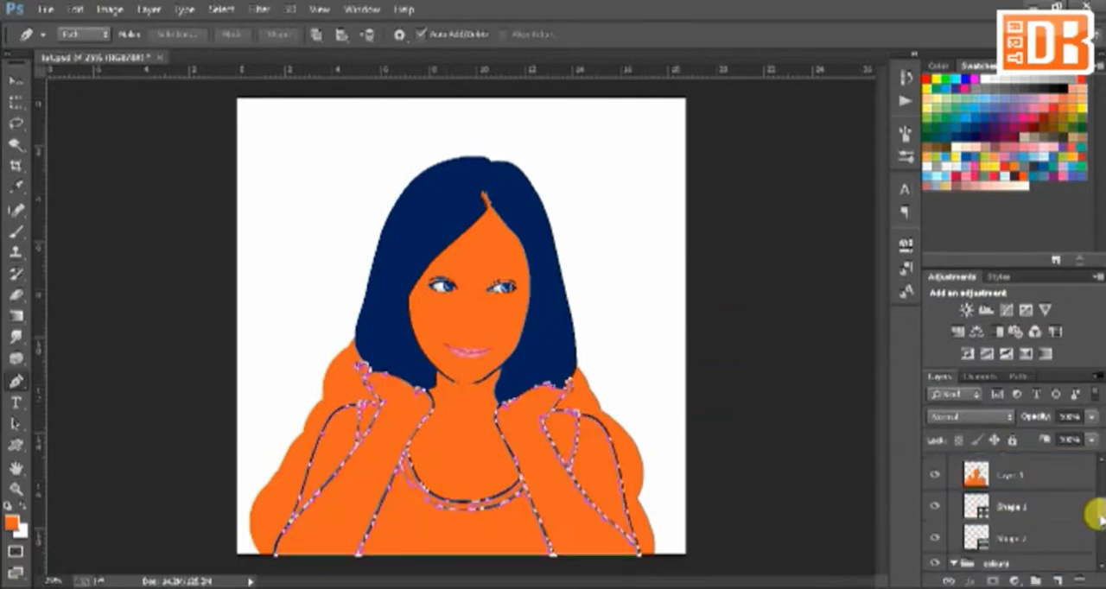
click(935, 475)
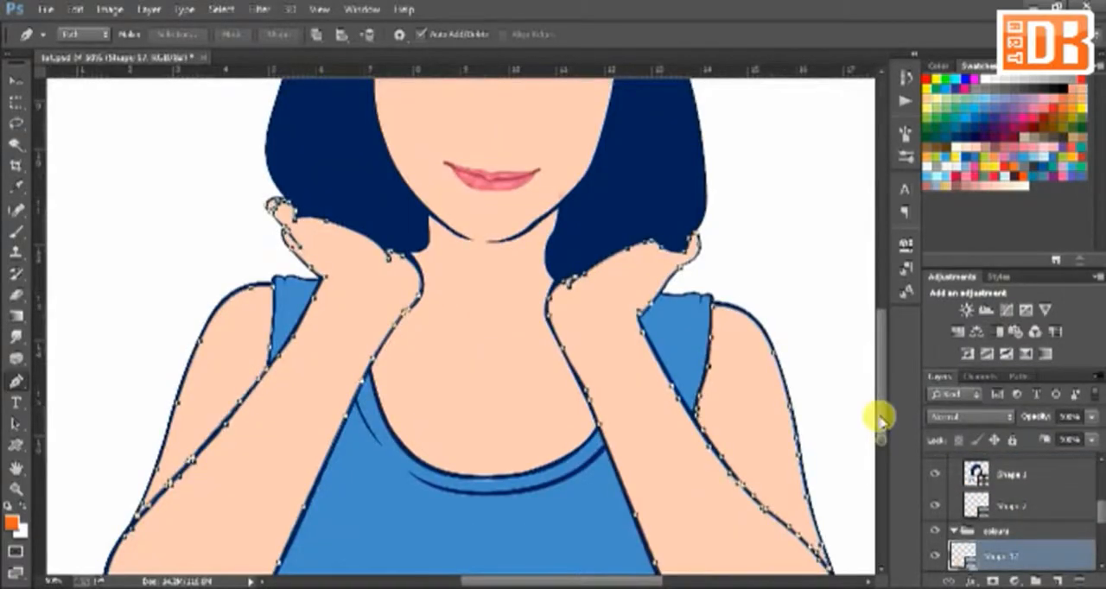
Step: Show the reference photo above the artwork and hide its Posterize adjustment, keeping the line-art shape layer selected
drag(880, 422, 880, 339)
click(1009, 474)
drag(1101, 519, 1101, 503)
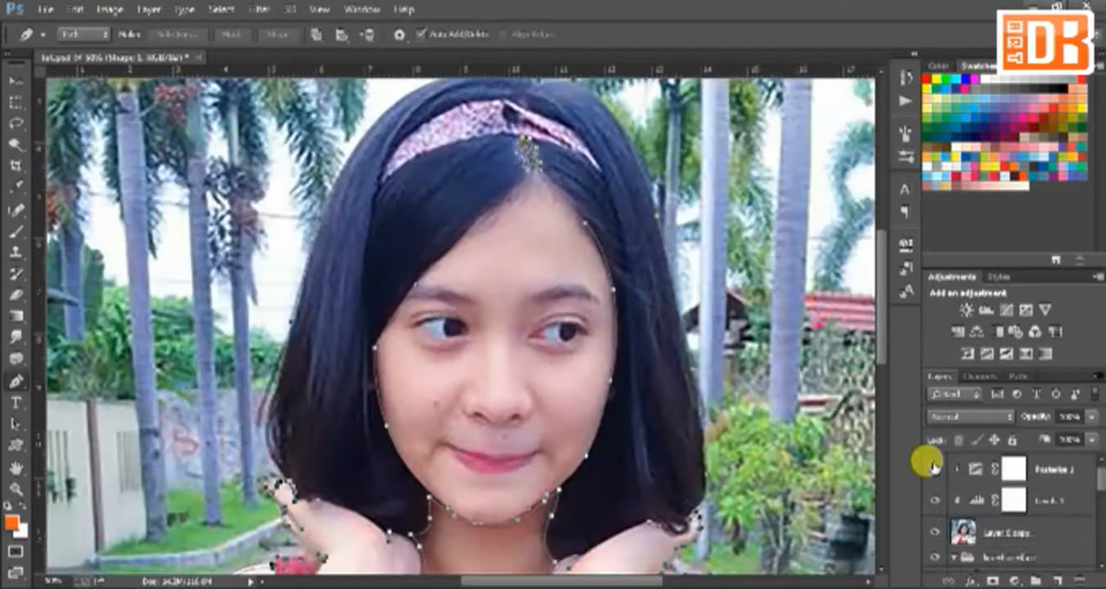
click(934, 470)
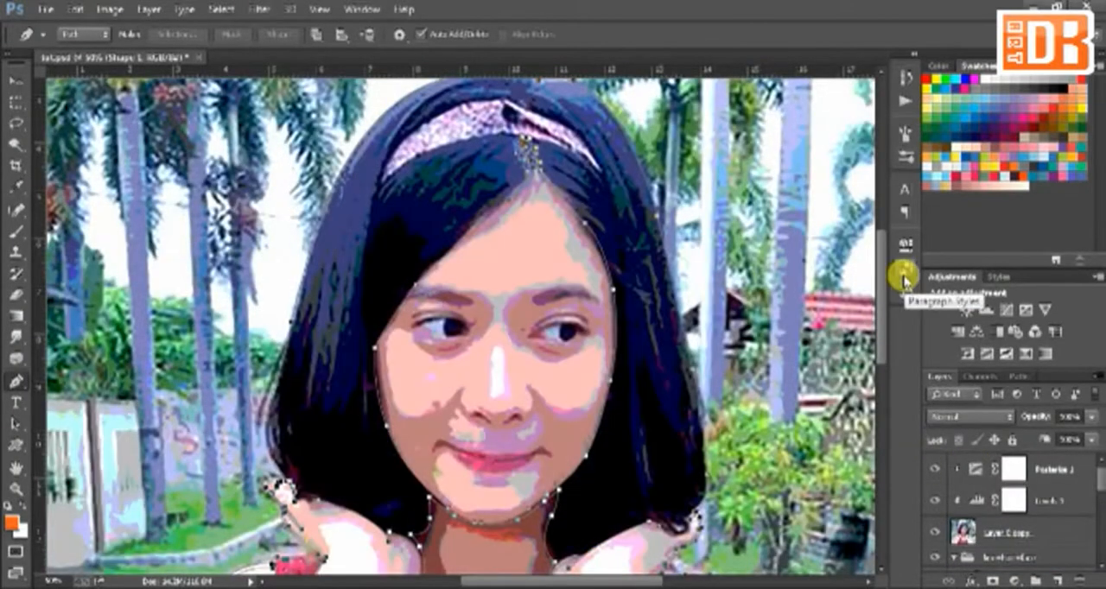
click(935, 474)
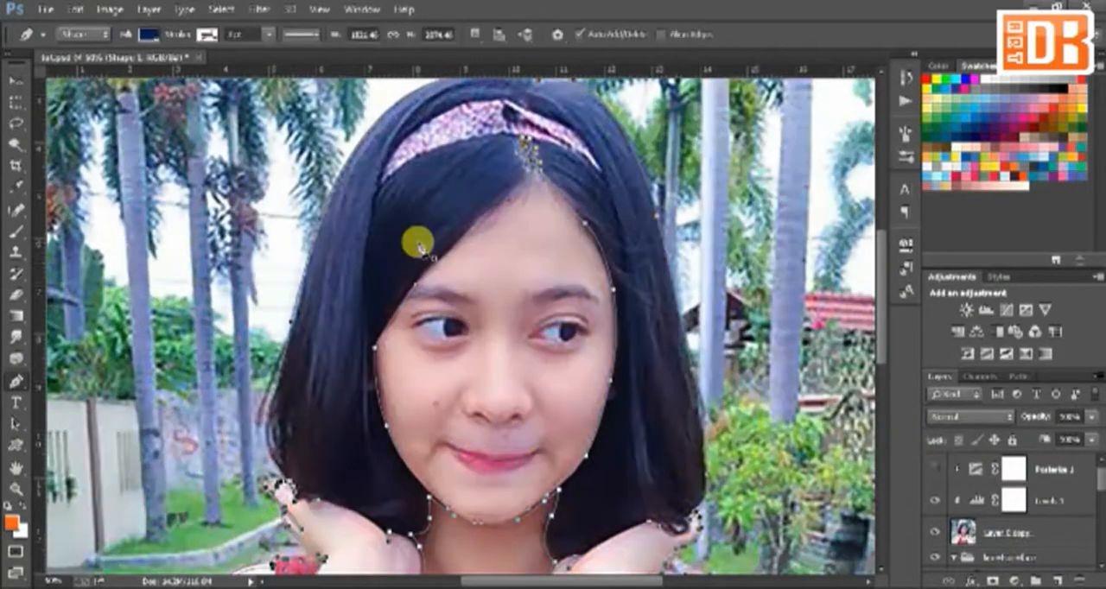
Step: Trace the outline of the headband on the photo as a new shape with the Pen tool
scroll(418, 247, up, 1)
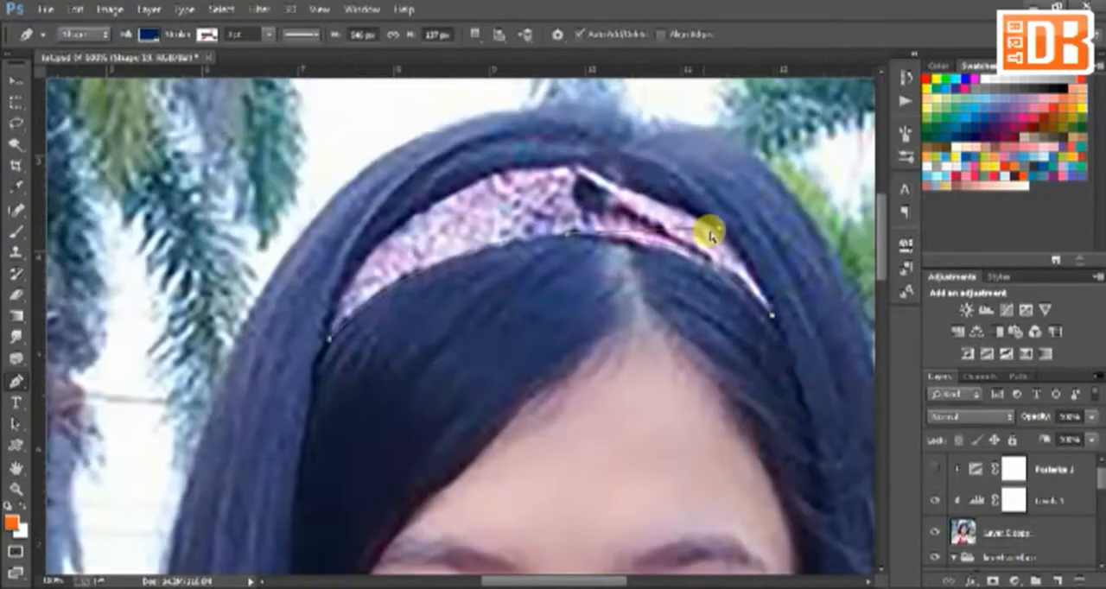
drag(616, 194, 666, 197)
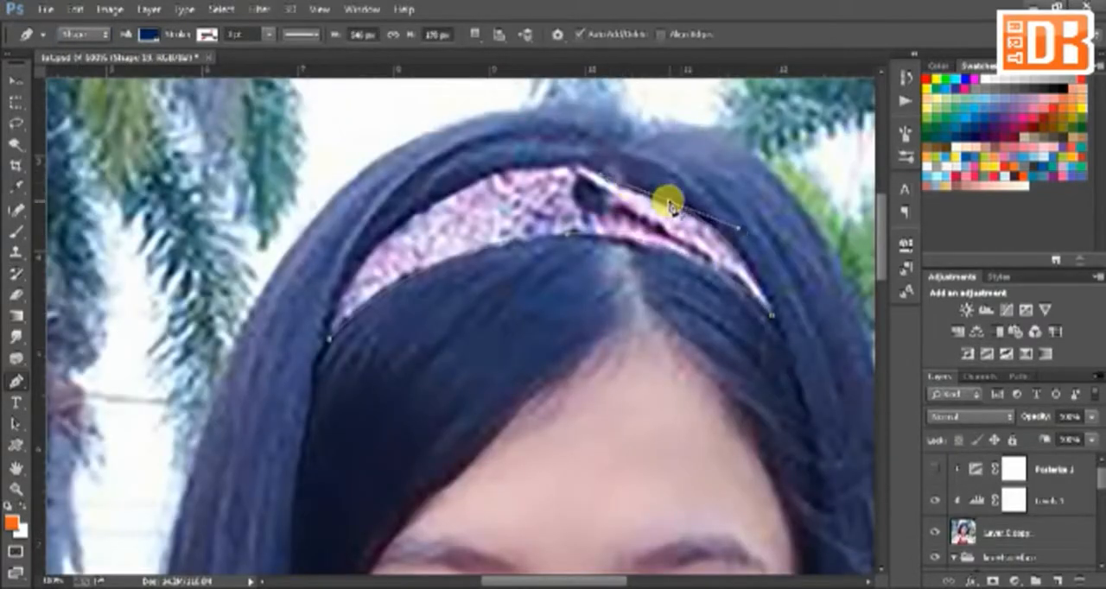
click(391, 547)
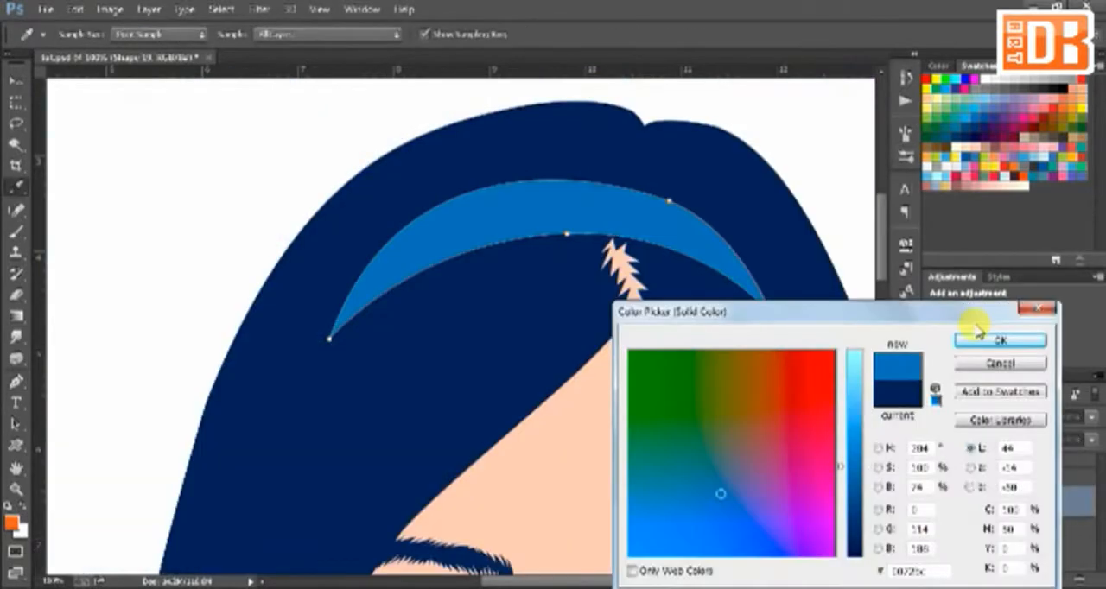
Step: Fill the headband shape with a medium blue swatch and draw a narrow curved stripe inside it as a new shape
click(980, 316)
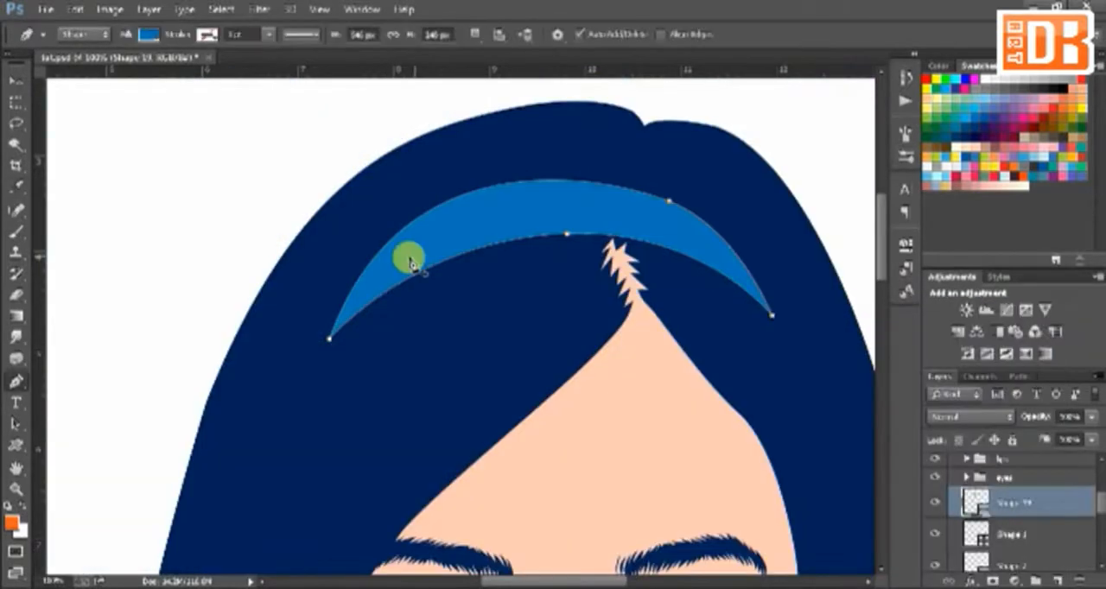
drag(704, 272, 478, 206)
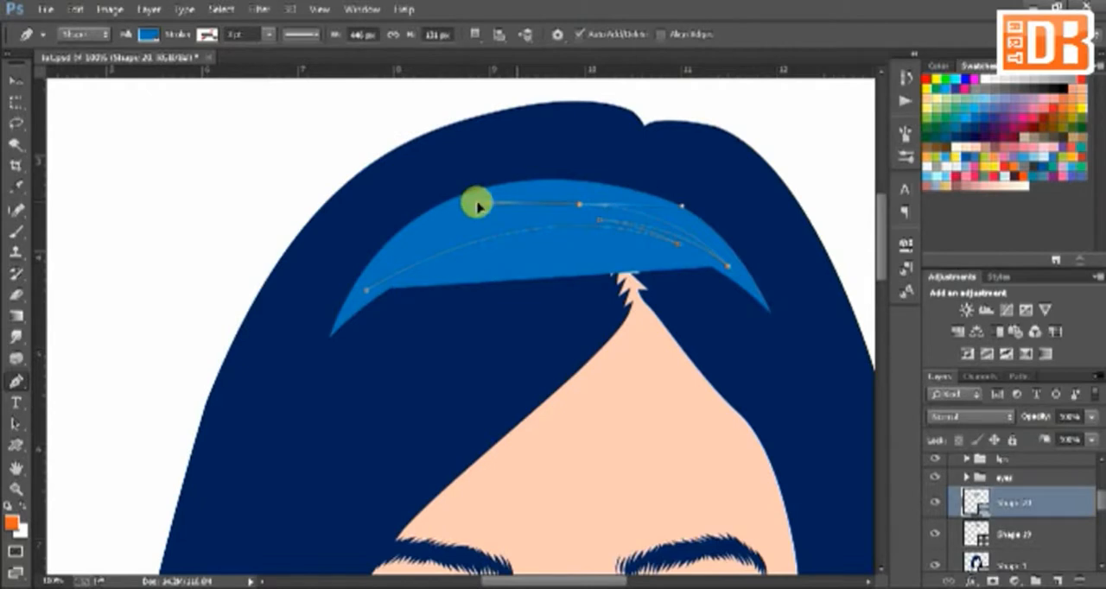
click(573, 208)
drag(573, 207, 538, 126)
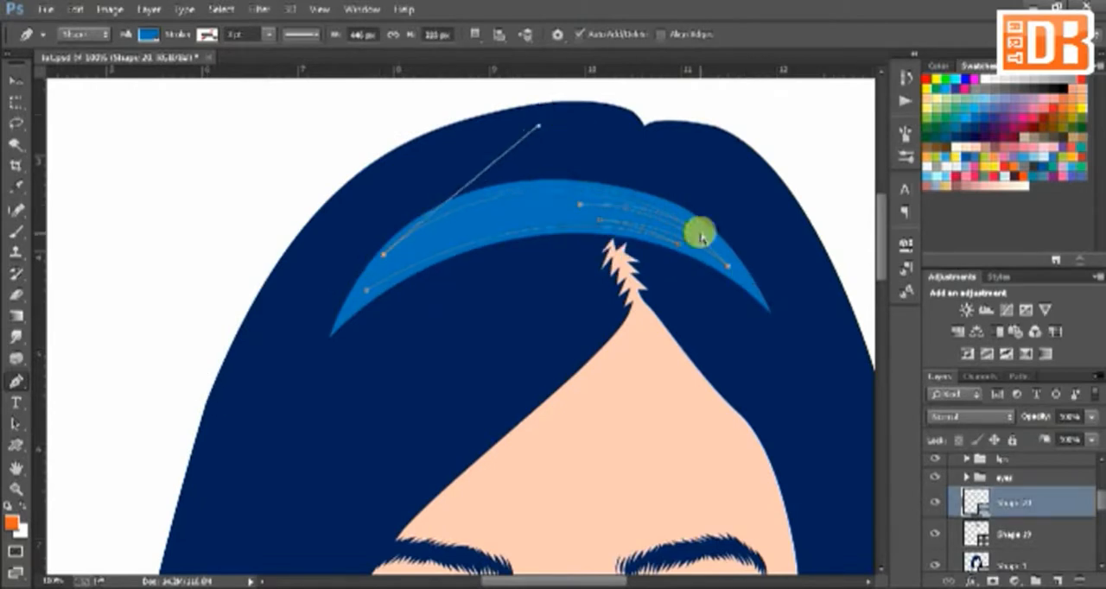
drag(655, 209, 611, 212)
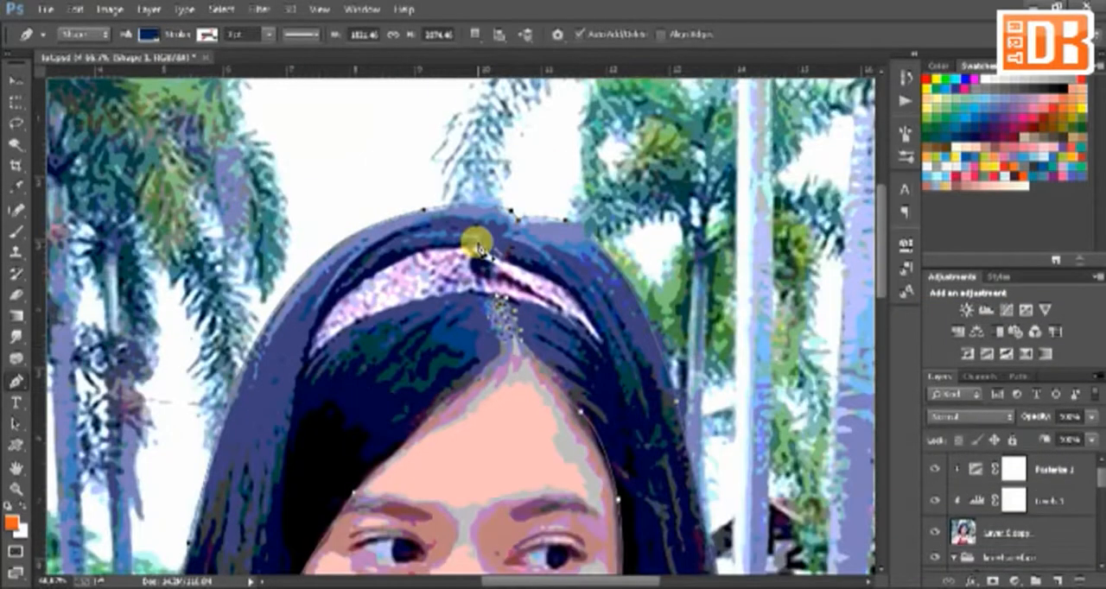
Step: Begin a new hair shading shape with the Pen tool, tracing from above the headband down the inner edge of the left-hand hair
click(334, 291)
drag(479, 231, 484, 213)
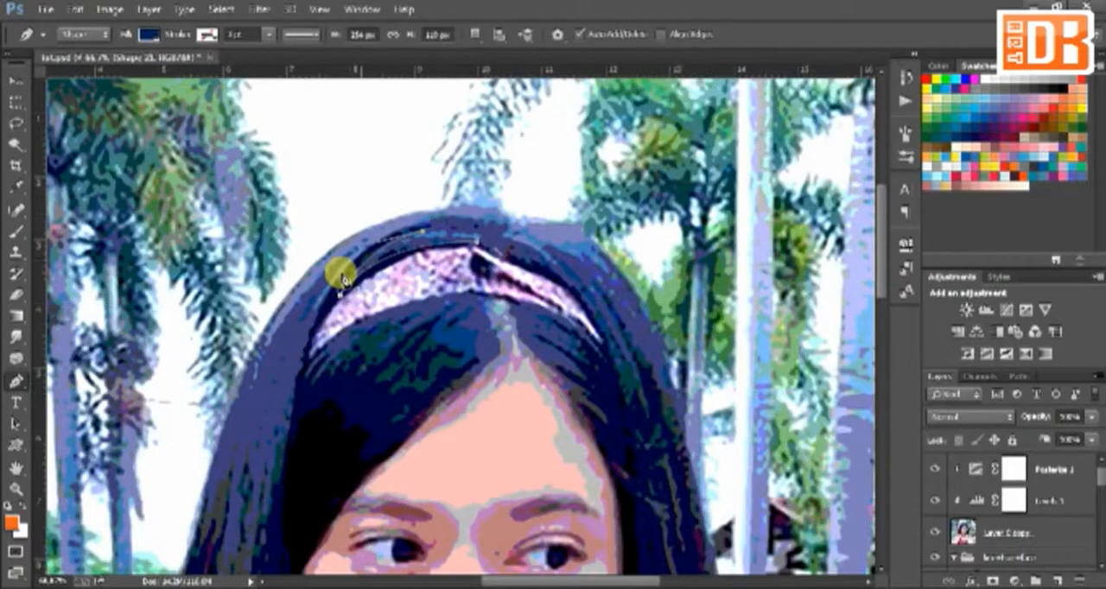
drag(341, 276, 310, 327)
drag(315, 247, 300, 47)
drag(268, 260, 268, 324)
drag(249, 461, 238, 389)
drag(257, 410, 214, 369)
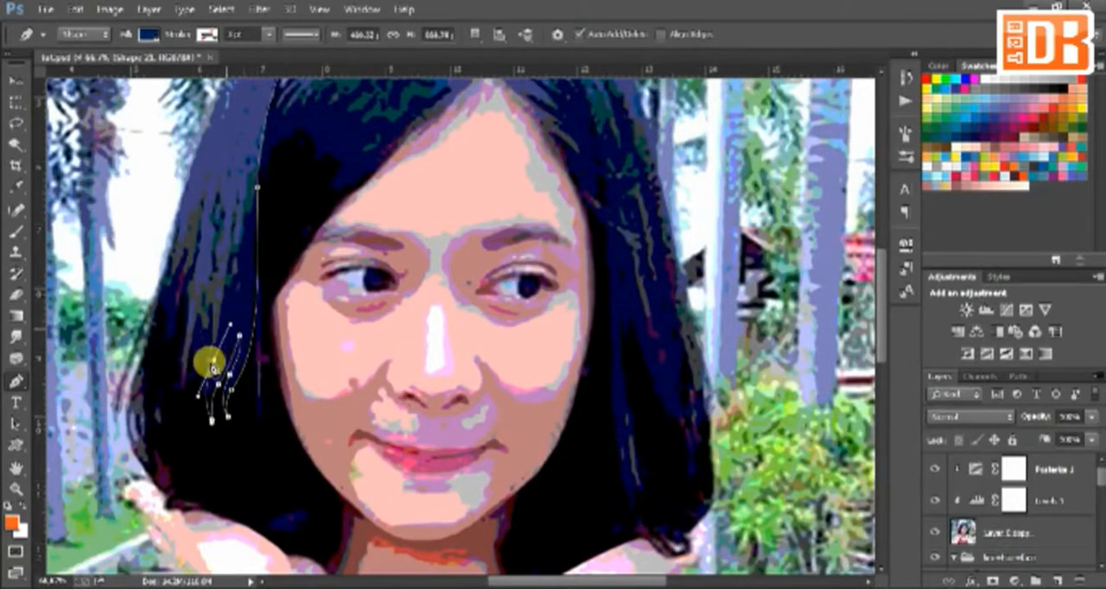
Step: Extend the hair path with long, pointed strand tips across the left-hand hair beside the cheek
key(ctrl+plus)
drag(313, 371, 296, 323)
click(268, 417)
drag(259, 390, 220, 359)
drag(247, 222, 243, 237)
drag(213, 370, 210, 407)
mouse_move(193, 447)
mouse_down()
mouse_move(180, 470)
mouse_move(191, 450)
mouse_up()
click(212, 311)
drag(201, 378, 192, 420)
drag(188, 350, 197, 192)
drag(165, 326, 151, 387)
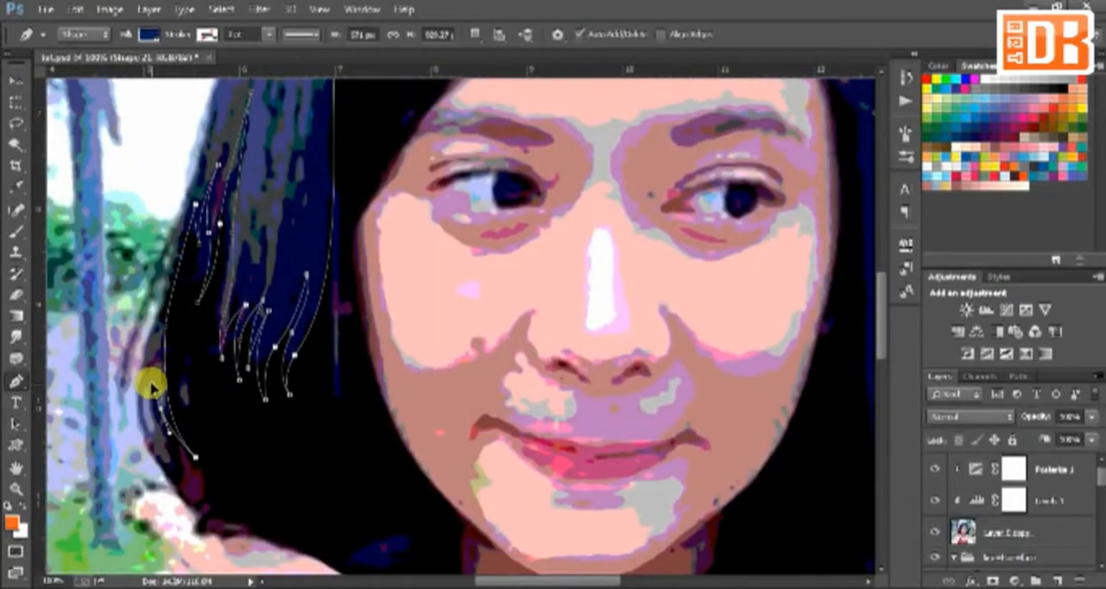
Step: Trace small pointed tips along the lower outer edge of the left-hand hair down to the raised hand
alt+click(160, 410)
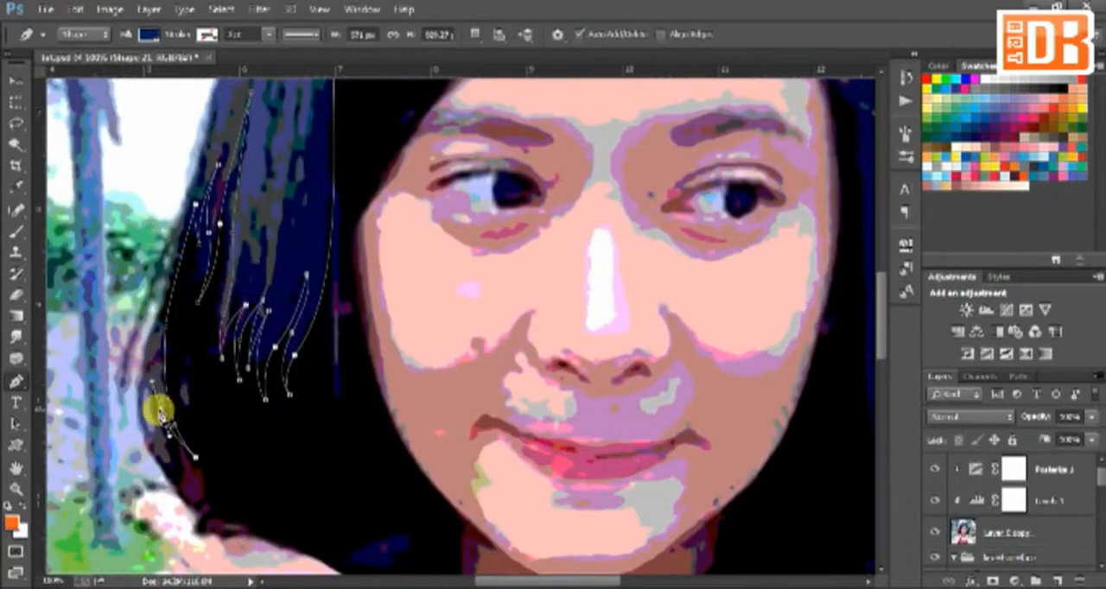
click(202, 469)
click(164, 446)
click(212, 489)
click(181, 485)
click(205, 498)
drag(239, 522, 260, 522)
drag(281, 508, 286, 500)
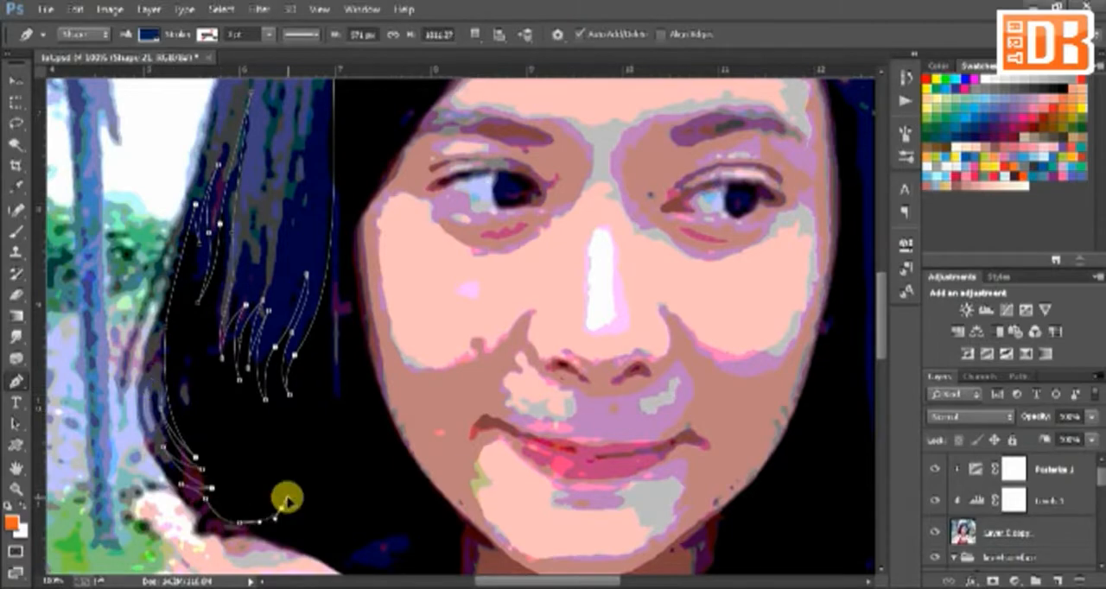
click(289, 526)
Step: Carry the hair path loosely around the outside of the head to the outer edge of the right-hand hair
drag(212, 517, 161, 470)
drag(110, 174, 109, 335)
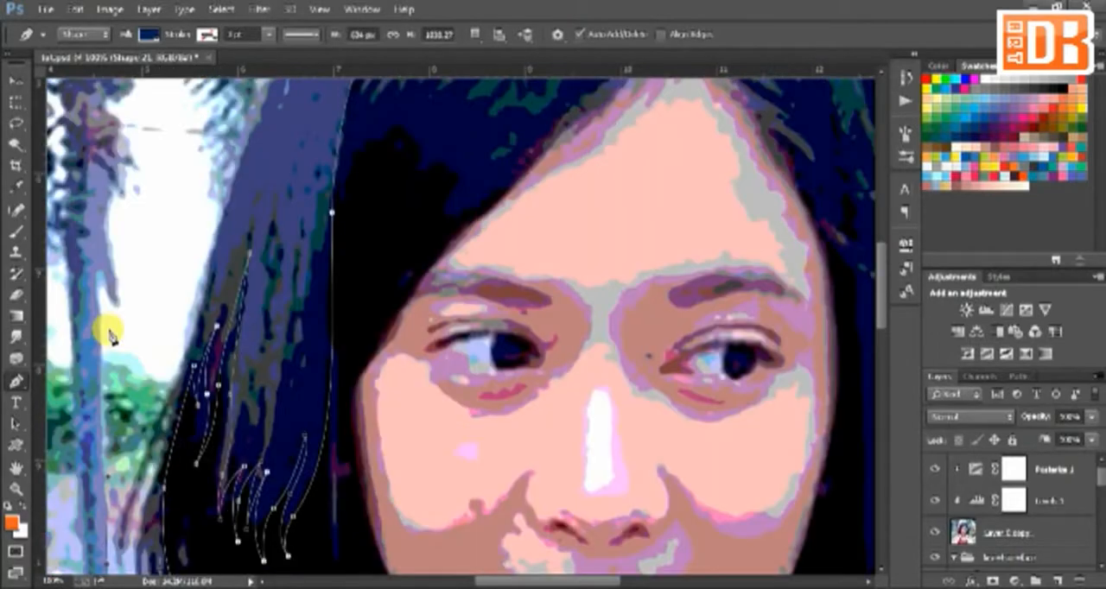
key(ctrl+minus)
drag(734, 389, 477, 297)
drag(573, 344, 586, 417)
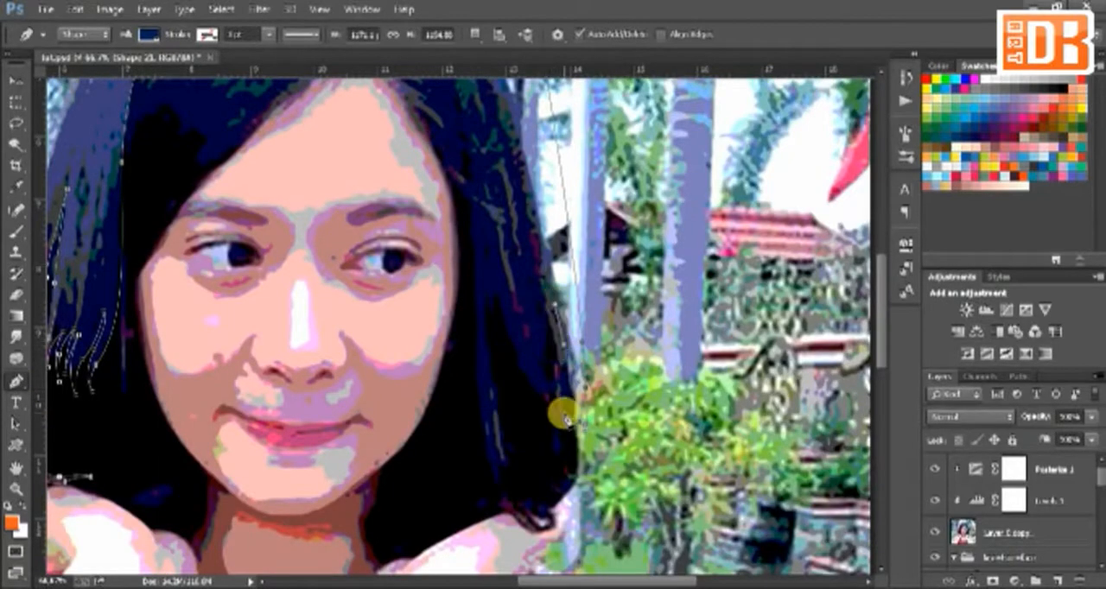
Step: Trace pointed strand tips through the lower part of the right-hand hair, from its outer edge inward
drag(567, 454, 584, 471)
key(ctrl+z)
drag(567, 410, 571, 420)
click(547, 307)
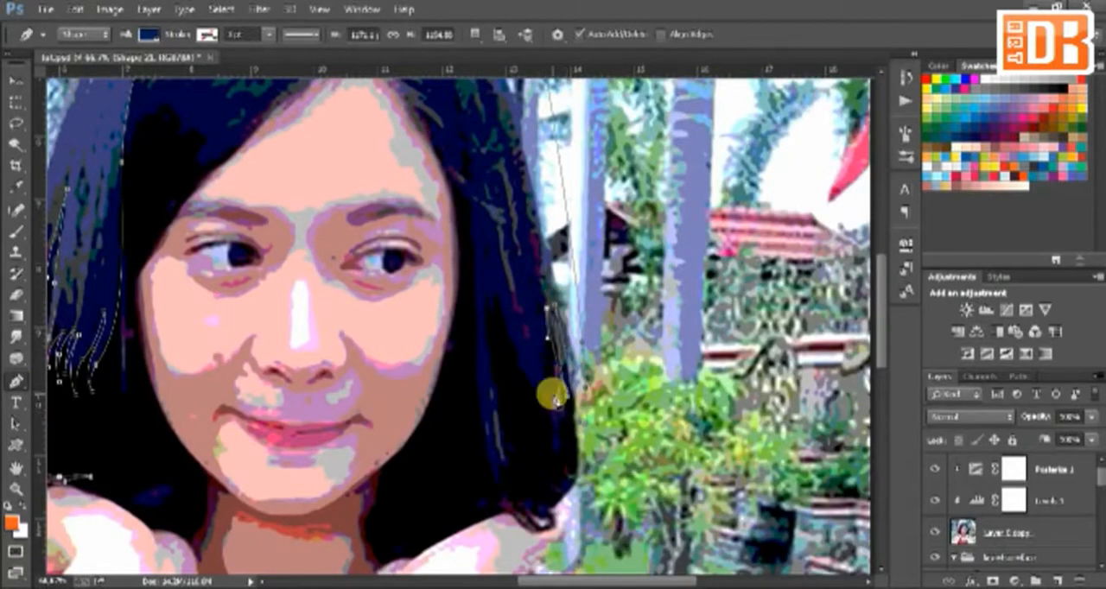
drag(555, 384, 567, 409)
mouse_move(573, 451)
mouse_down()
mouse_move(576, 468)
mouse_move(561, 454)
mouse_up()
click(558, 410)
drag(539, 382, 518, 358)
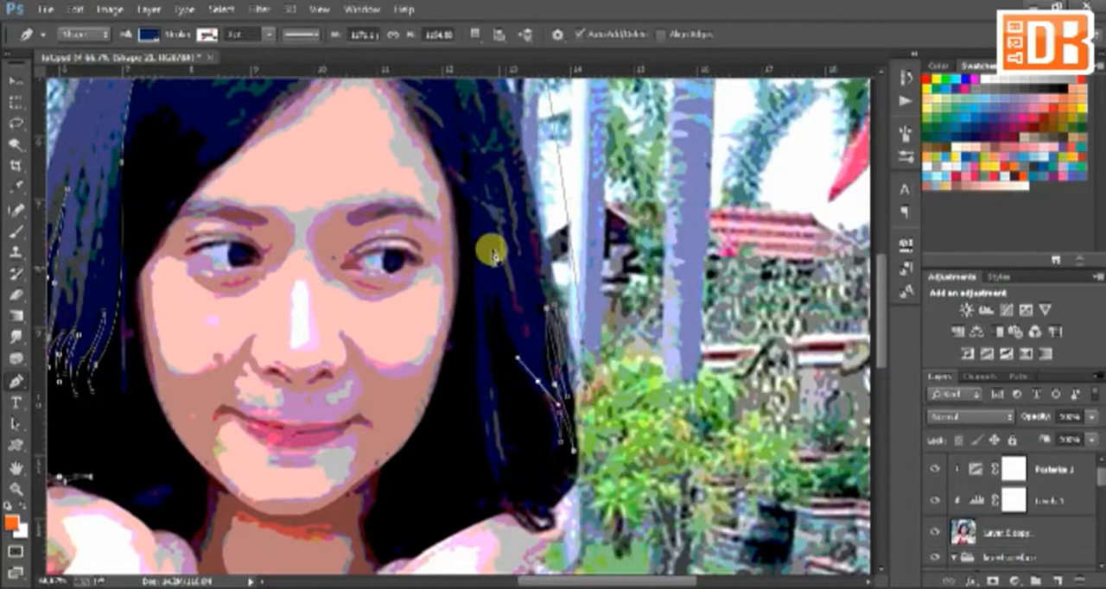
mouse_move(493, 290)
mouse_down()
mouse_move(494, 264)
mouse_move(488, 281)
mouse_up()
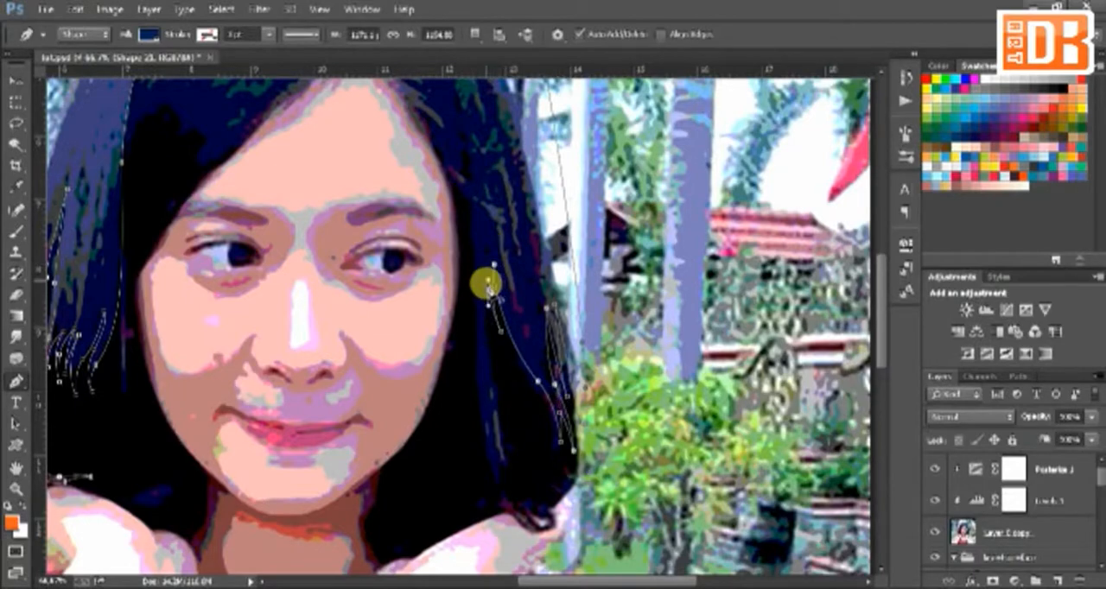
drag(494, 363, 497, 473)
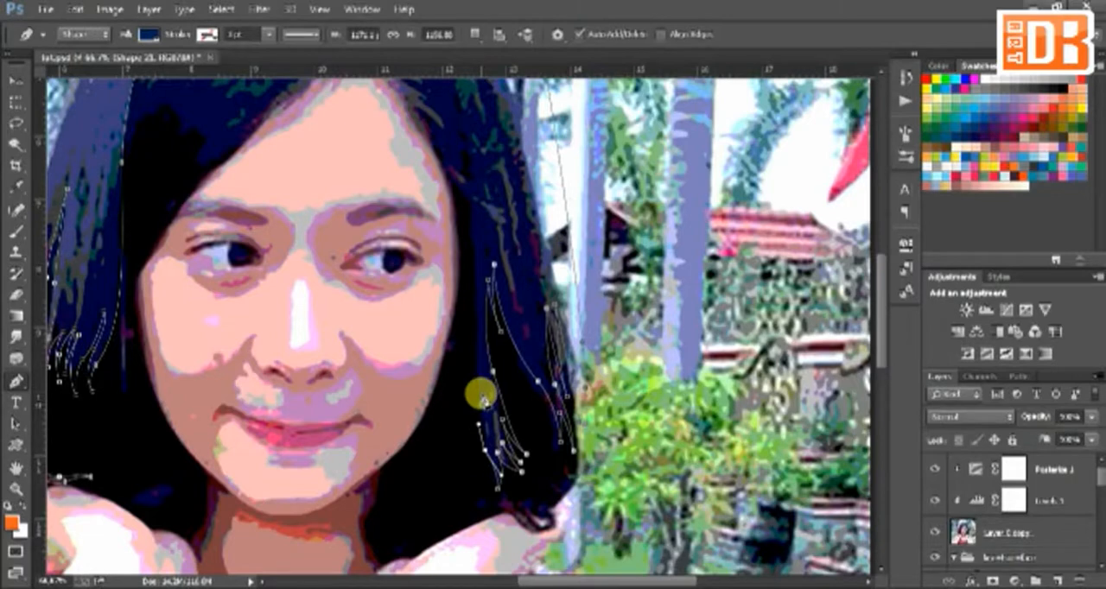
Step: Trace the inner edge of the right-hand hair upward and back along the top of the headband
drag(483, 397, 480, 378)
drag(474, 236, 472, 212)
drag(471, 209, 541, 394)
drag(482, 178, 441, 140)
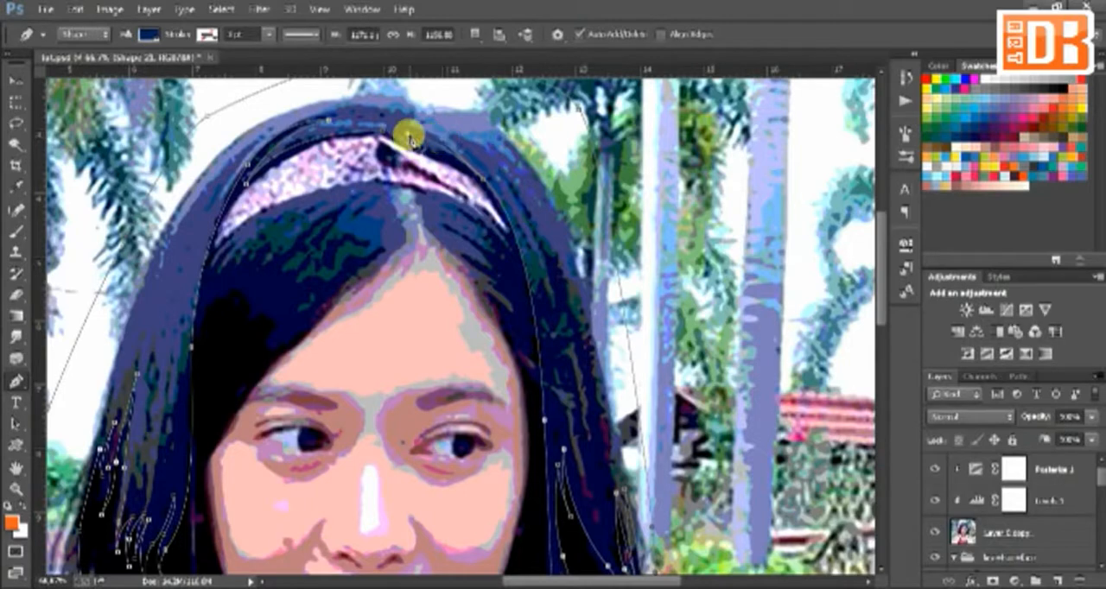
scroll(510, 284, up, 1)
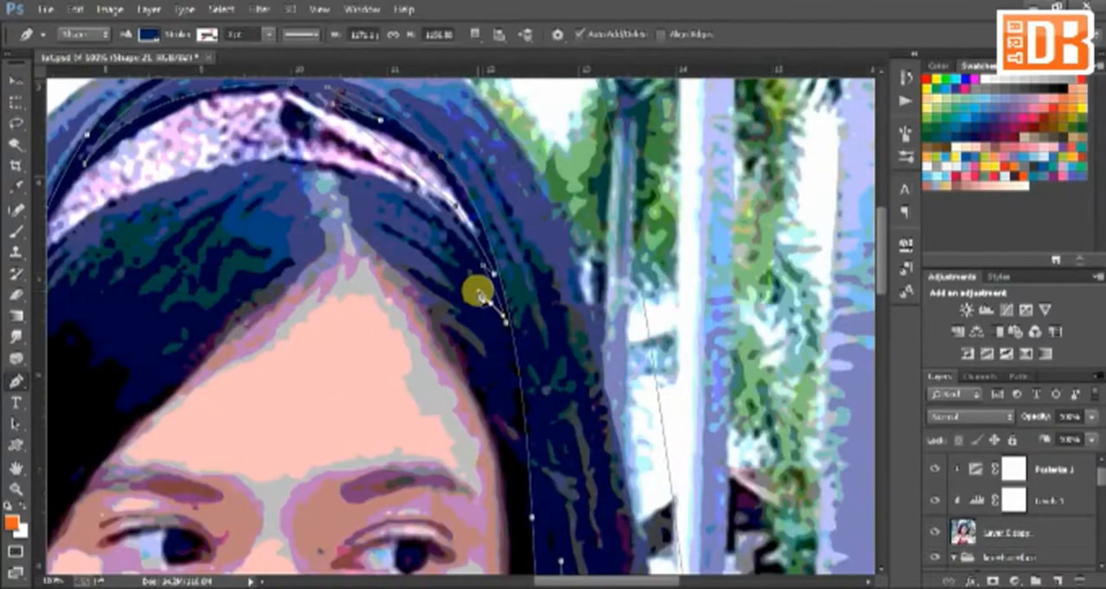
Step: Trace pointed strand tips in the hair beside the right-hand side of the forehead
drag(512, 361, 520, 444)
click(522, 450)
drag(490, 411, 463, 352)
click(499, 420)
click(497, 398)
Step: Continue the path across the forehead into the left-hand fringe and trace its long pointed strands
drag(368, 308, 317, 330)
key(space)
drag(267, 337, 607, 305)
drag(392, 350, 370, 337)
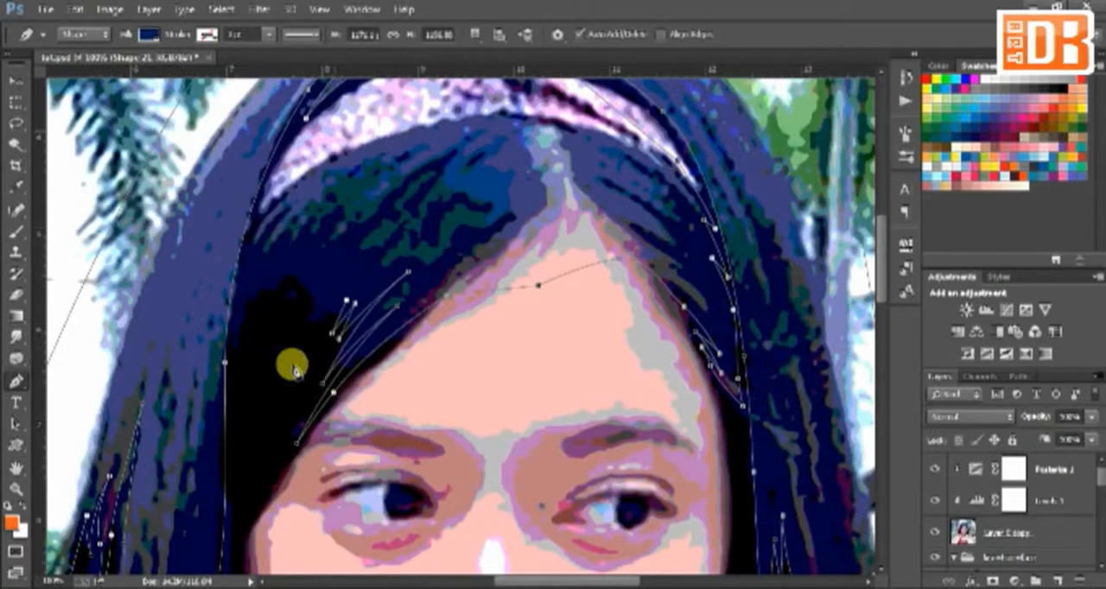
drag(297, 359, 278, 395)
alt+click(297, 358)
drag(377, 228, 435, 175)
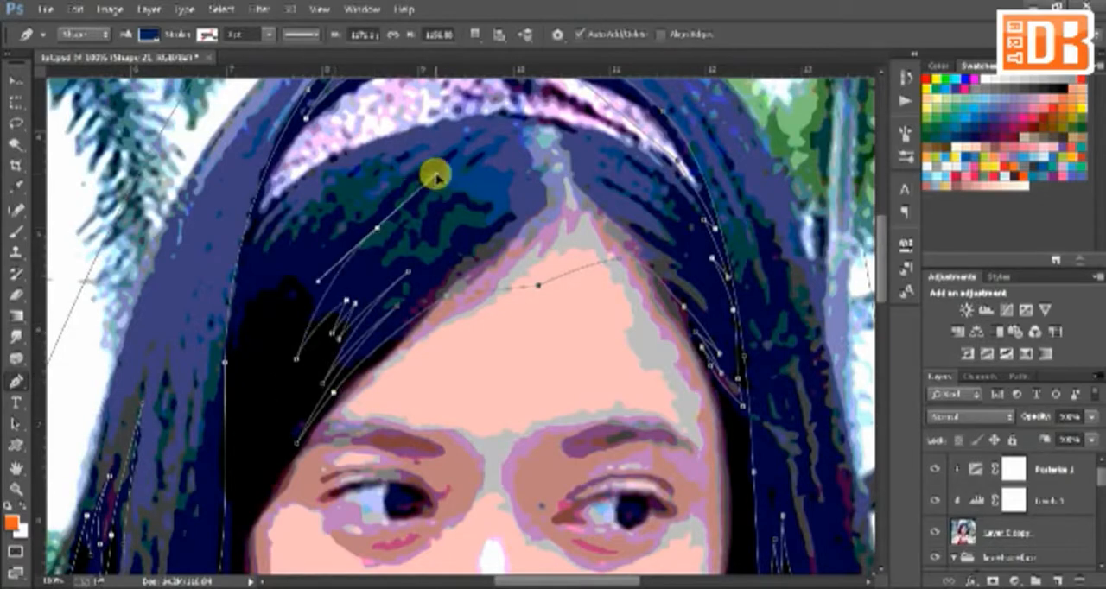
alt+click(376, 228)
click(307, 309)
Step: Add shorter pointed strands toward the left-hand temple and bring the fringe path back up across the headband
drag(330, 258, 353, 204)
alt+click(330, 257)
click(303, 295)
click(315, 263)
click(291, 303)
alt+click(323, 234)
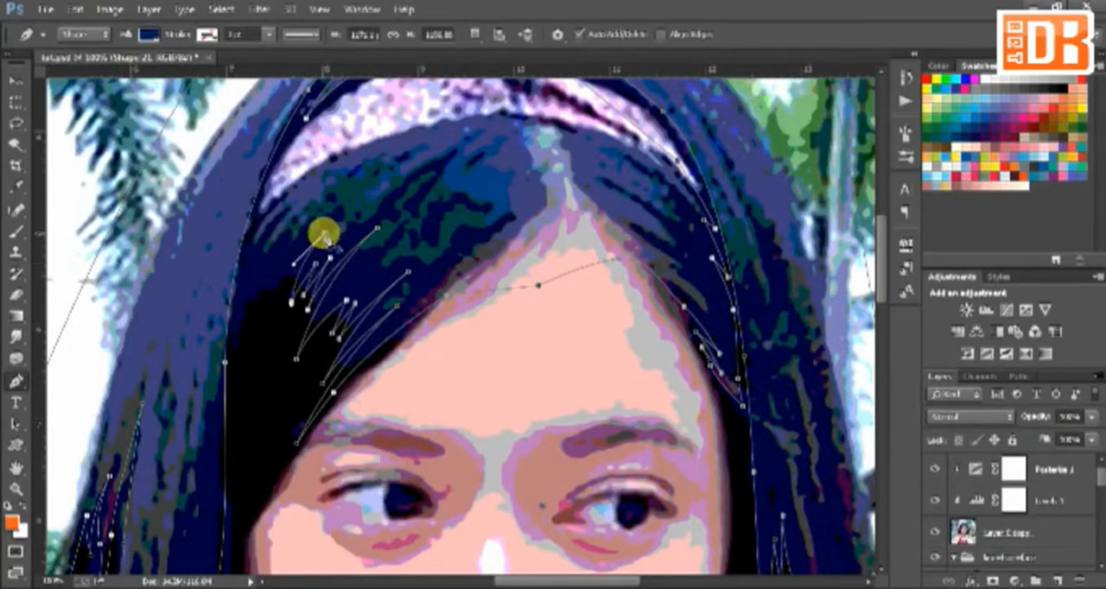
drag(270, 320, 253, 366)
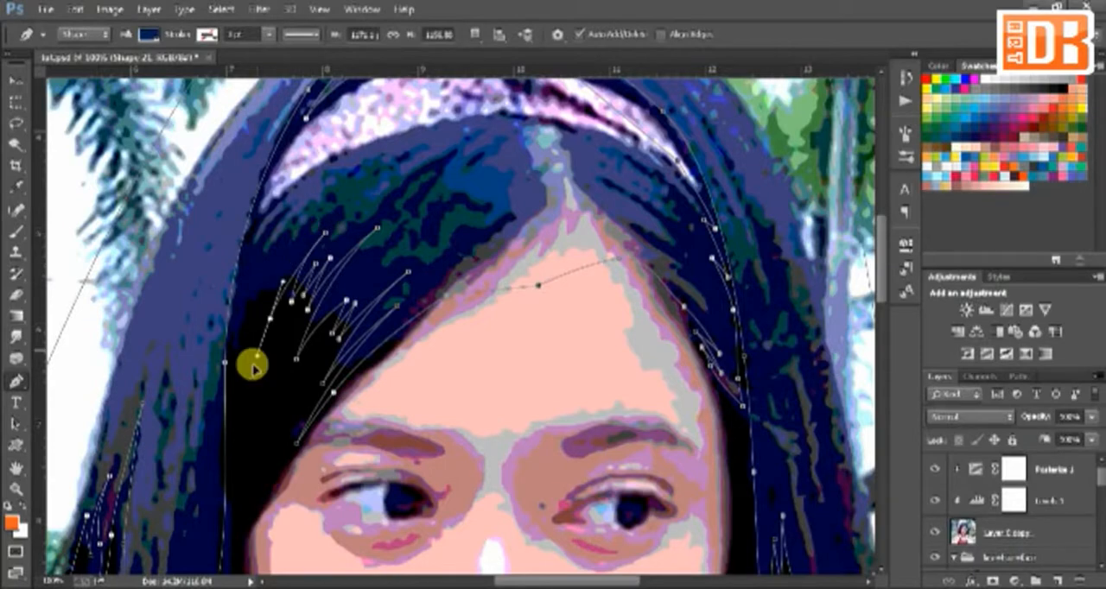
alt+click(270, 320)
scroll(245, 286, up, 3)
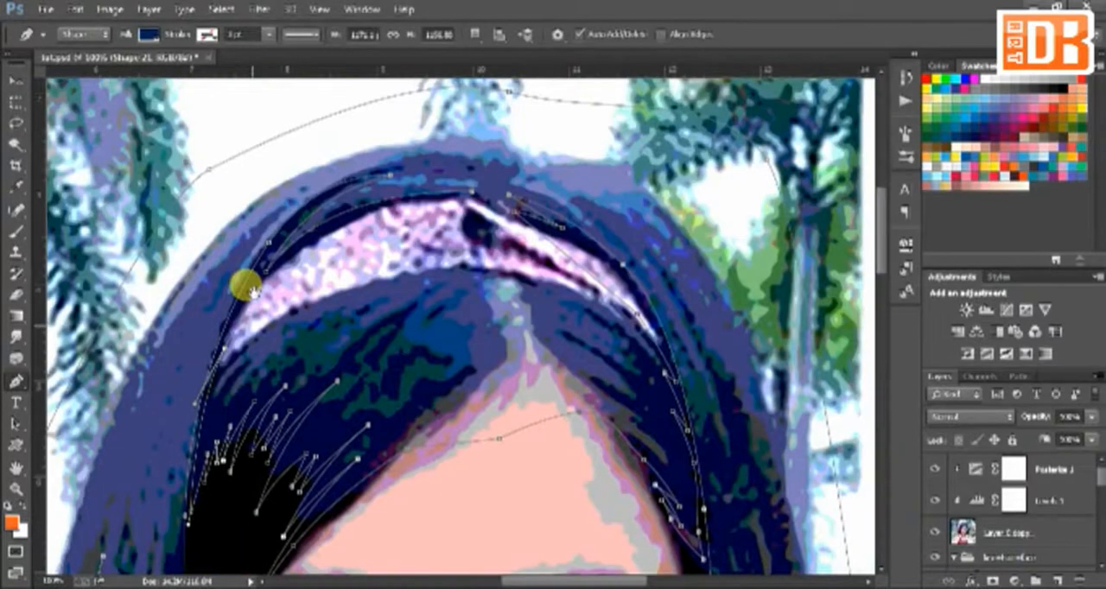
drag(507, 231, 444, 119)
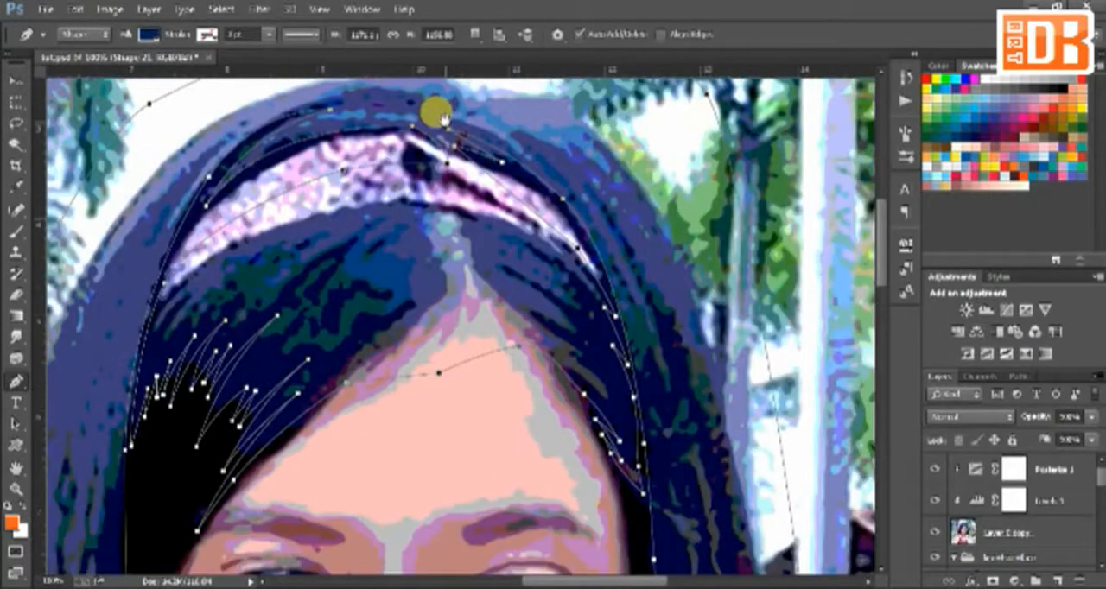
key(ctrl+minus)
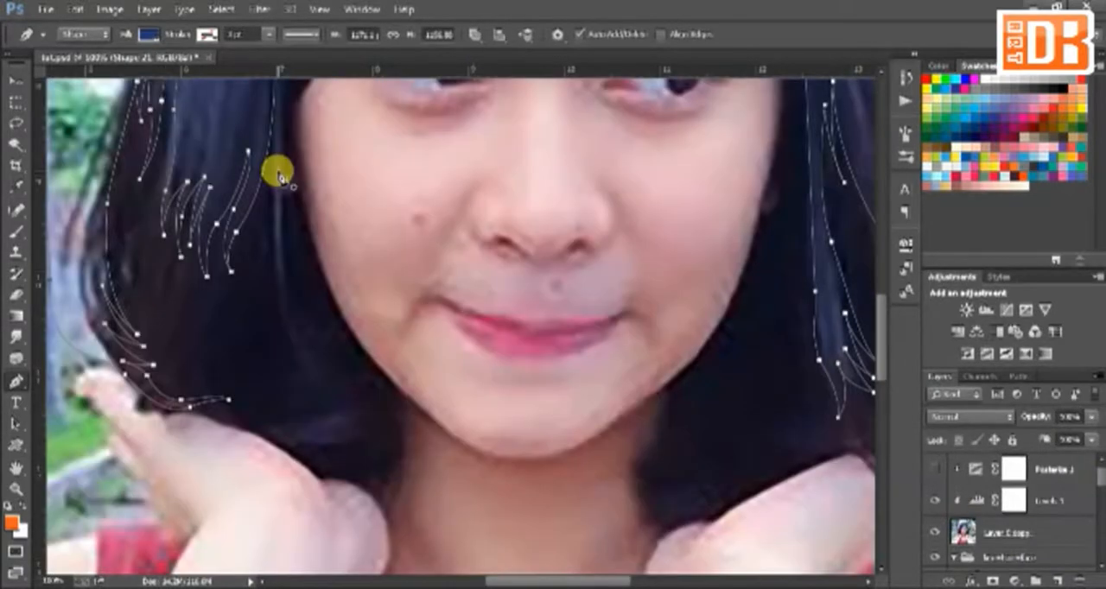
Step: Add another hair section to the same shape, tracing upward-pointing strands at the lower end of the right-hand hair
drag(329, 449, 151, 410)
click(690, 366)
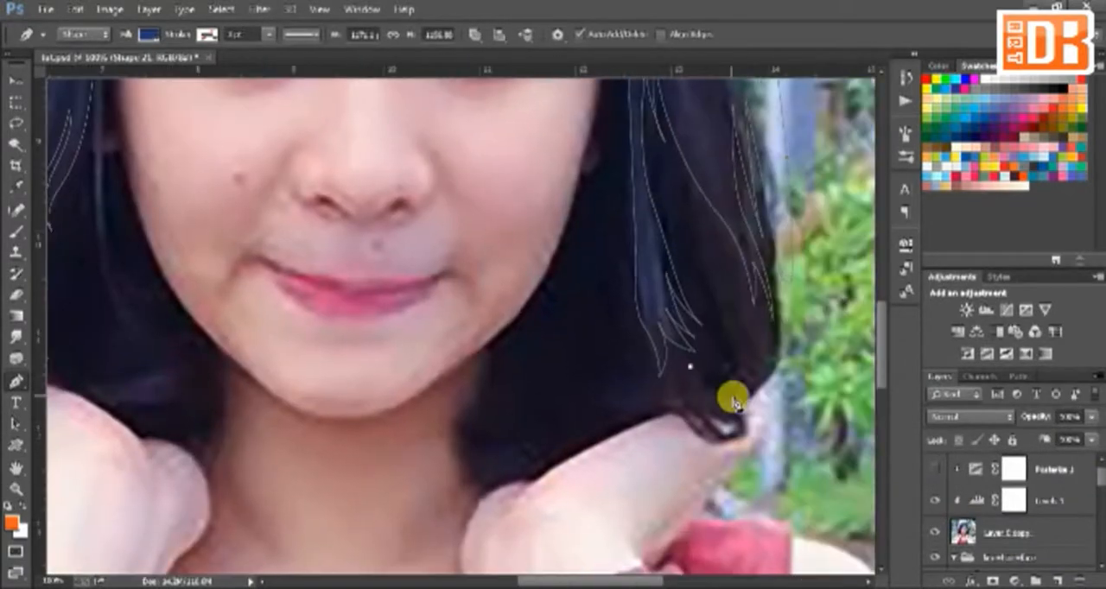
drag(734, 396, 719, 255)
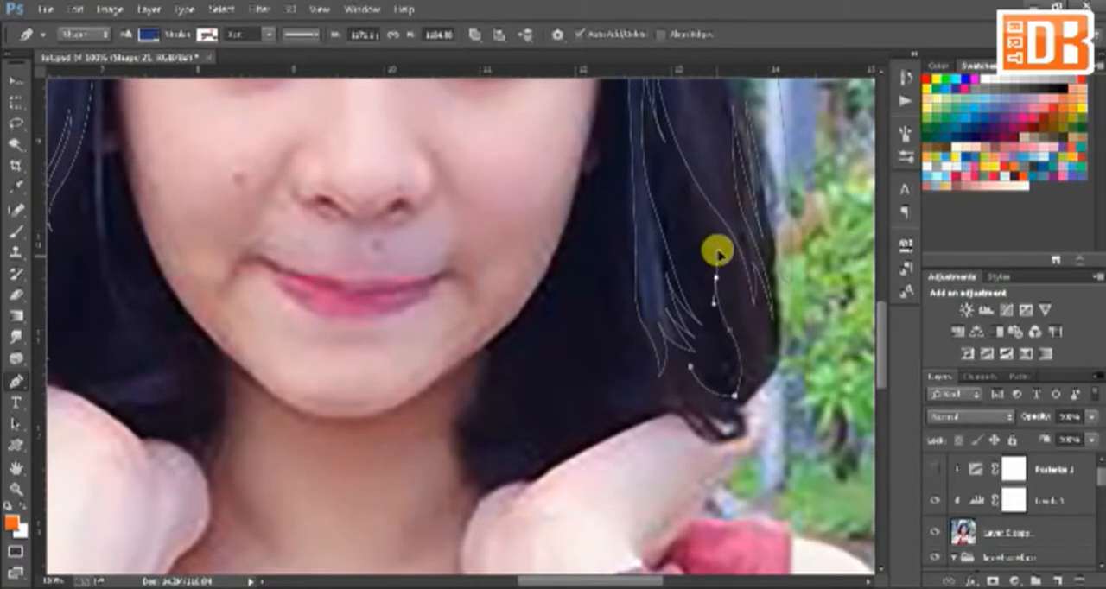
drag(735, 324, 750, 347)
click(750, 355)
click(764, 310)
click(773, 346)
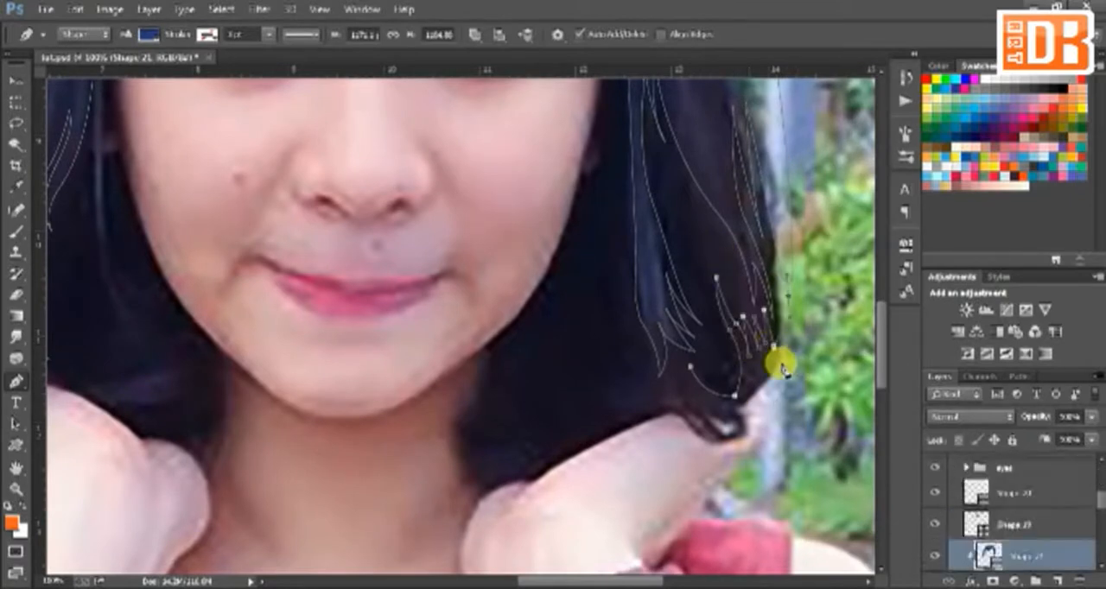
Step: Trace the bottom edge of the right-hand hair with a few inner strand tips and close this section
drag(765, 382, 737, 407)
drag(663, 405, 631, 329)
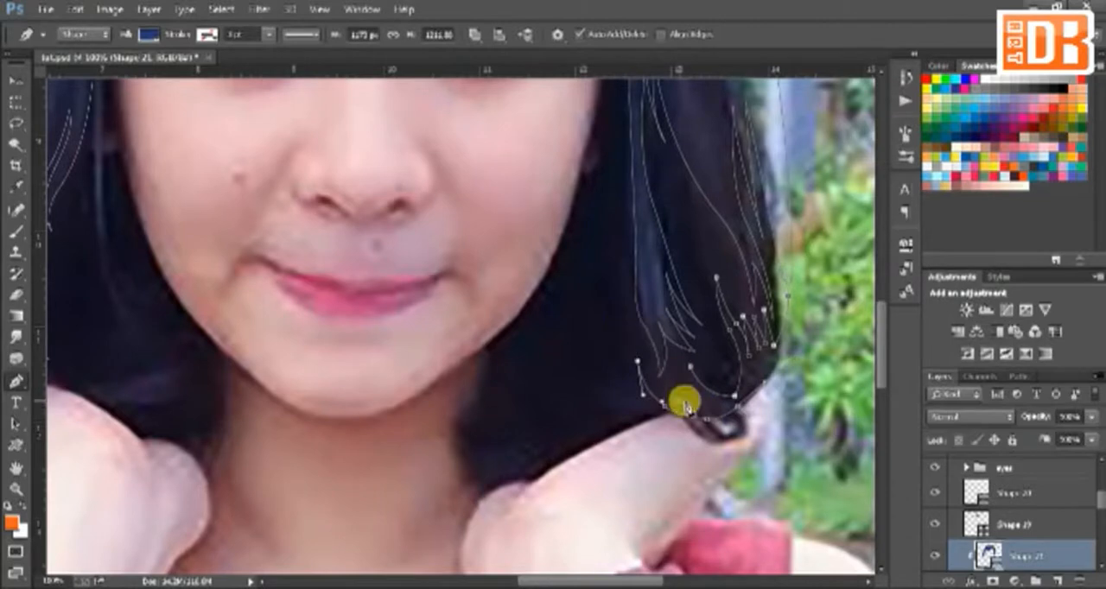
drag(669, 382, 691, 404)
drag(671, 356, 672, 333)
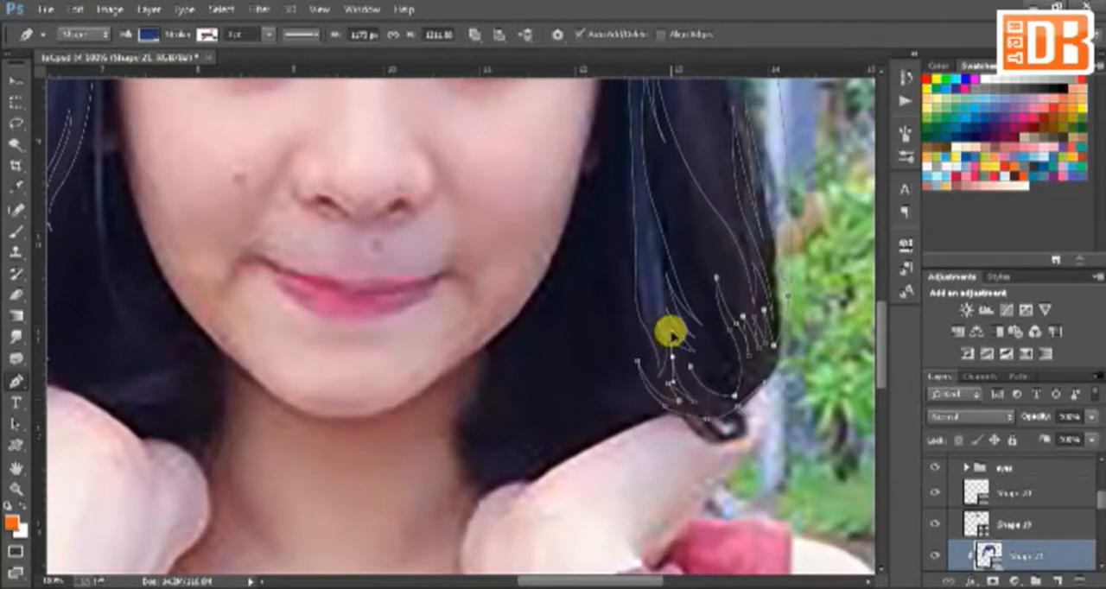
alt+click(672, 357)
click(713, 400)
Step: Set the Pen tool to make a new shape layer and start a hair shape from the crown down the left-hand side
drag(351, 310, 682, 273)
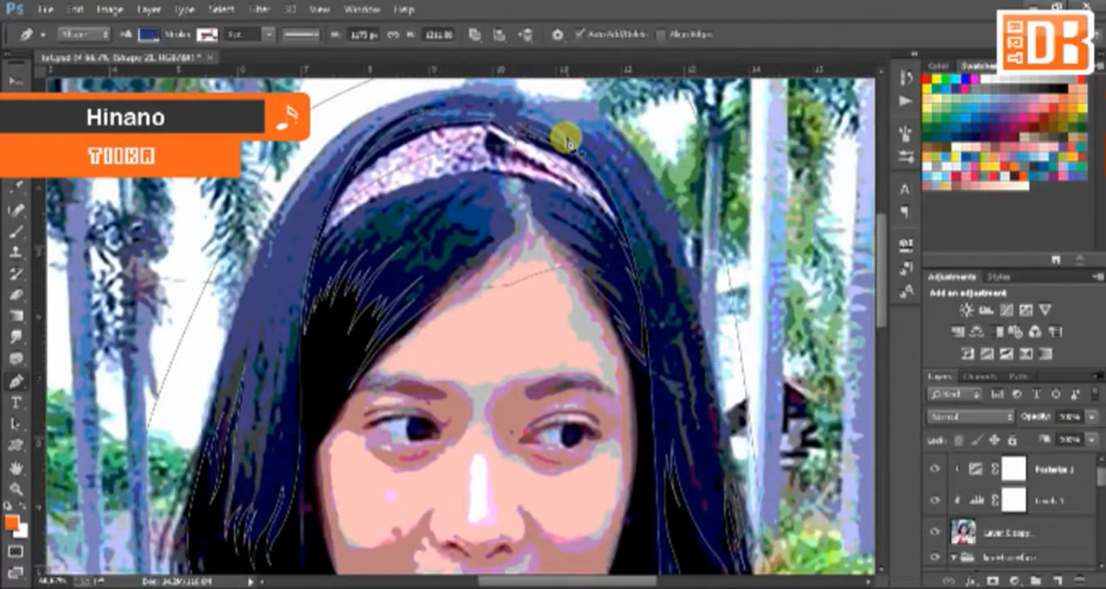
click(475, 34)
click(474, 67)
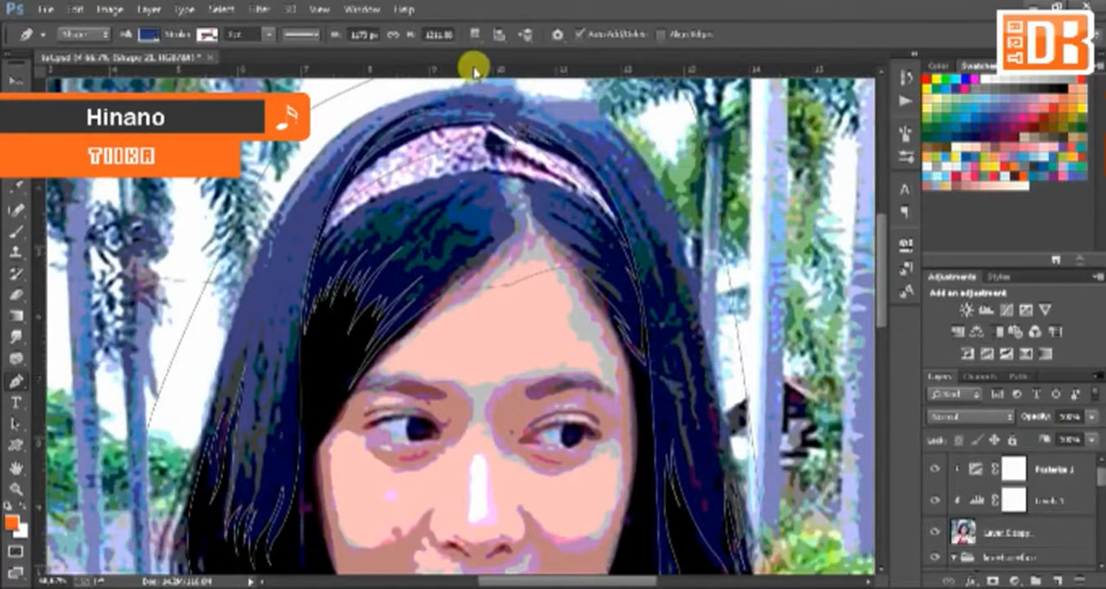
drag(521, 102, 507, 91)
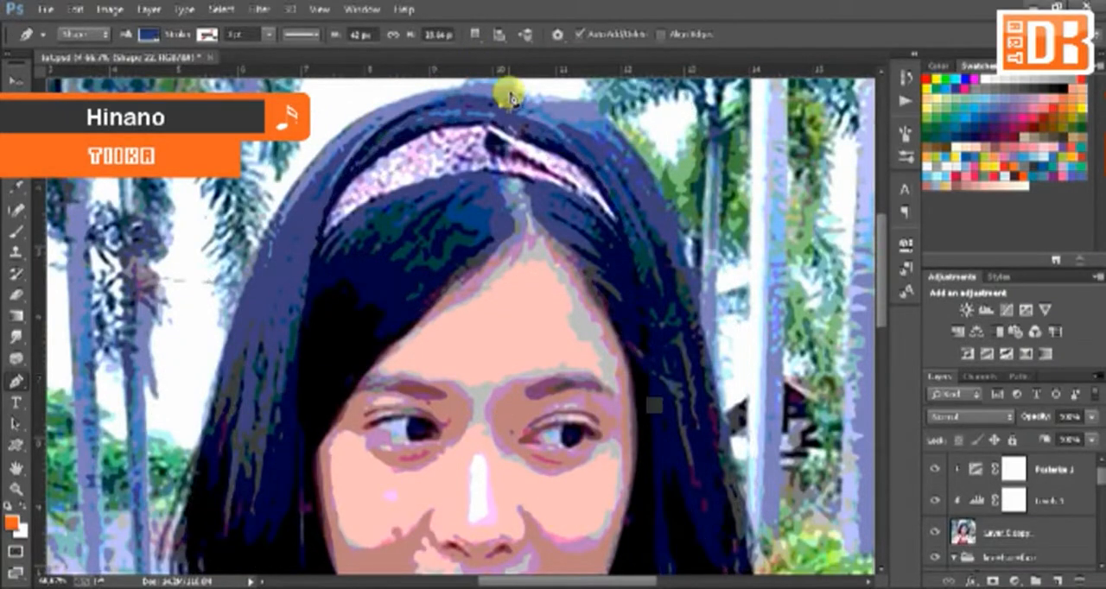
drag(338, 177, 291, 266)
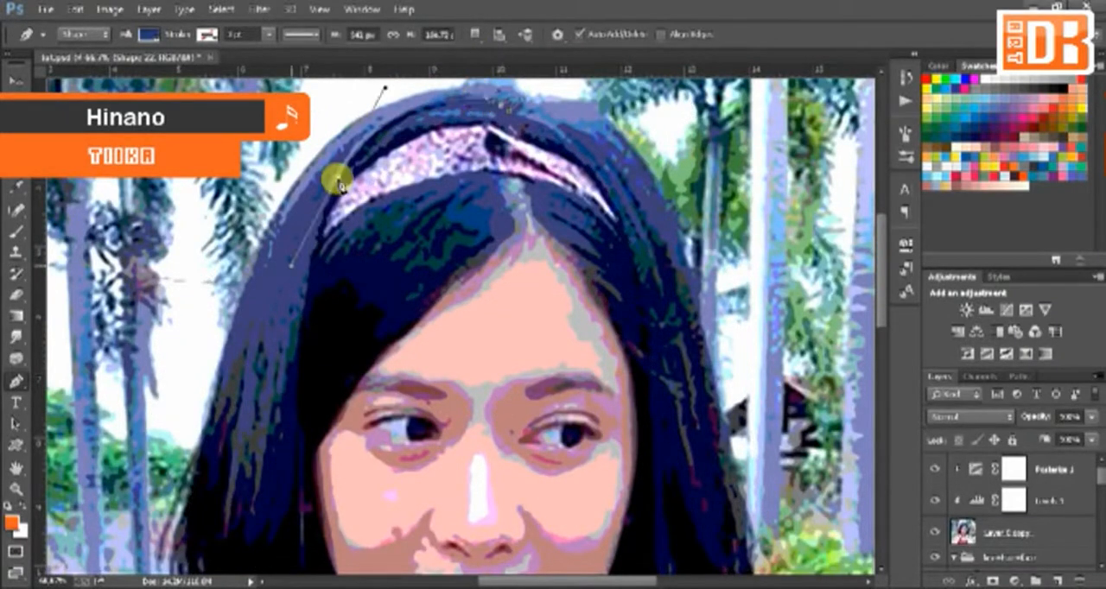
alt+click(338, 179)
click(405, 103)
Step: Trace the hair shape around the outside of the head, close it at the crown, and add a thin strand on the right-hand side
drag(237, 356, 208, 448)
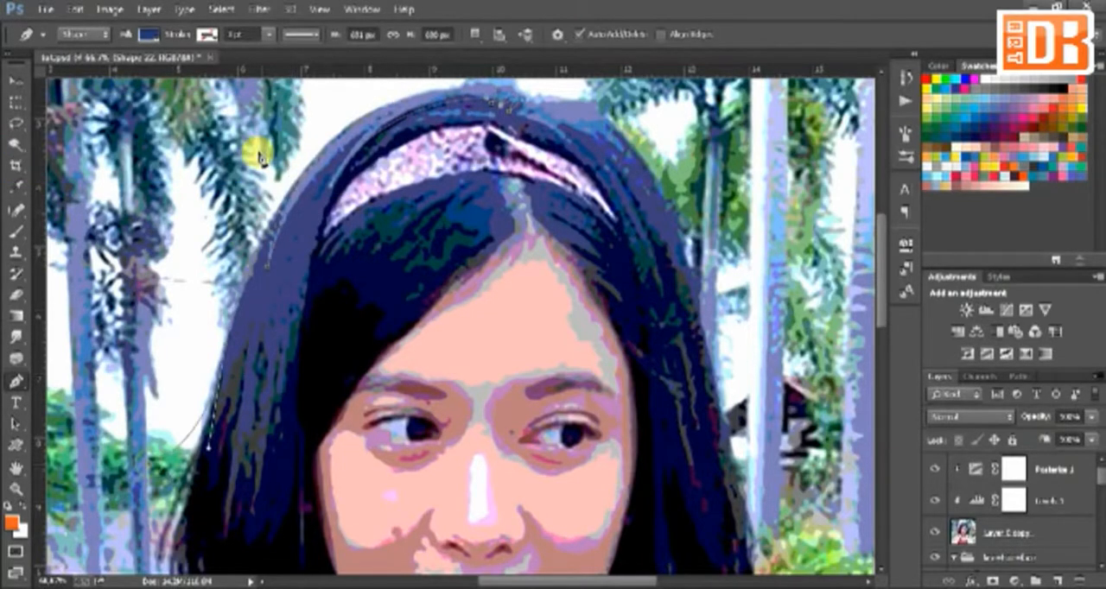
drag(261, 151, 304, 106)
drag(594, 441, 599, 510)
drag(530, 318, 519, 266)
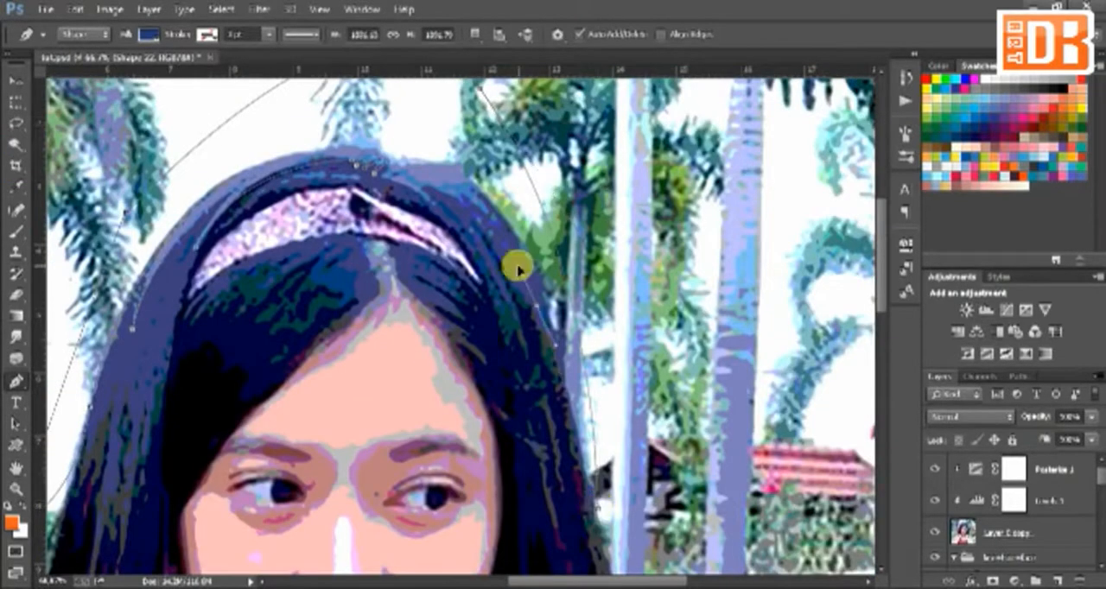
drag(356, 162, 354, 143)
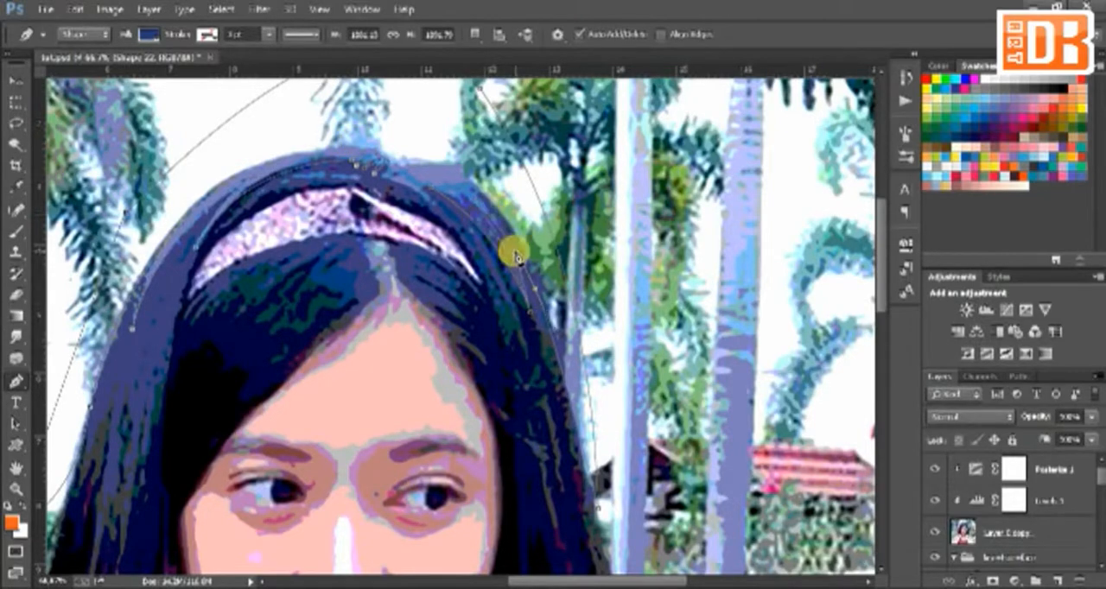
drag(519, 329, 538, 414)
alt+click(520, 329)
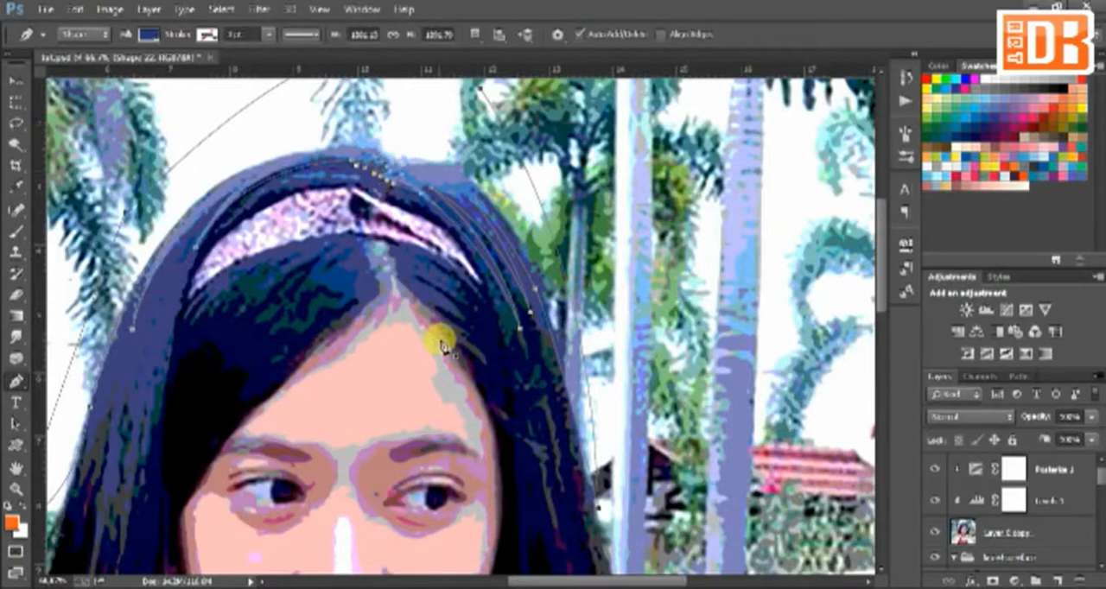
Step: Start a fringe section just below the headband and trace its first pointed strands from the left-hand temple
drag(443, 342, 513, 270)
click(328, 175)
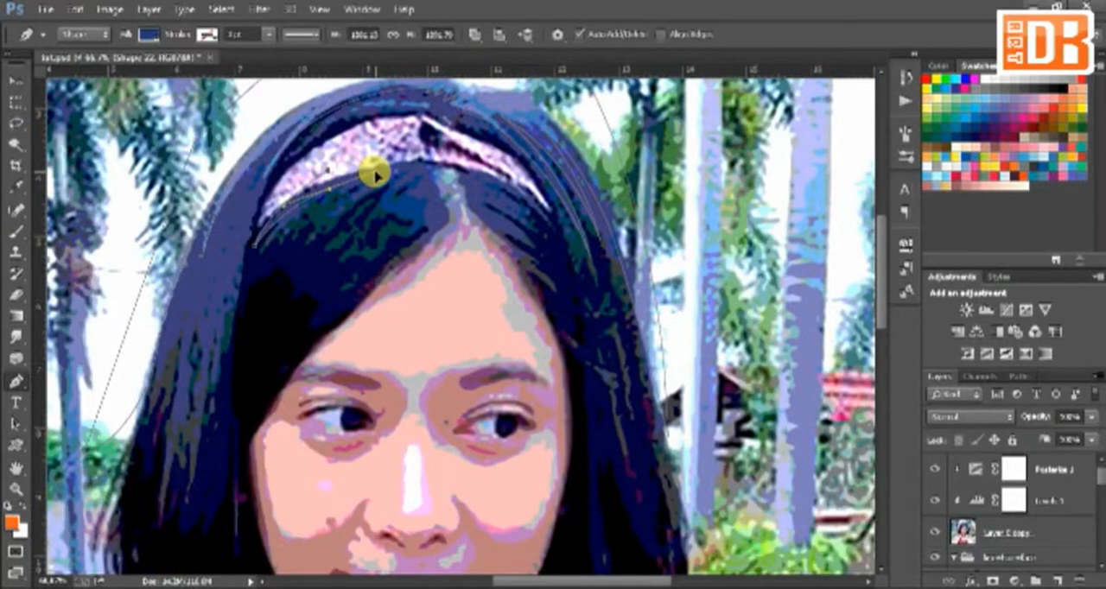
drag(375, 175, 285, 315)
click(296, 252)
click(375, 198)
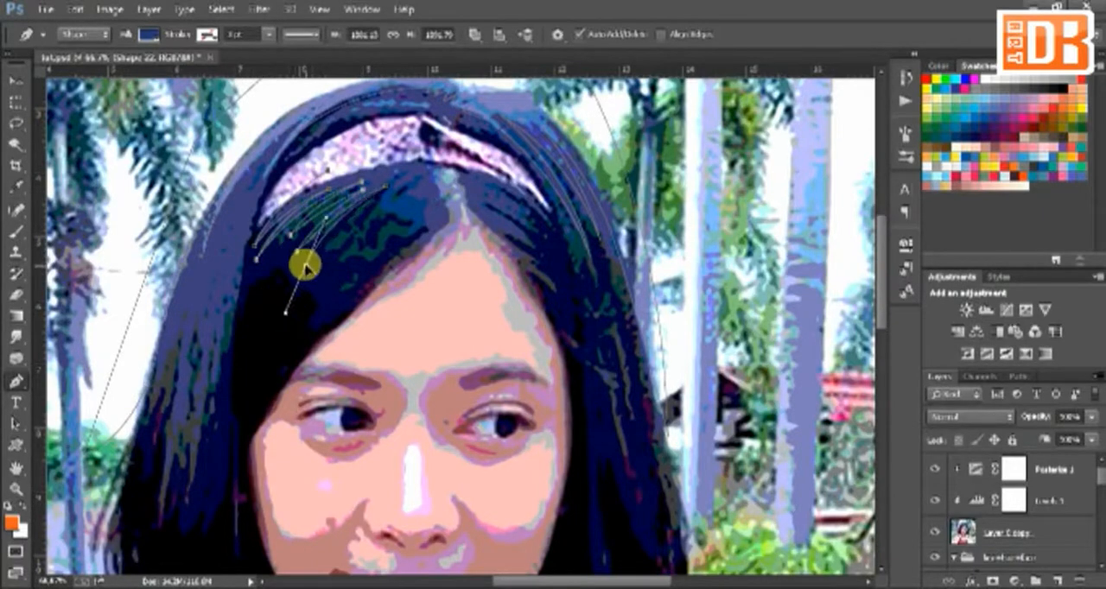
alt+click(312, 264)
Step: Continue the fringe section with longer zigzag strands running from the headband down toward the forehead
drag(385, 196, 417, 179)
alt+click(386, 197)
click(333, 262)
click(389, 197)
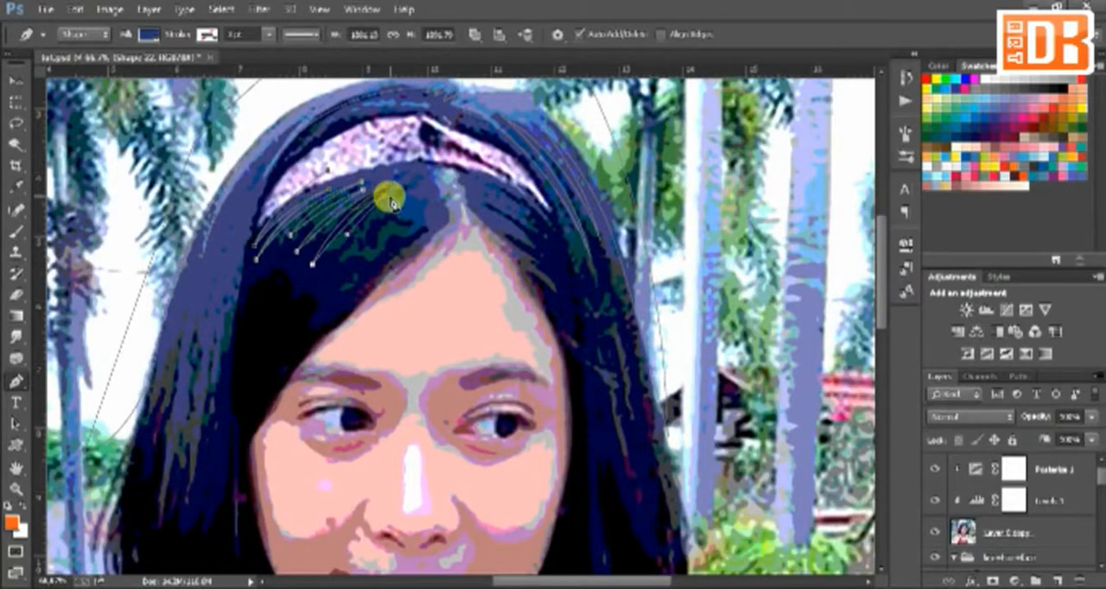
click(322, 281)
click(391, 215)
drag(331, 295, 308, 312)
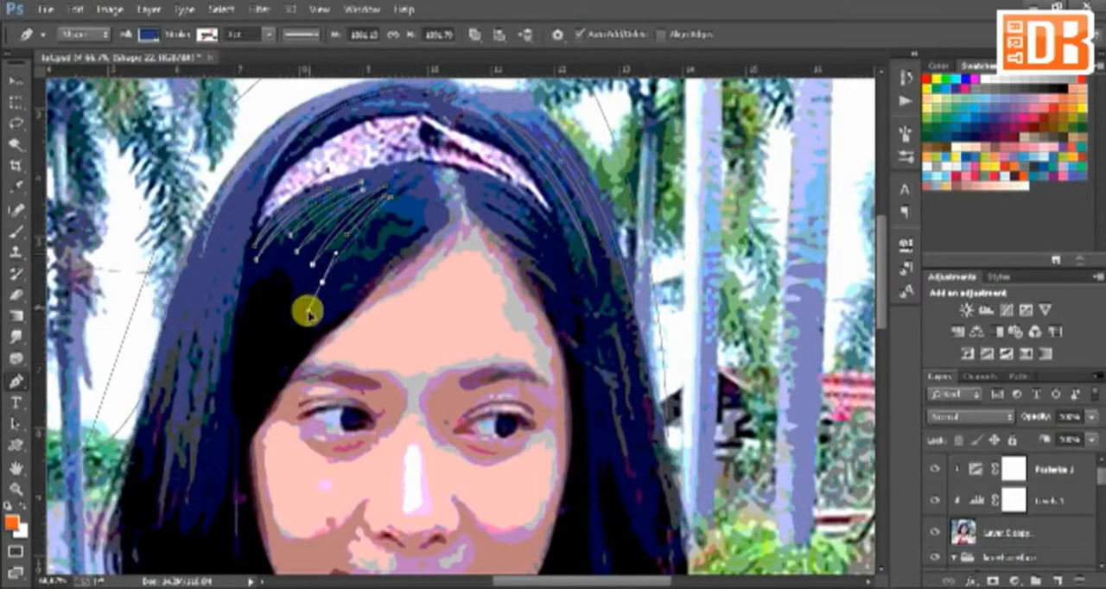
Step: Trace the remaining fringe strands up to the parting and carry the path across the forehead to the right-hand hairline
alt+click(331, 294)
drag(401, 220, 412, 199)
alt+click(402, 220)
click(369, 277)
click(416, 216)
click(426, 278)
click(558, 299)
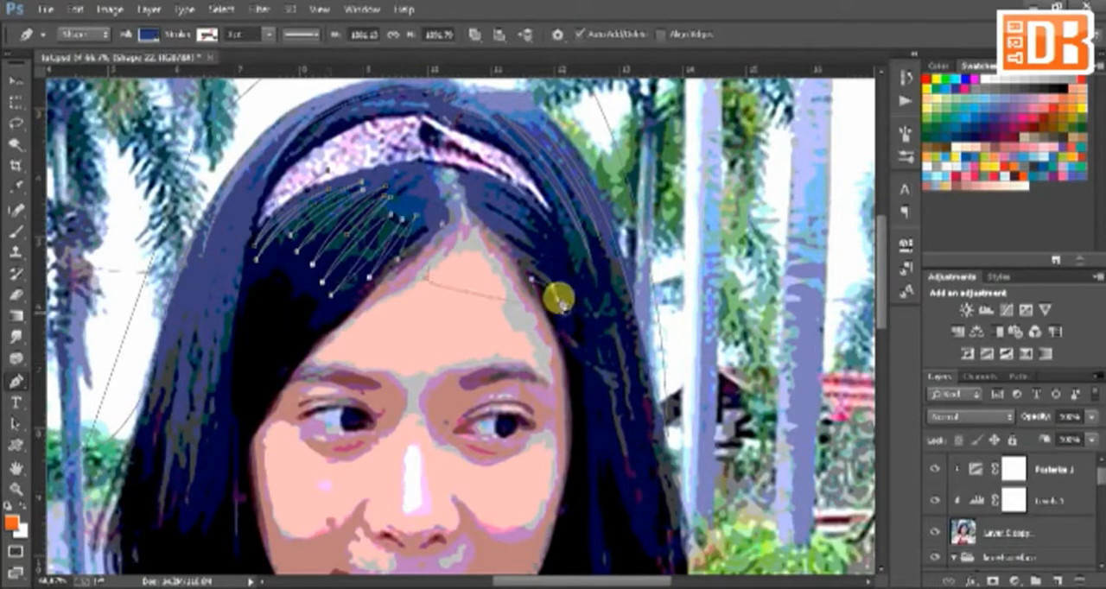
Step: Trace short pointed strands on the right-hand side of the parting and bring the section back up under the headband
drag(531, 279, 521, 259)
click(551, 278)
click(509, 239)
click(542, 254)
drag(488, 216, 550, 226)
click(552, 251)
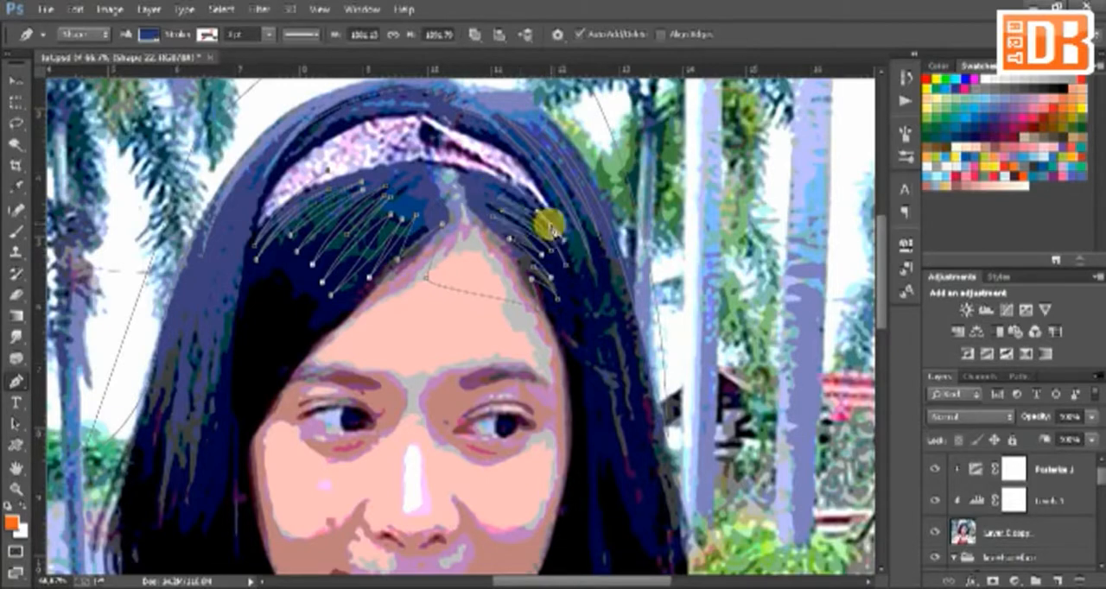
alt+click(551, 227)
drag(496, 169, 423, 143)
Step: Add a long thin closed strand running down the right-hand hair beside the face
drag(596, 291, 548, 182)
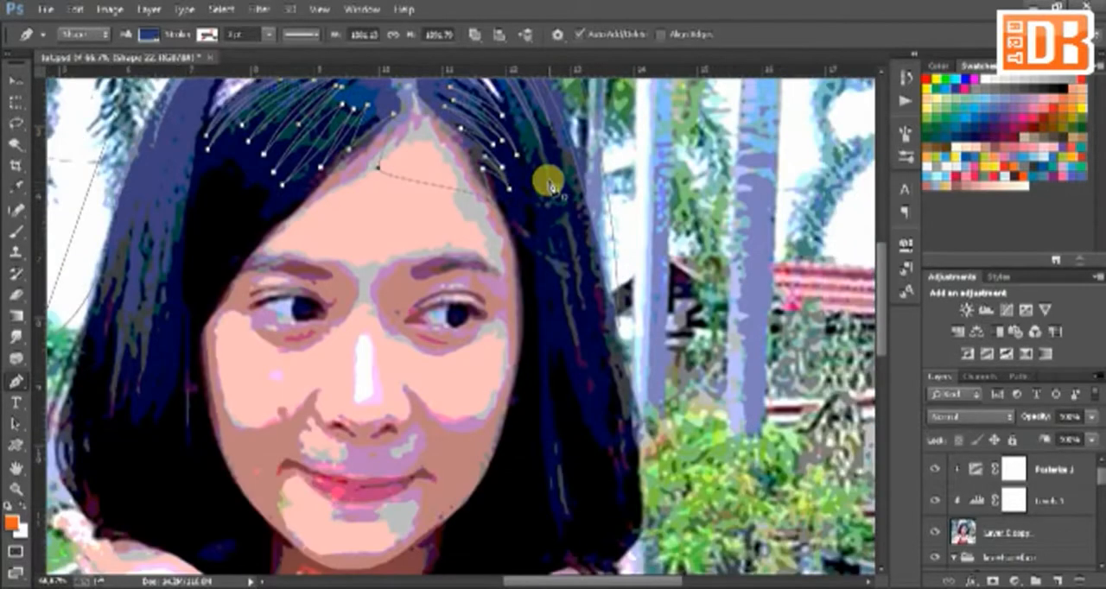
click(547, 179)
drag(585, 311, 595, 358)
click(546, 175)
Step: Add long thin closed strands running down the left-hand hair beside the face
click(183, 149)
drag(149, 332, 145, 389)
alt+click(150, 331)
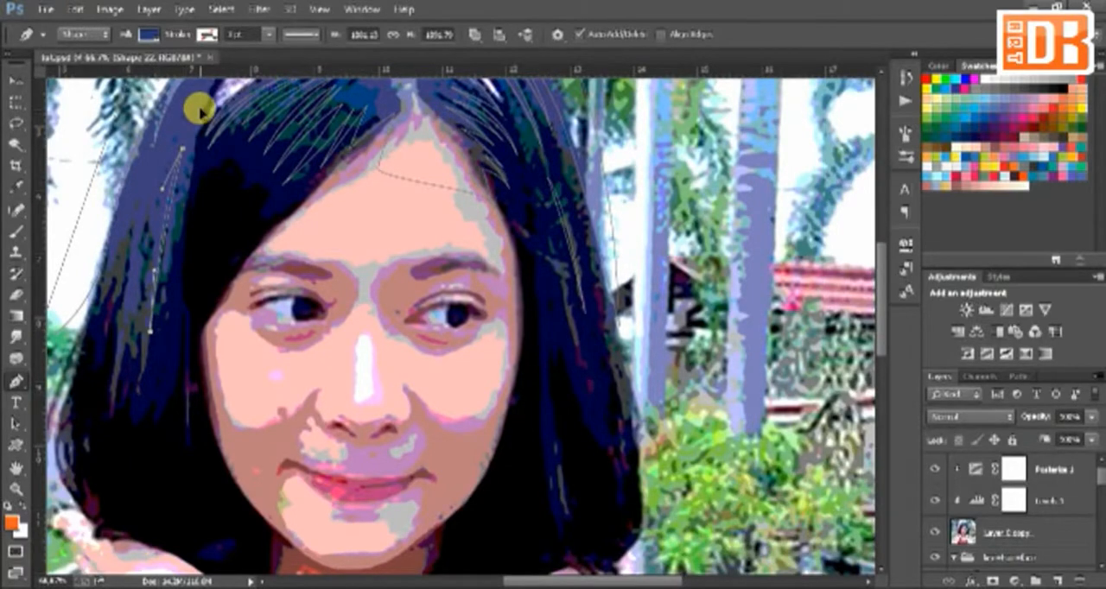
click(164, 167)
drag(125, 339, 115, 405)
alt+click(125, 339)
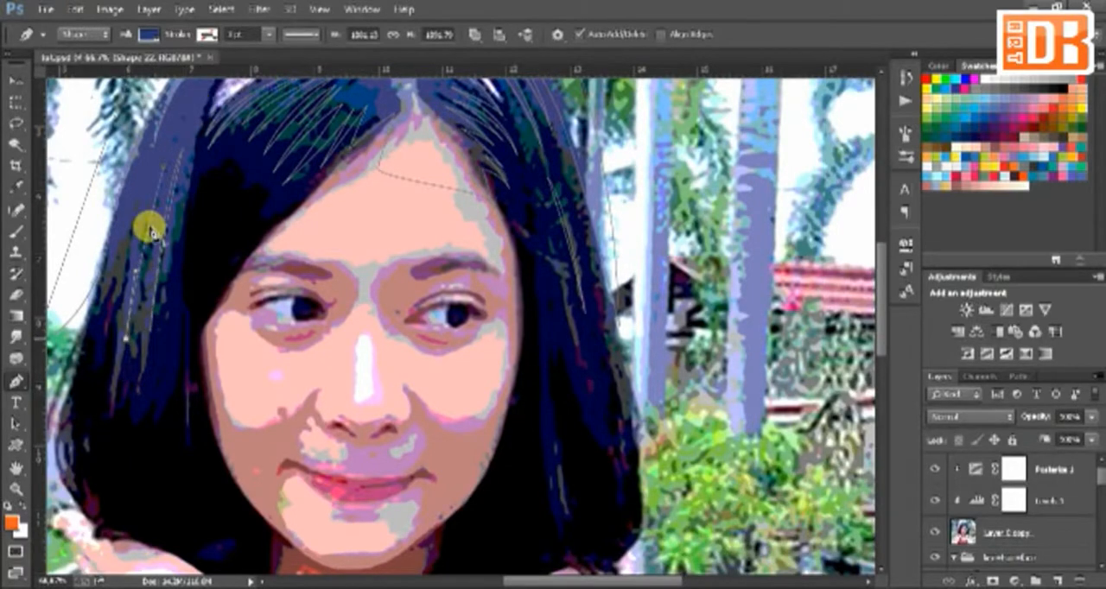
click(186, 114)
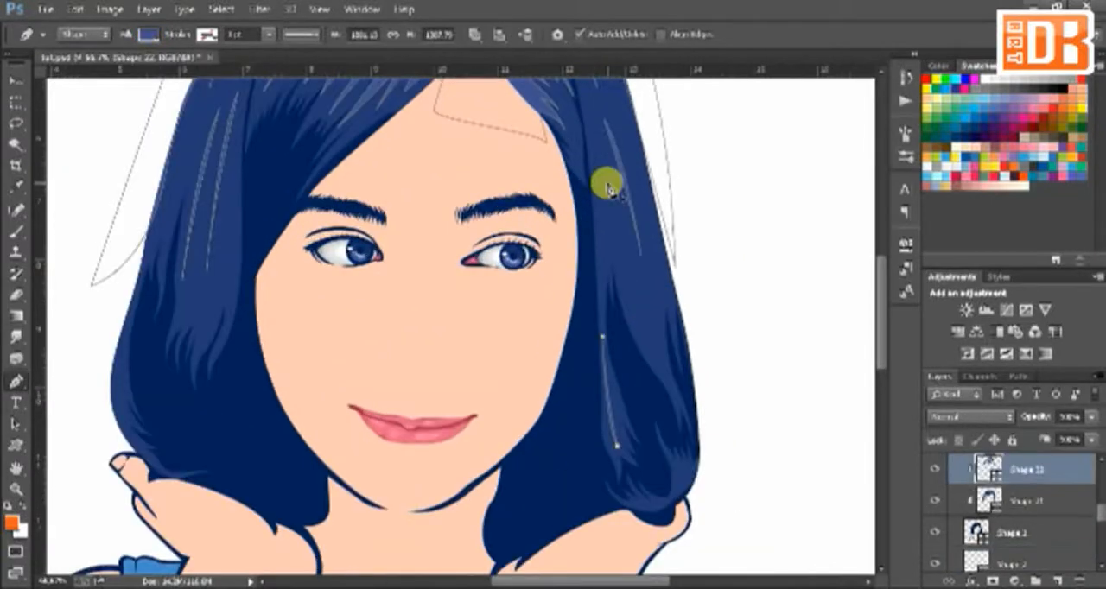
Step: Draw another curved strand down the outer part of the right-hand hair, following the coloured artwork
click(608, 184)
drag(667, 378, 670, 393)
drag(646, 330, 621, 222)
click(608, 183)
Step: Draw a narrow strand along the inner left-hand hair and a short curved one at its lower tips
drag(210, 263, 346, 297)
click(367, 225)
drag(368, 320, 361, 360)
click(368, 225)
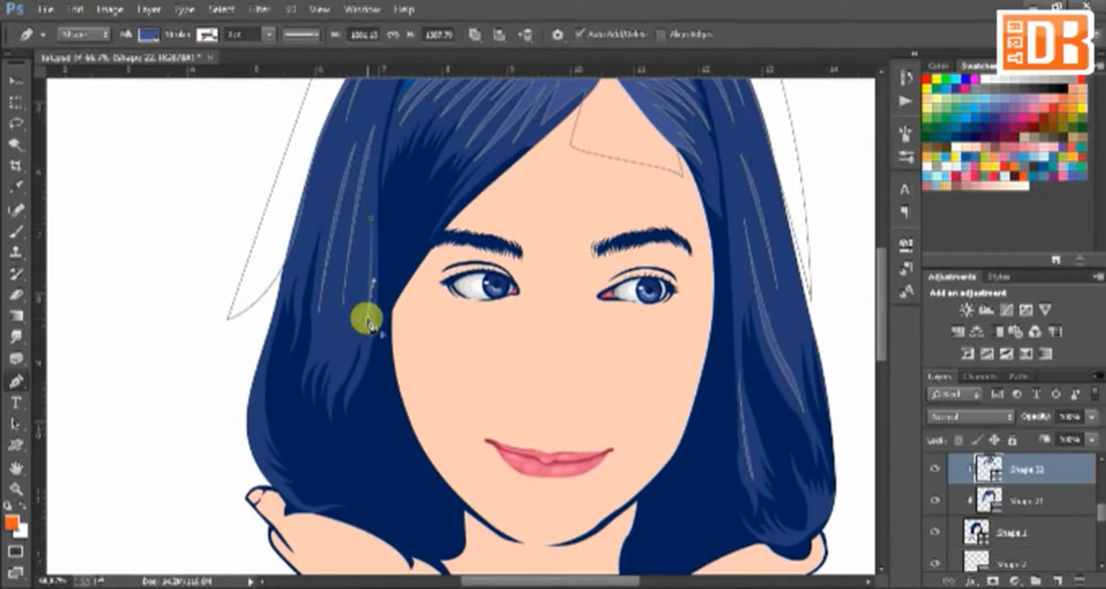
click(355, 331)
drag(335, 394, 333, 417)
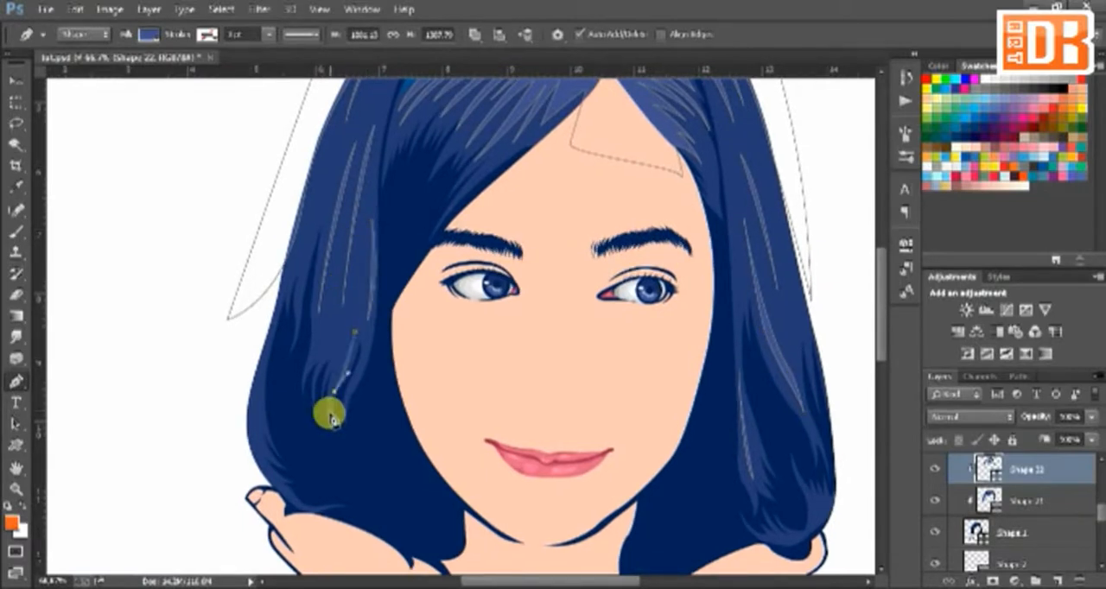
click(354, 331)
Step: Adjust the fill colour of the hair strand layer and recolour the tank top a deeper blue
drag(354, 335, 247, 340)
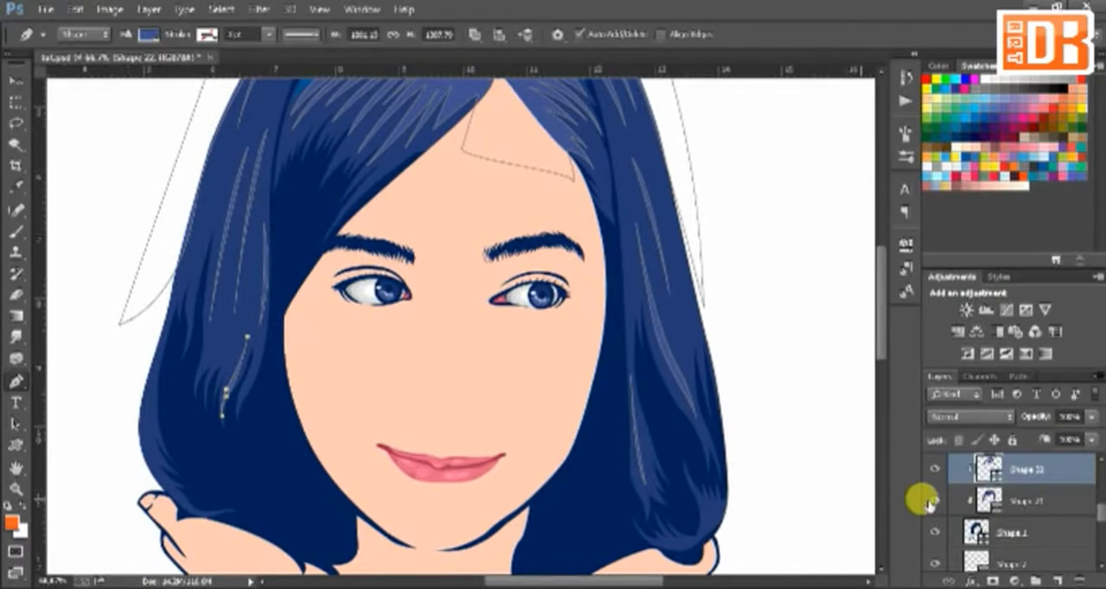
double_click(988, 468)
drag(850, 458, 855, 479)
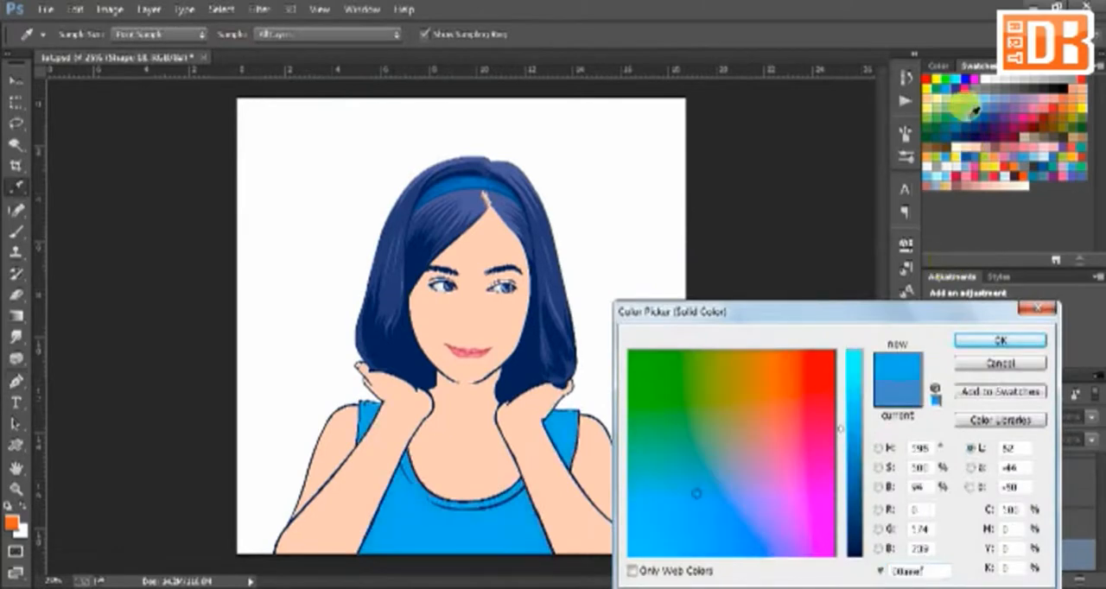
click(976, 108)
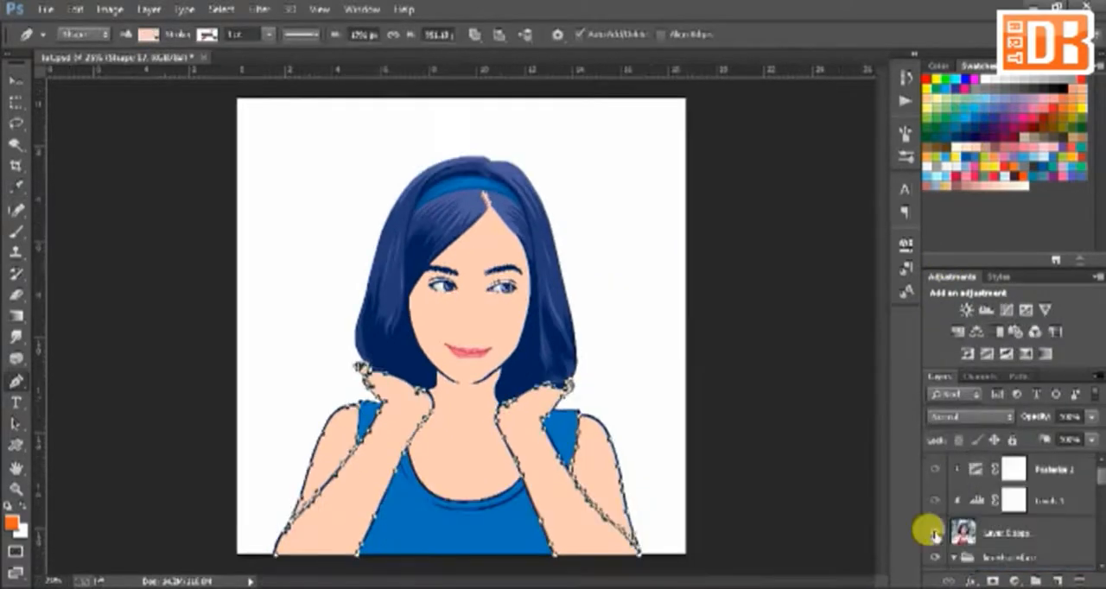
Step: Start a new skin shading shape over the photo at the left-hand wrist and trace the shadow along the hand's edge
key(ctrl+plus)
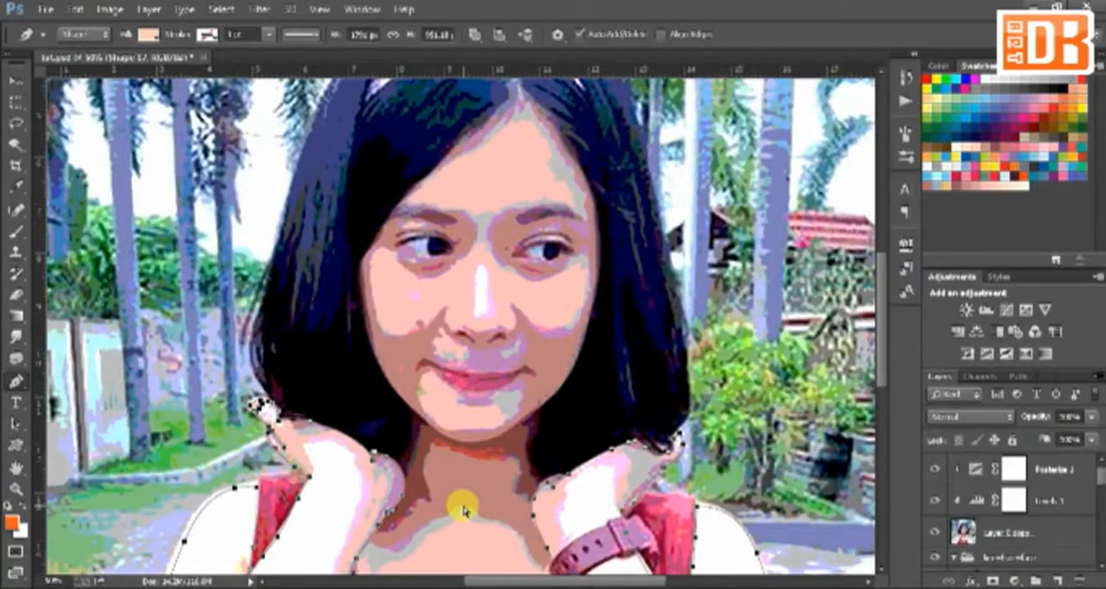
key(ctrl+plus)
drag(463, 512, 587, 278)
click(468, 275)
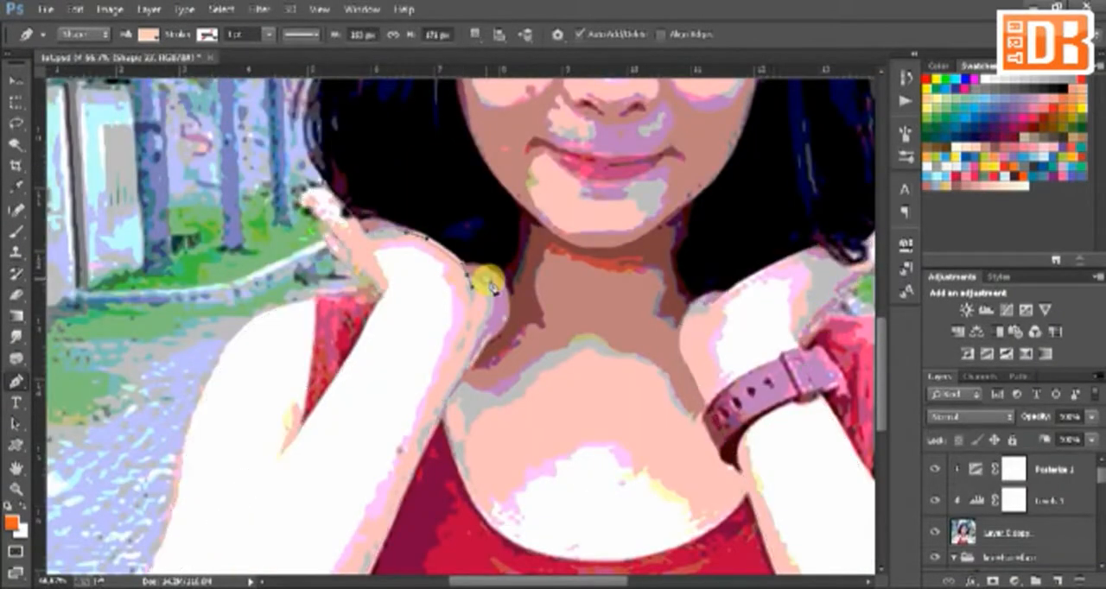
click(490, 281)
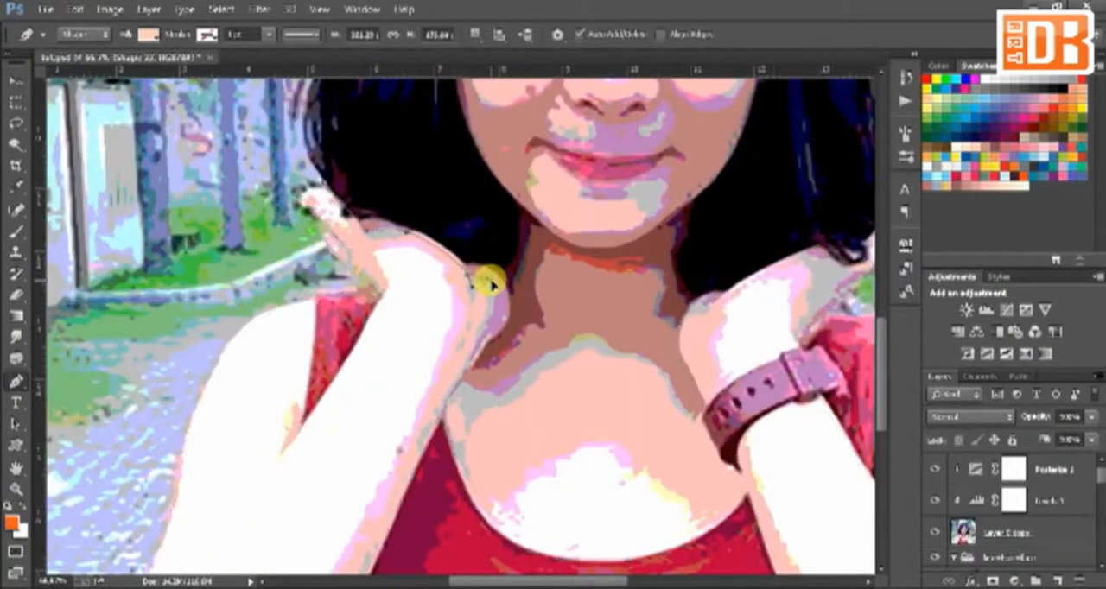
mouse_move(479, 342)
mouse_down()
mouse_move(468, 369)
mouse_move(489, 351)
mouse_up()
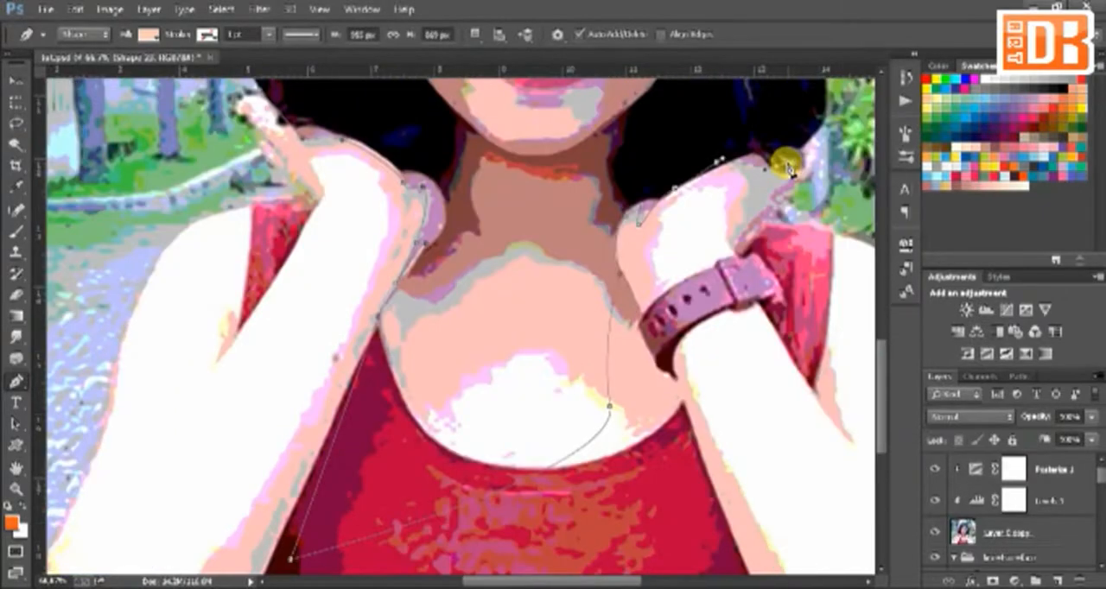
Step: Extend the shading shape around the right-hand hand and down its forearm edge to the armpit, returning to the left-hand hand
click(760, 204)
click(734, 247)
drag(740, 236, 617, 184)
click(646, 271)
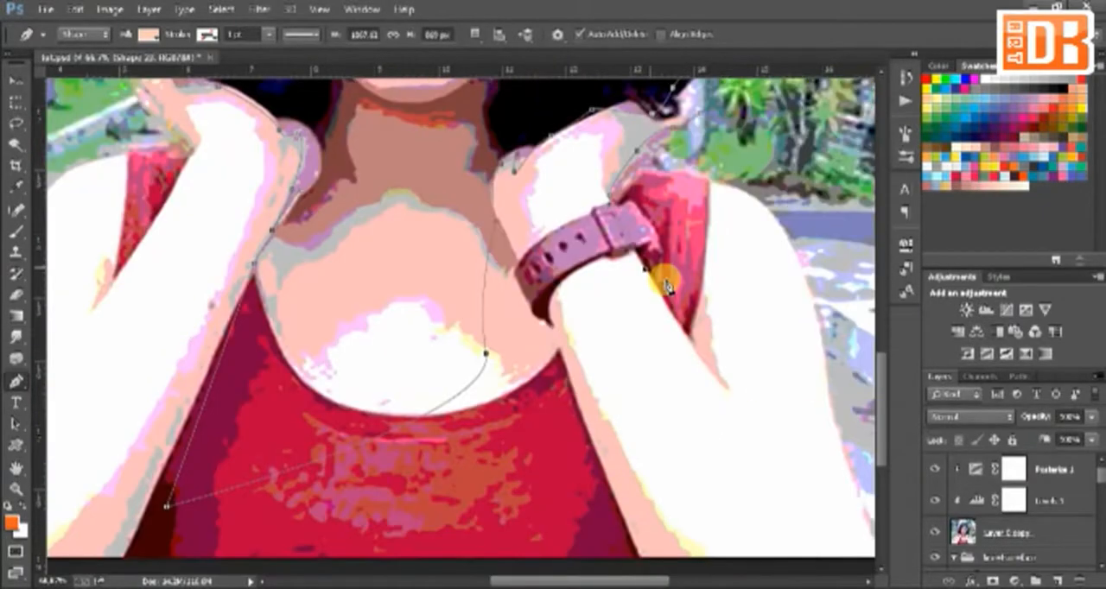
click(687, 324)
drag(687, 324, 580, 308)
click(593, 150)
drag(435, 83, 350, 200)
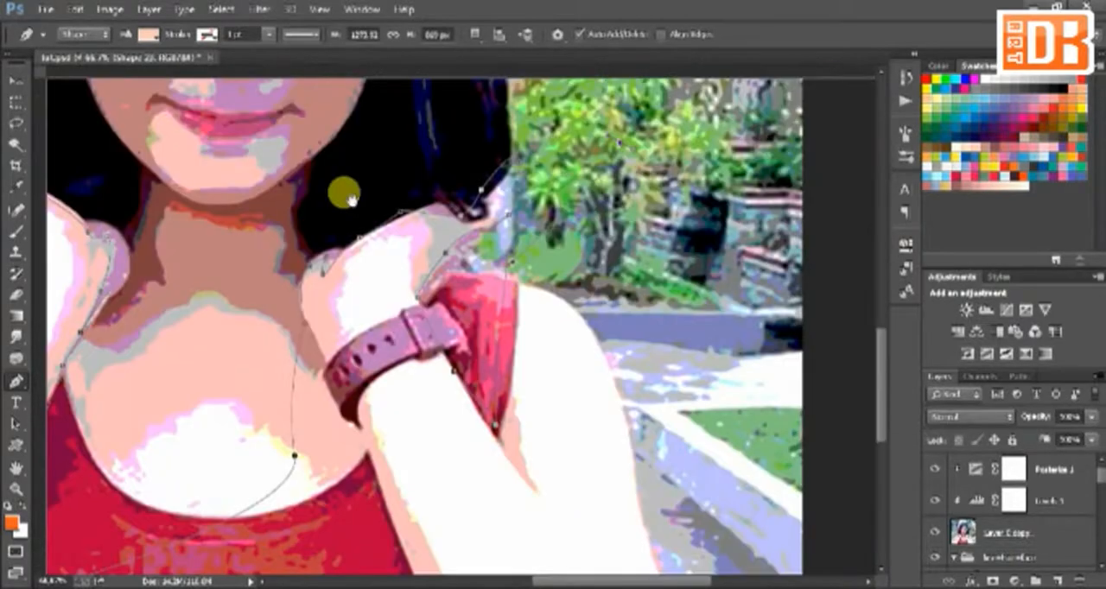
drag(48, 193, 261, 179)
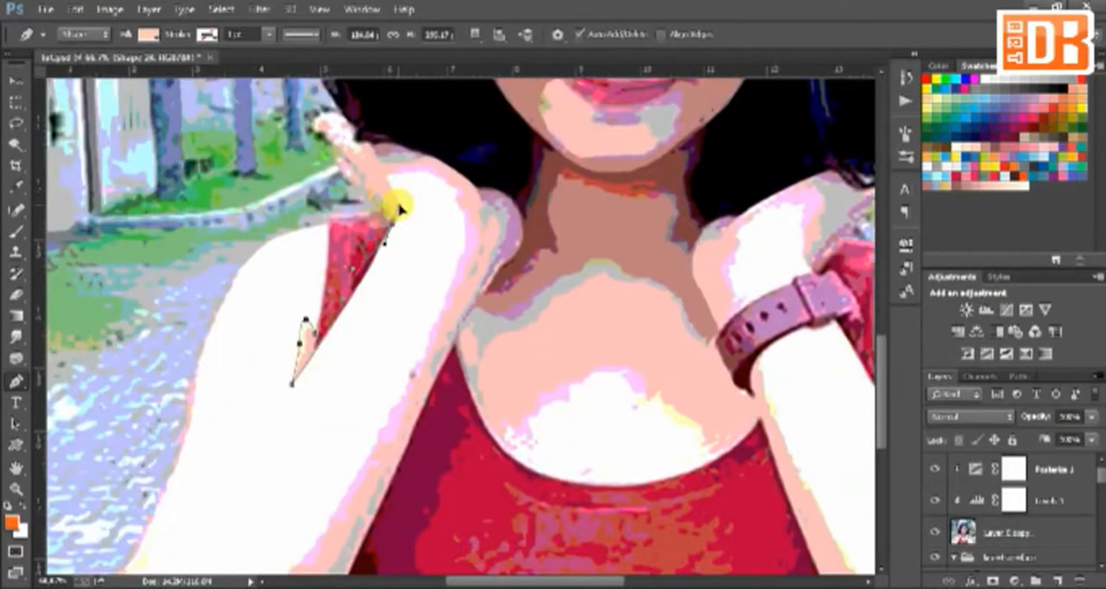
Step: Trace a second arm shading shape along the left-hand forearm and up around the pale area of the right-hand palm
drag(464, 234, 465, 255)
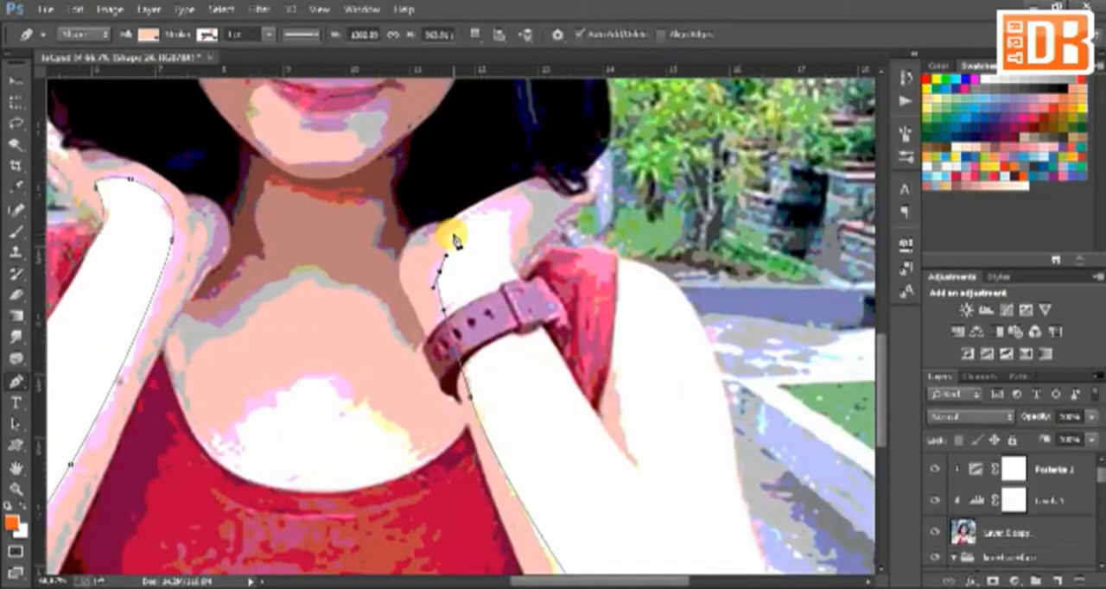
drag(459, 230, 467, 220)
drag(482, 209, 495, 206)
drag(511, 225, 505, 249)
click(529, 300)
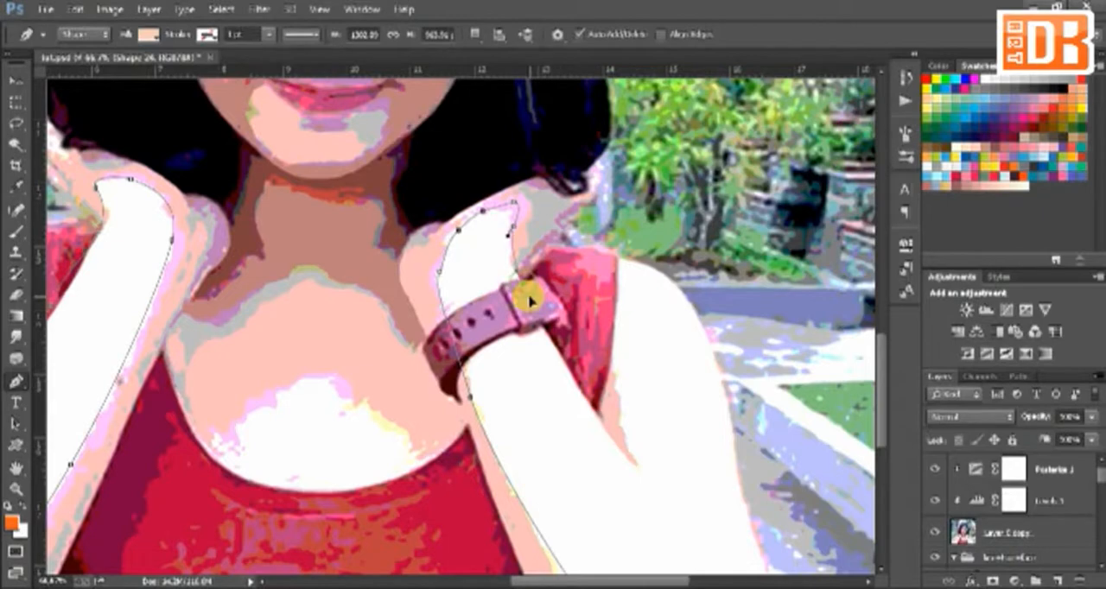
Step: Continue the second shading shape around the right-hand armpit crease and hand, and close it at the left-hand wrist
drag(639, 471, 633, 450)
drag(617, 383, 618, 352)
drag(584, 193, 572, 183)
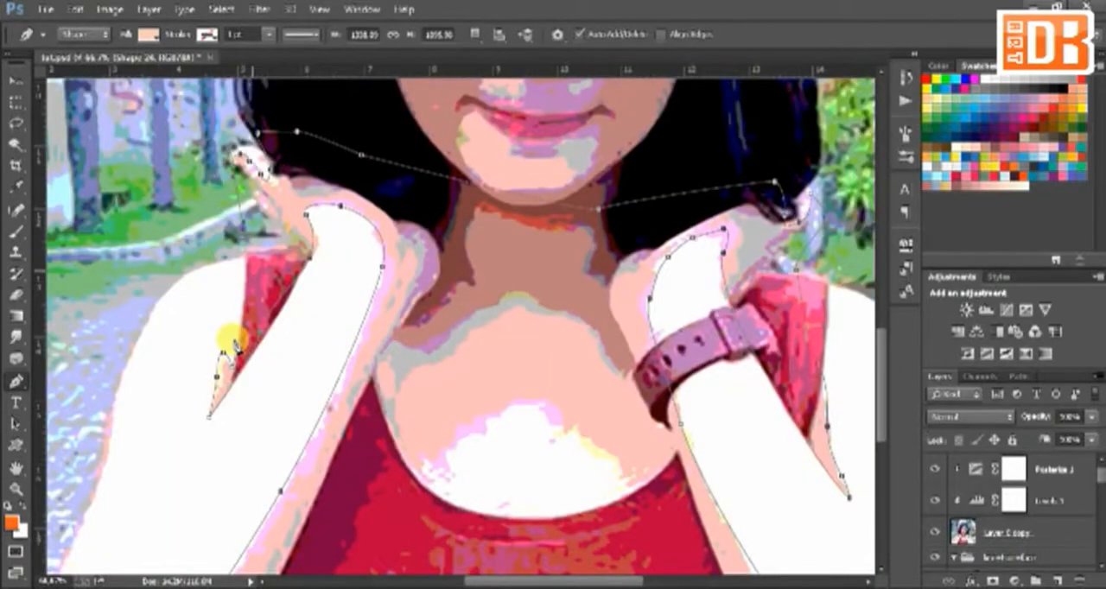
click(310, 258)
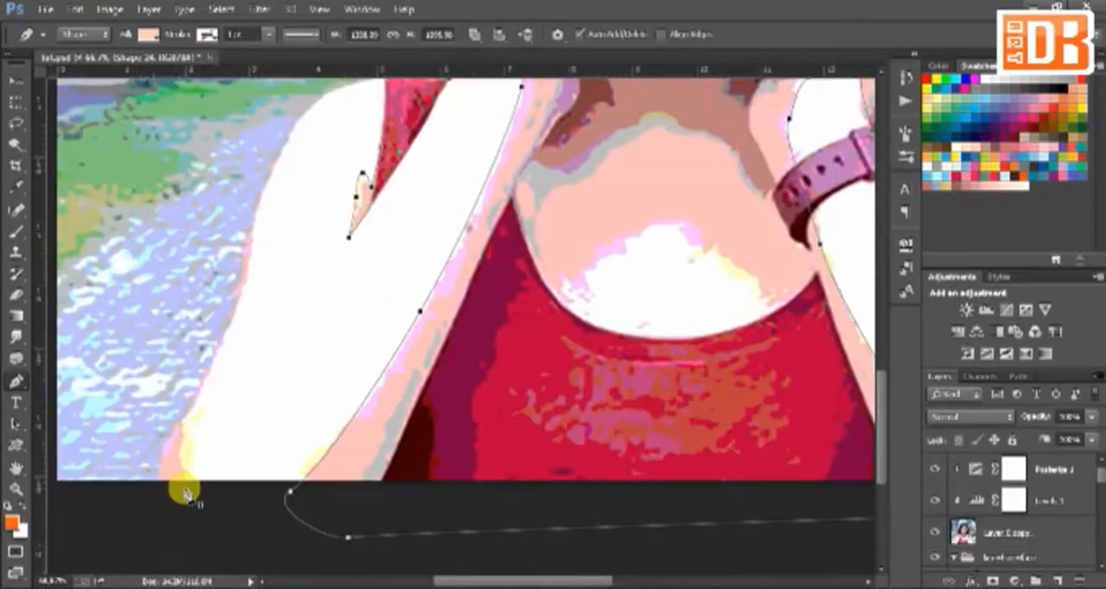
Step: Add a closed section to the same shading shape along the outer edge of the left-hand arm
click(188, 492)
drag(212, 379, 233, 336)
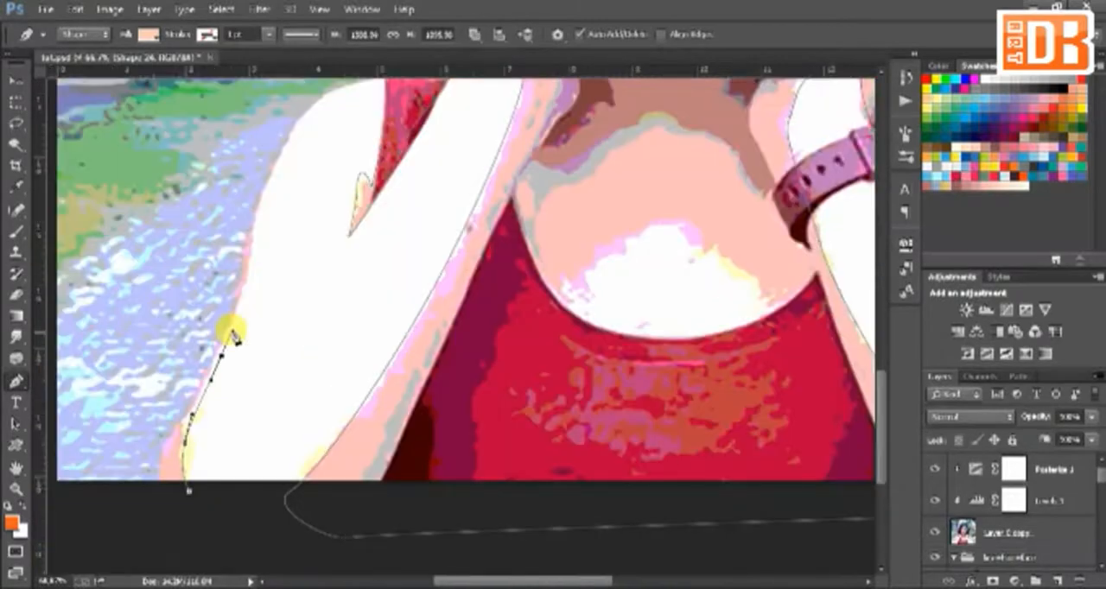
drag(251, 255, 253, 229)
drag(286, 136, 299, 111)
drag(219, 172, 192, 216)
click(99, 541)
click(189, 490)
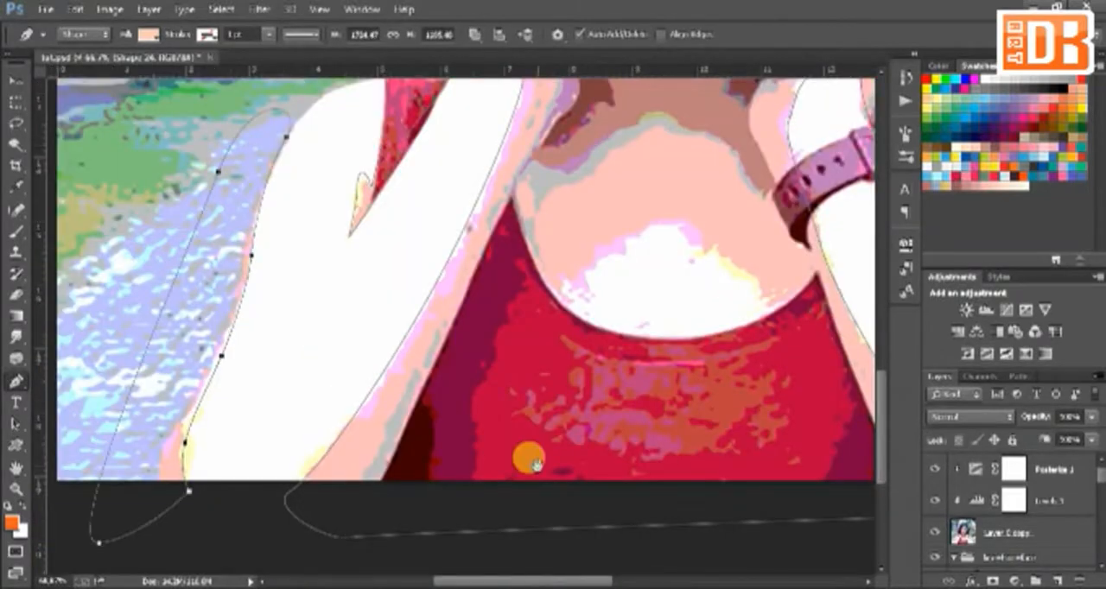
Step: Hide the reference photo and clip both arm shading layers to the arm skin layer, Shape 17
drag(528, 458, 343, 427)
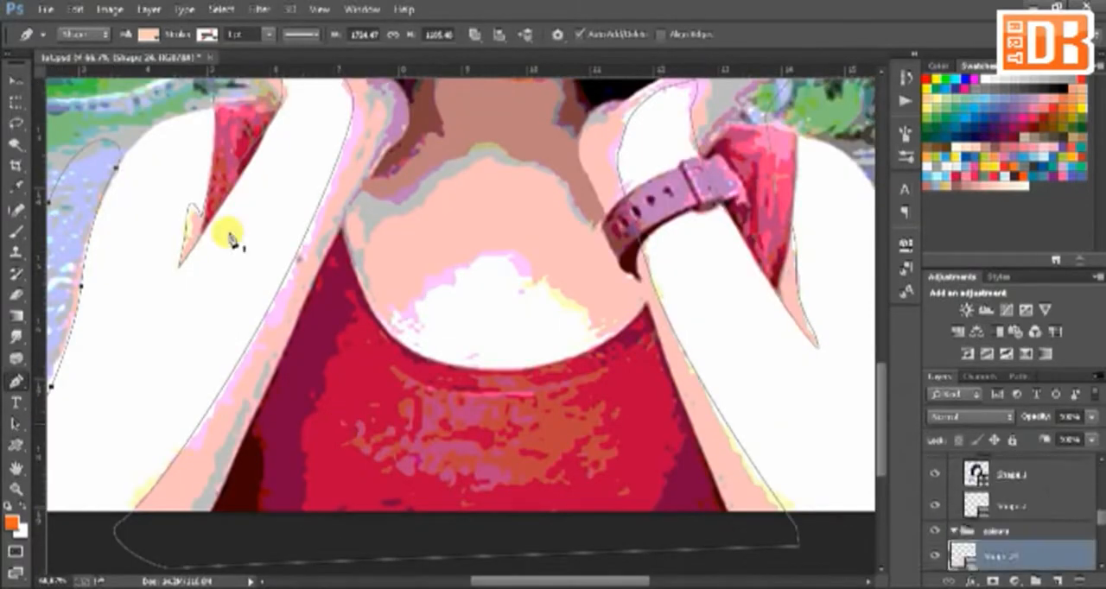
click(935, 469)
mouse_move(1100, 517)
mouse_down()
mouse_move(1100, 486)
mouse_move(1098, 532)
mouse_up()
shift+click(1022, 501)
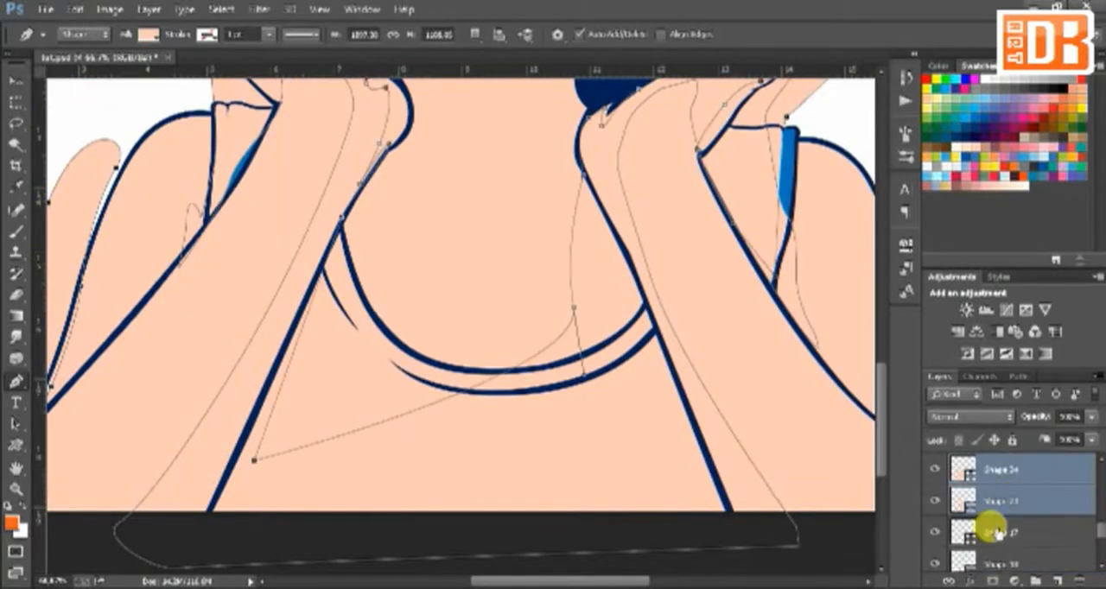
right_click(994, 529)
click(719, 459)
key(ctrl+minus)
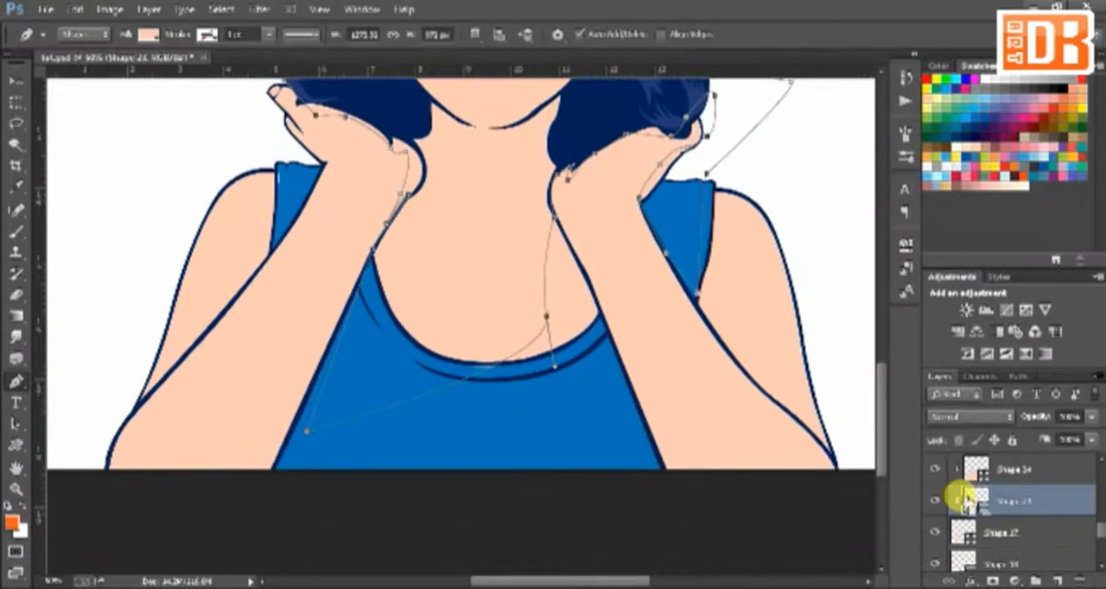
Step: Place the Shape 23 shading layer above Shape 24 and recolour Shape 24 light pink
shift+click(995, 460)
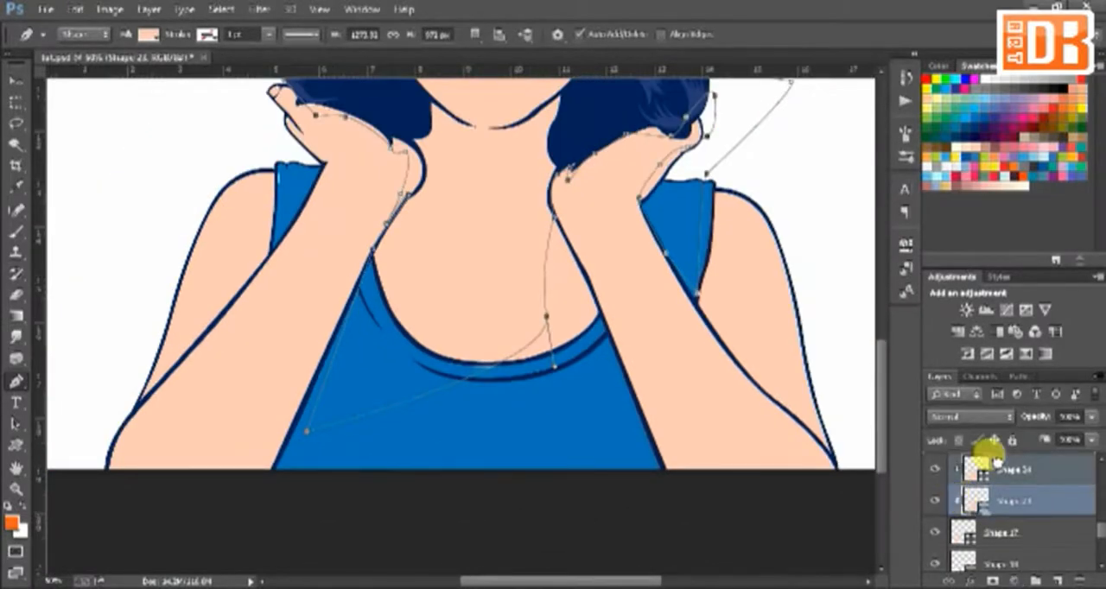
double_click(995, 460)
click(1031, 198)
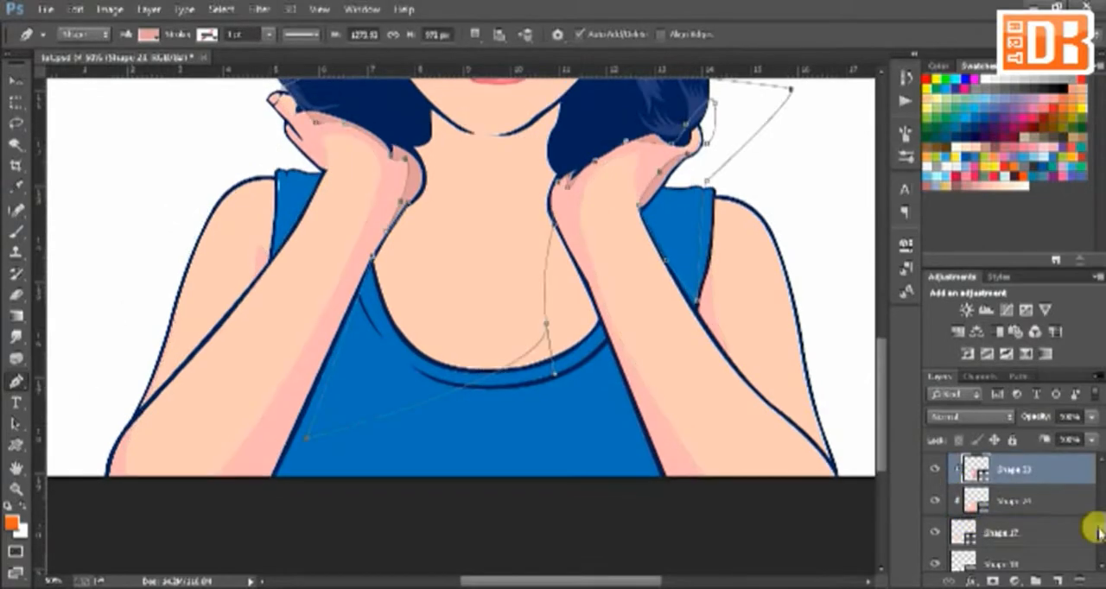
Step: Show the reference photo again and adjust the number of levels of its Posterize adjustment
drag(1100, 528, 1100, 481)
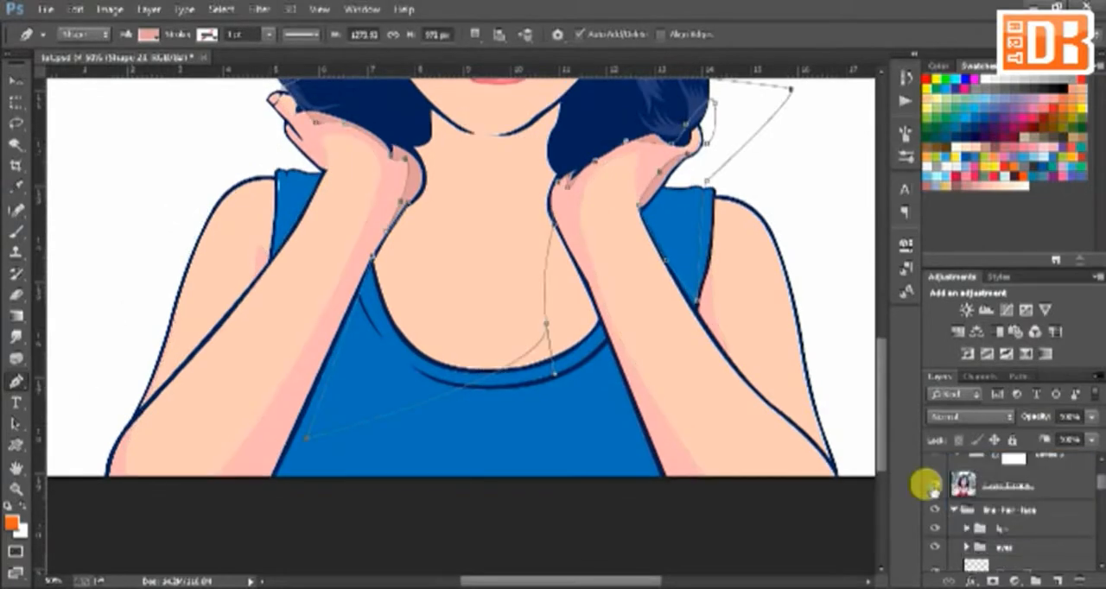
click(934, 487)
scroll(965, 470, up, 1)
click(959, 468)
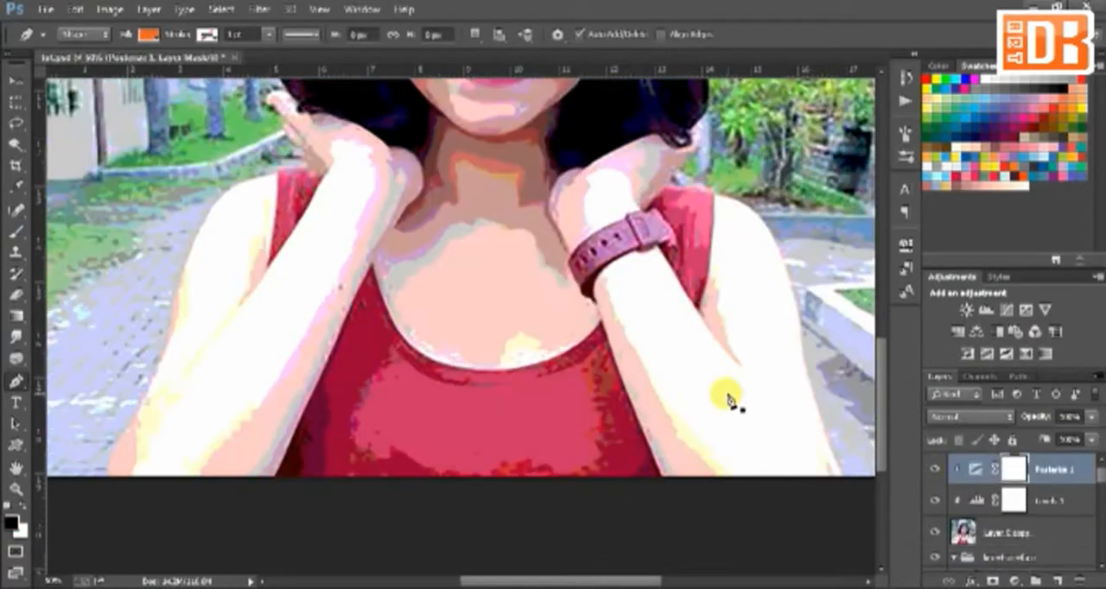
click(906, 248)
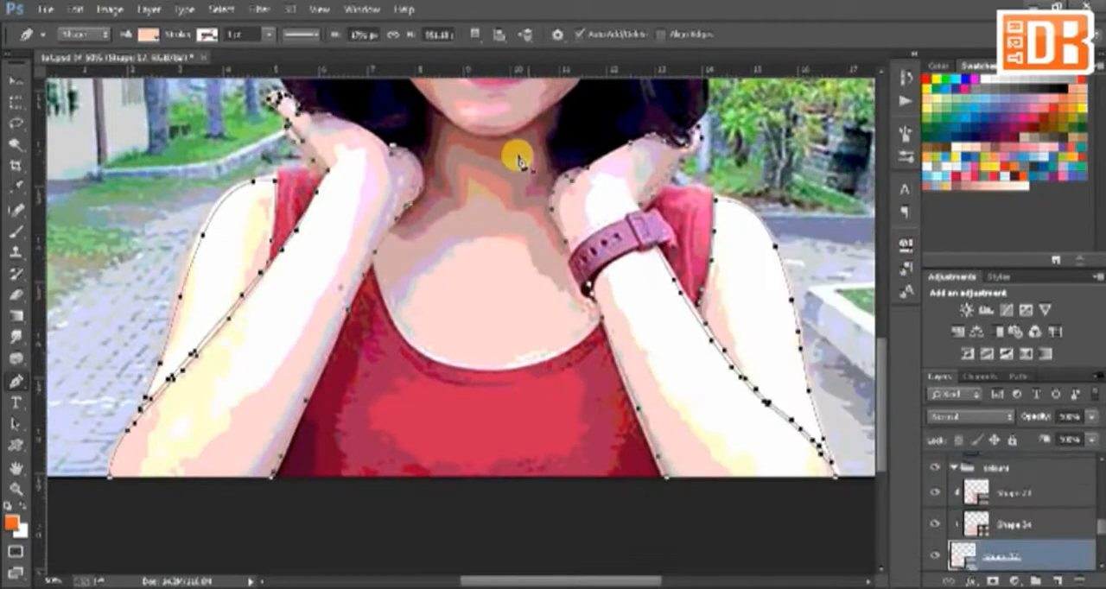
Step: Start a highlight shape on the left-hand forearm, tracing the light area from the lower edge up to the wrist and back down
click(158, 482)
click(247, 403)
click(337, 270)
drag(363, 152, 343, 149)
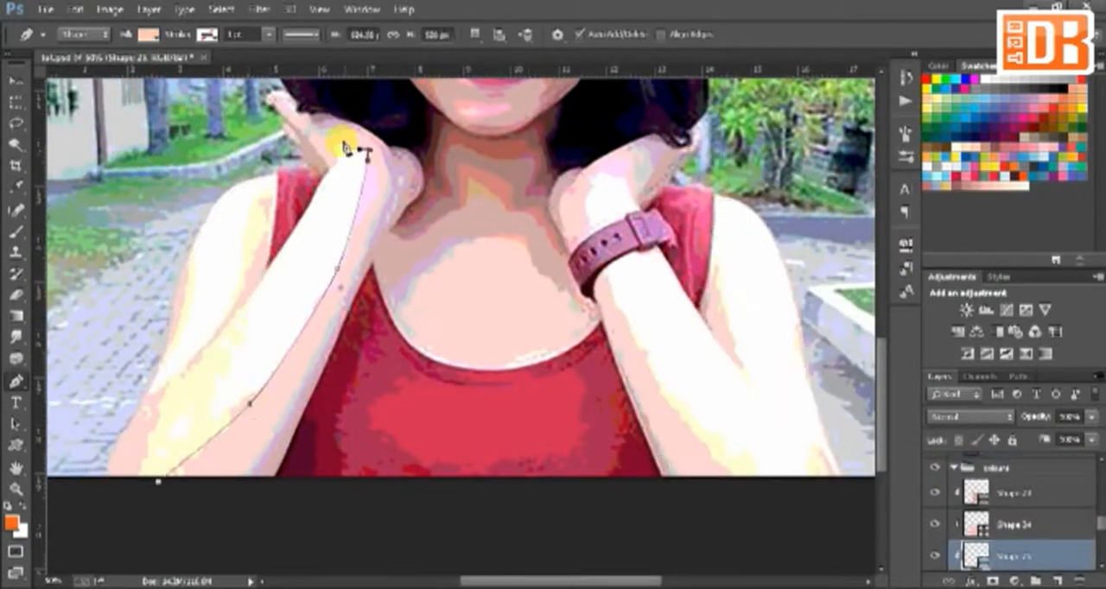
click(342, 143)
click(336, 156)
click(329, 173)
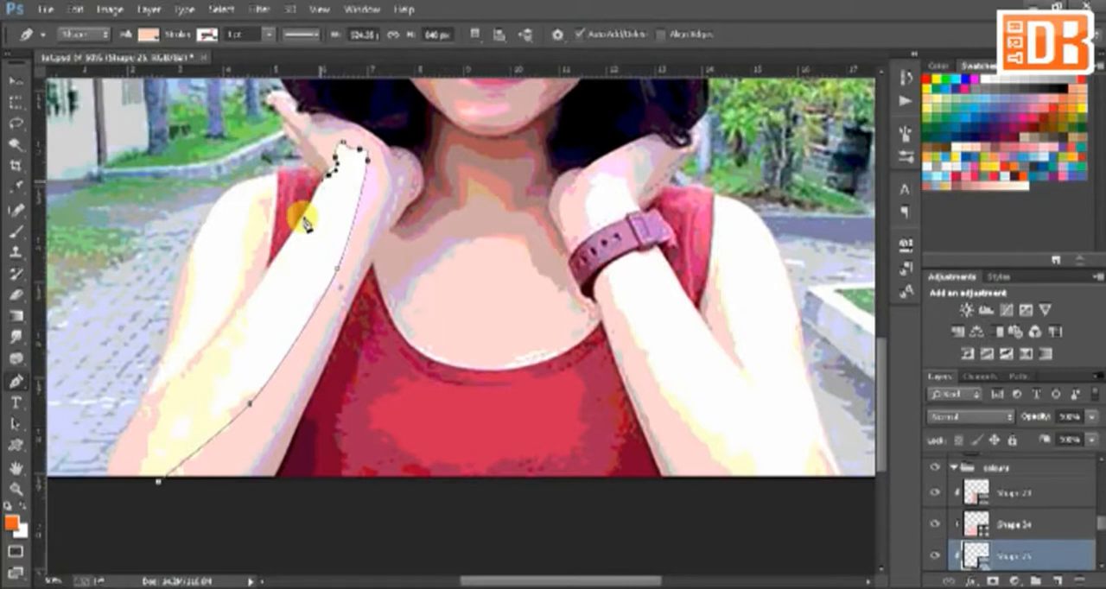
click(186, 376)
click(187, 364)
Step: Continue the highlight shape around the left-hand upper arm and shoulder, and close it below the elbow
click(240, 294)
click(265, 230)
click(264, 199)
click(275, 172)
drag(193, 261, 190, 302)
click(150, 388)
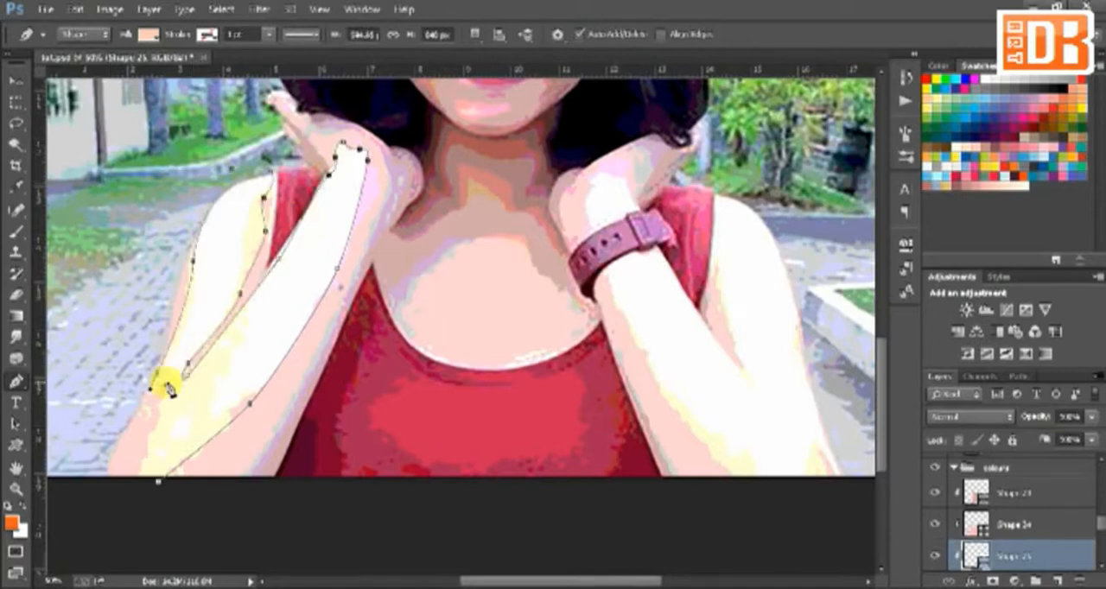
click(166, 385)
click(162, 410)
click(135, 486)
drag(159, 482, 171, 480)
Step: Begin a second section of the highlight shape on the right-hand arm, tracing the forearm's inner edge up to the wrist
drag(706, 453, 635, 442)
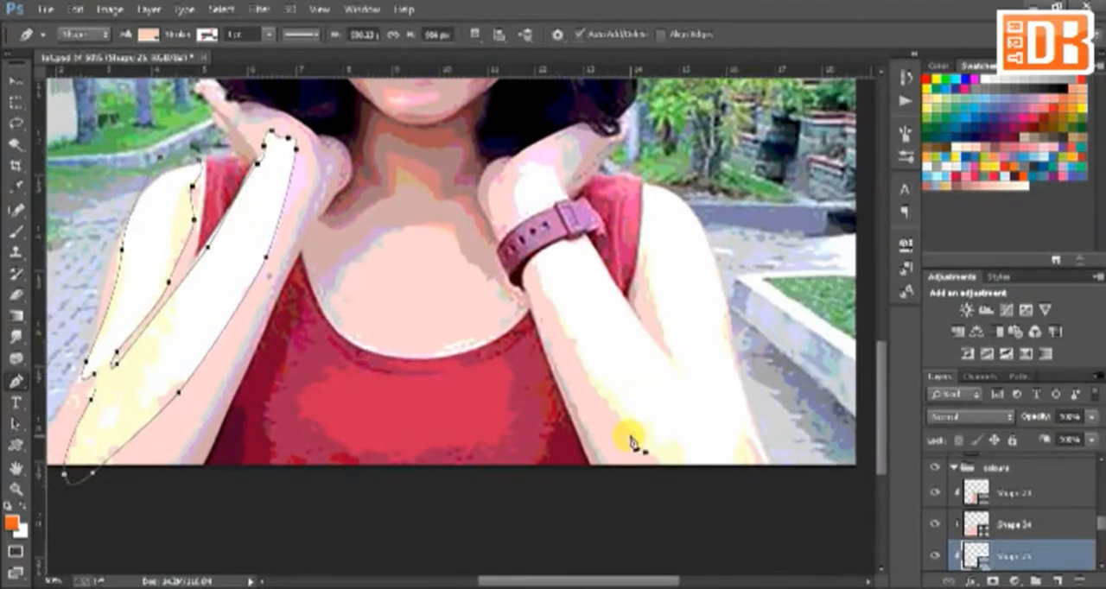
click(672, 472)
click(616, 419)
click(595, 382)
click(576, 352)
drag(672, 471, 667, 475)
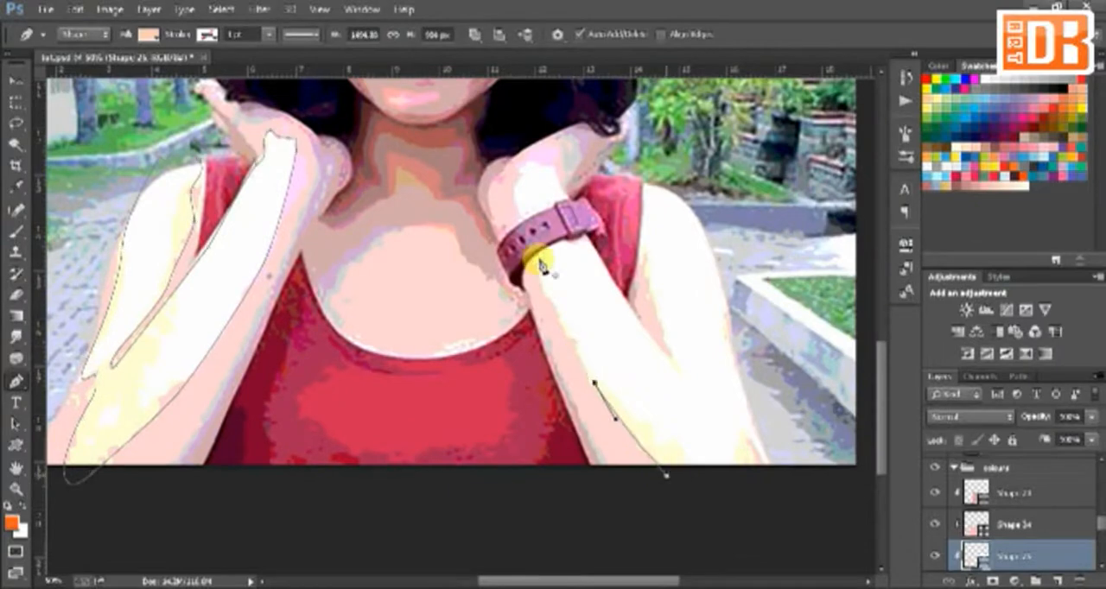
click(535, 270)
click(518, 200)
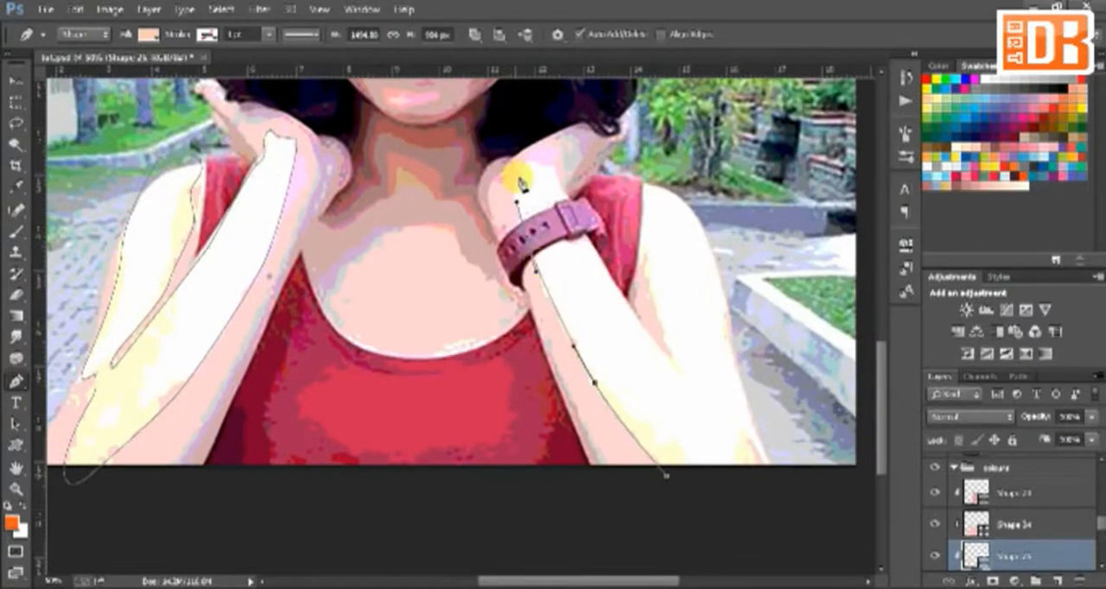
click(520, 177)
click(543, 167)
Step: Continue the section around the right-hand armpit crease and outer upper arm, and close it at the lower edge
drag(675, 364, 563, 324)
click(564, 324)
click(537, 229)
click(615, 279)
click(629, 363)
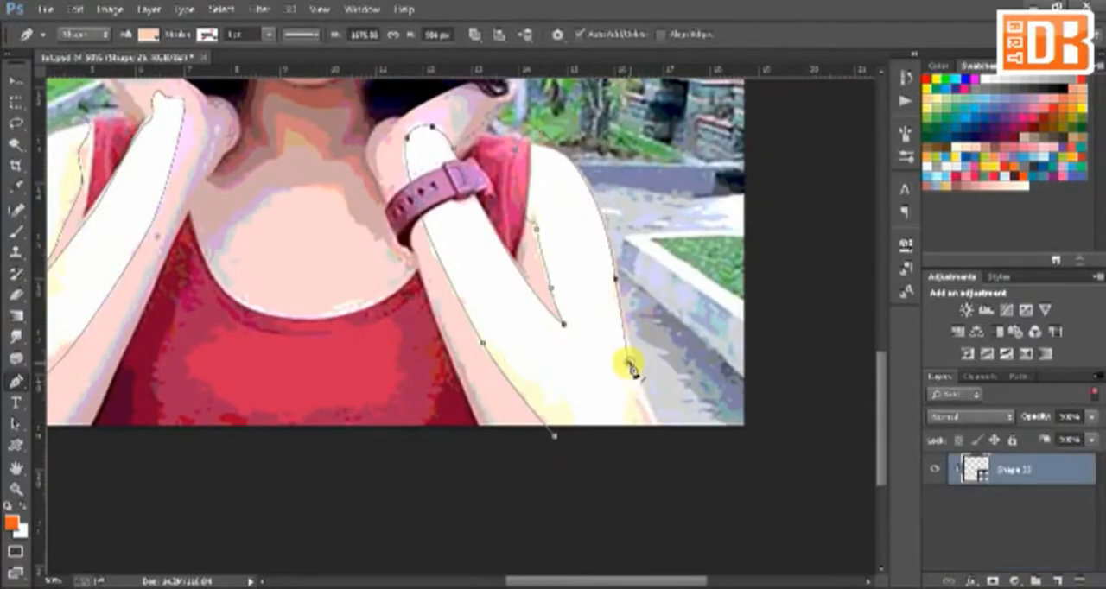
key(ctrl+z)
drag(635, 376, 640, 402)
click(633, 405)
click(643, 430)
click(555, 436)
Step: Hide the reference photo and recolour the new arm highlight layer to a lighter peach
click(1095, 395)
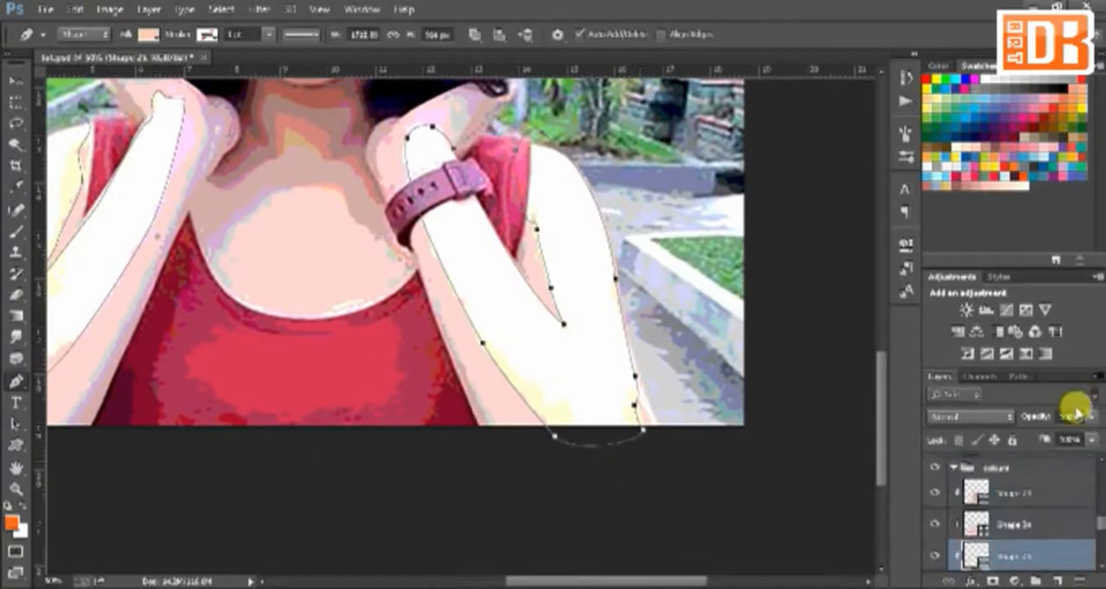
drag(1100, 523, 1099, 475)
drag(935, 464, 935, 529)
drag(1100, 474, 1100, 524)
double_click(976, 521)
drag(867, 381, 868, 371)
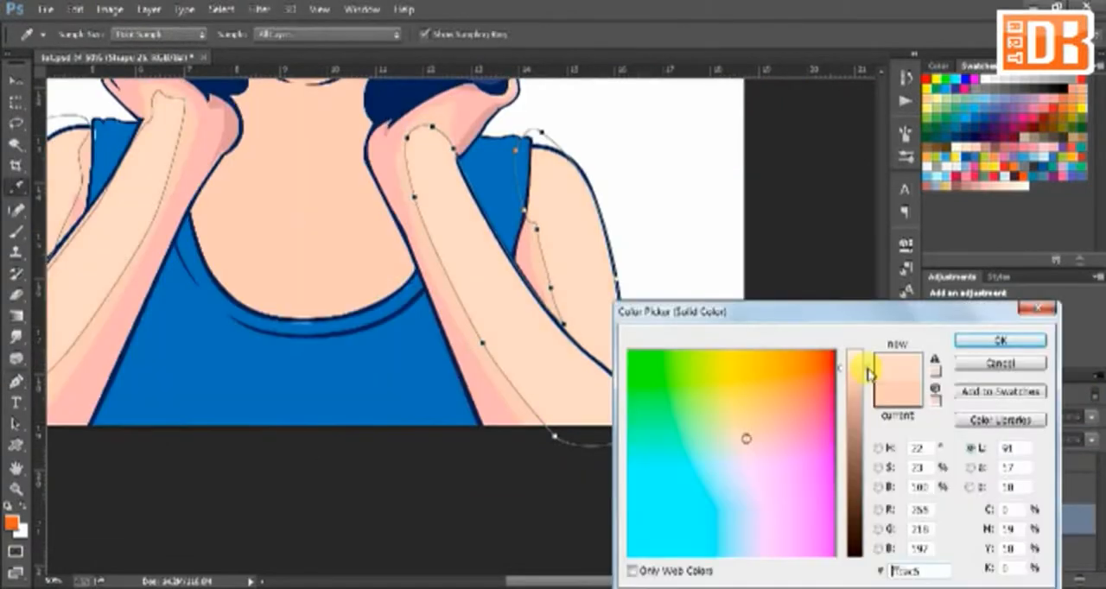
click(1005, 181)
key(Return)
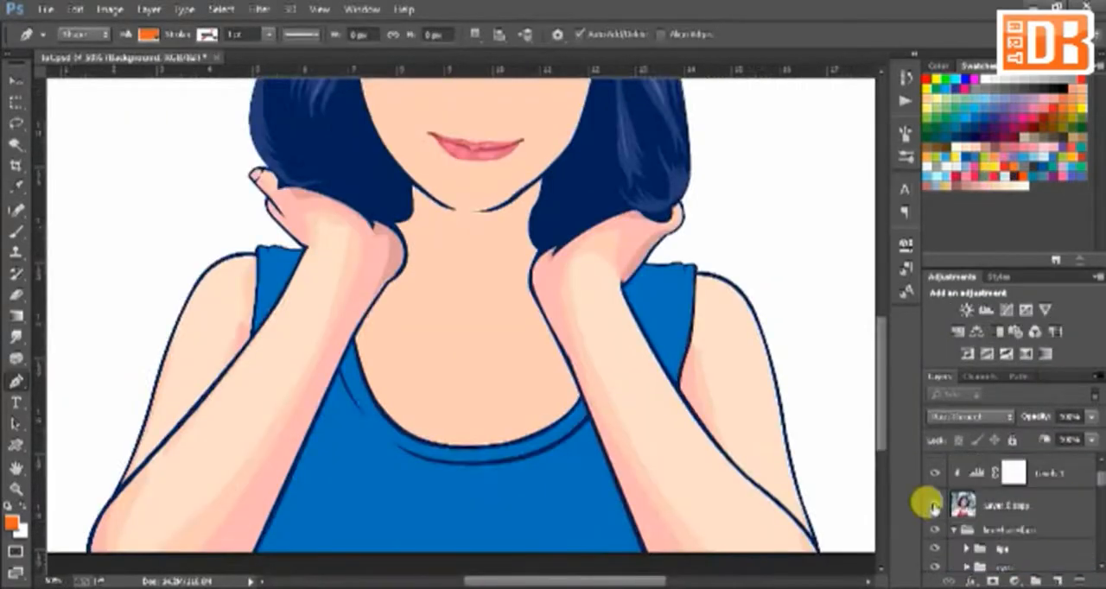
Step: Adjust the blue shirt shape, Shape 18, so its upper edge follows the neckline outline
click(933, 507)
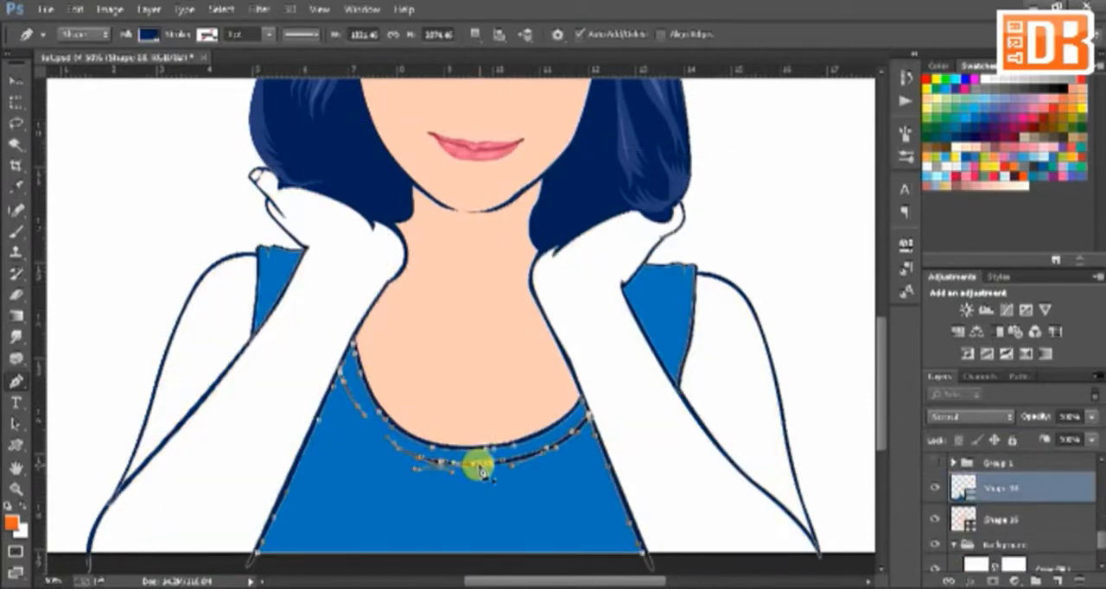
scroll(501, 449, up, 2)
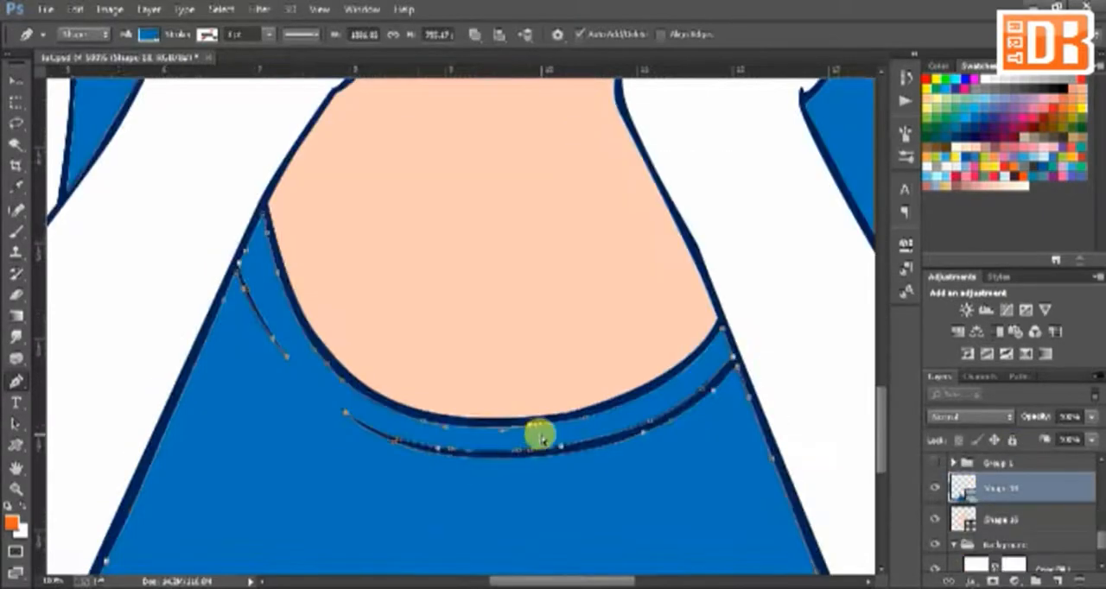
mouse_move(337, 378)
mouse_down()
mouse_move(346, 382)
mouse_move(332, 361)
mouse_up()
drag(547, 421, 586, 412)
drag(723, 329, 721, 326)
drag(823, 436, 775, 426)
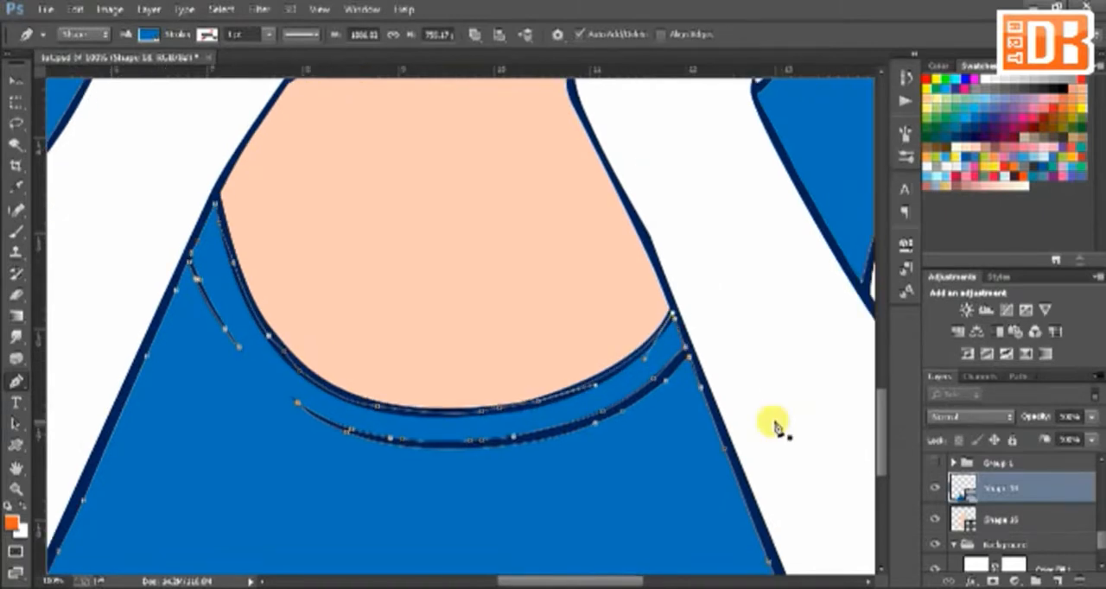
Step: Start a shading shape on the shirt over the reference photo, from the left-hand side down and across below the lower edge
click(991, 521)
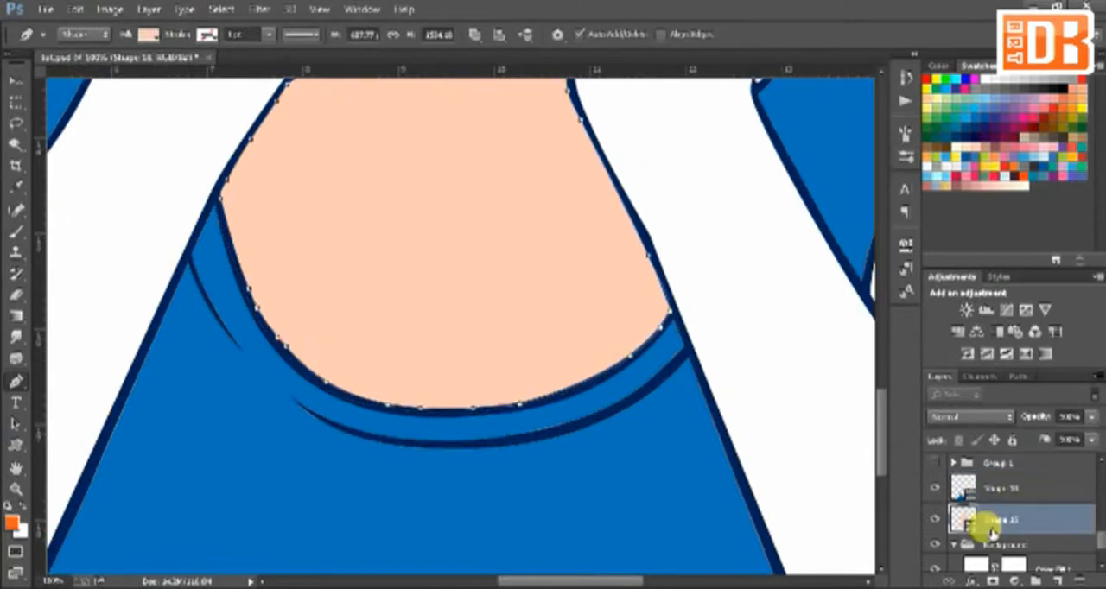
click(992, 543)
key(ctrl+minus)
click(308, 439)
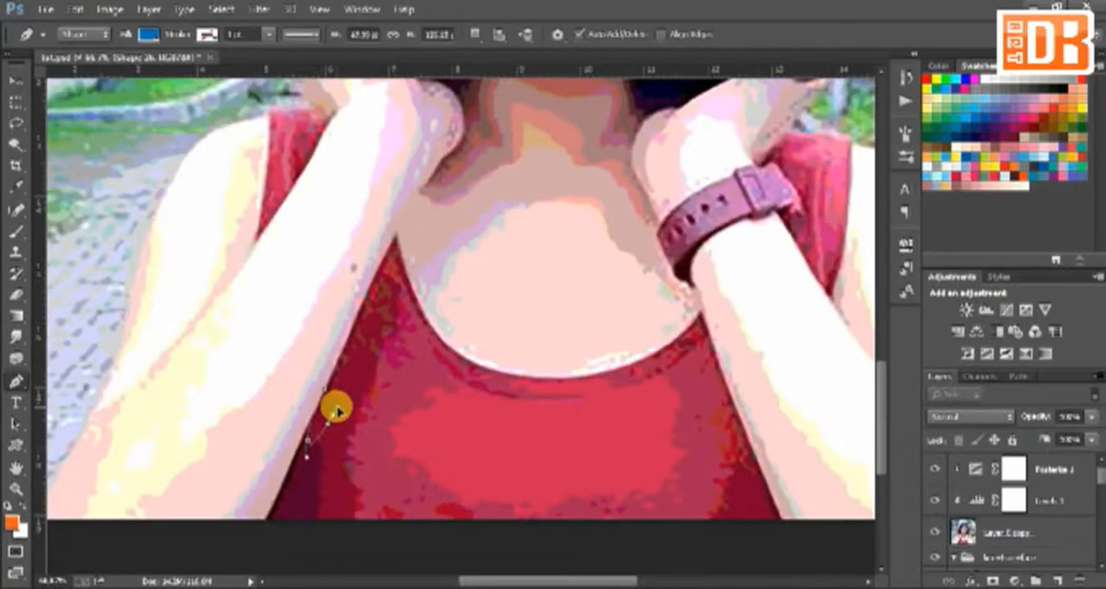
click(333, 416)
drag(318, 520, 335, 573)
drag(622, 566, 746, 518)
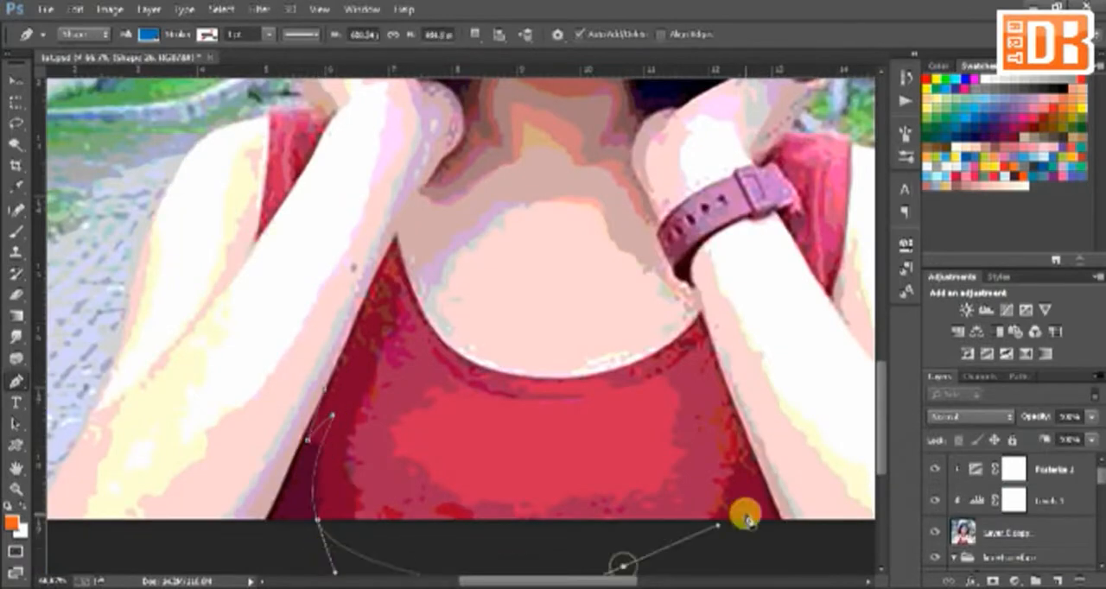
Step: Continue the shirt shading shape up the right-hand side and around the neckline's right-hand end
drag(746, 469, 747, 428)
click(749, 400)
click(725, 311)
click(674, 363)
click(701, 322)
drag(654, 356, 620, 342)
click(712, 285)
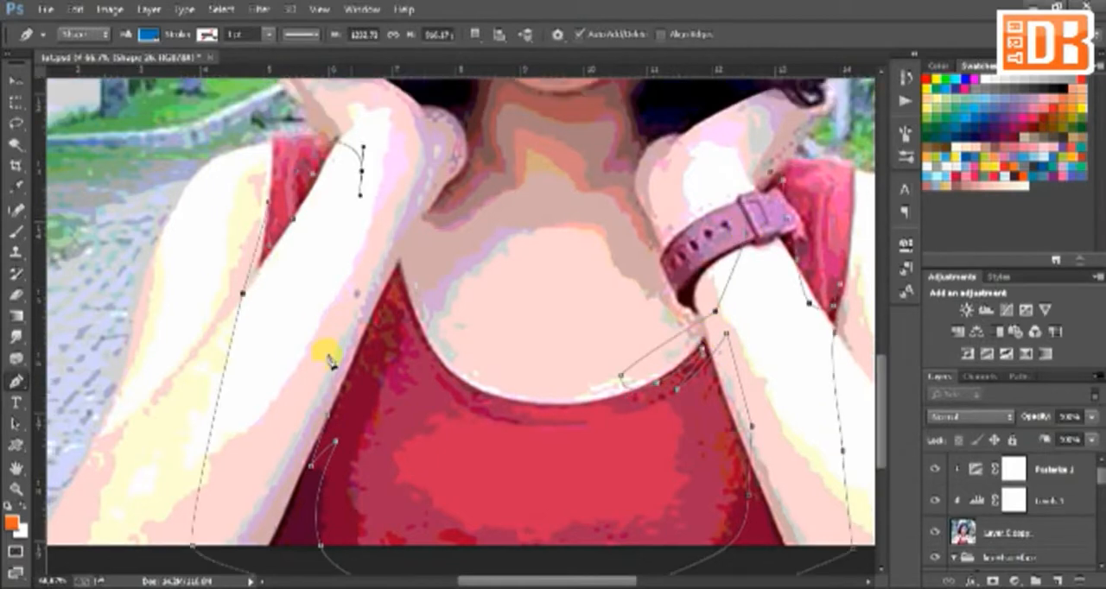
Step: Start a second shirt shading shape, tracing the lighter area down from the left-hand neckline corner and along the lower edge
drag(384, 309, 391, 286)
drag(401, 318, 401, 332)
drag(367, 422, 356, 450)
click(359, 548)
drag(405, 543, 425, 557)
click(453, 547)
click(456, 534)
drag(562, 565, 592, 570)
click(716, 539)
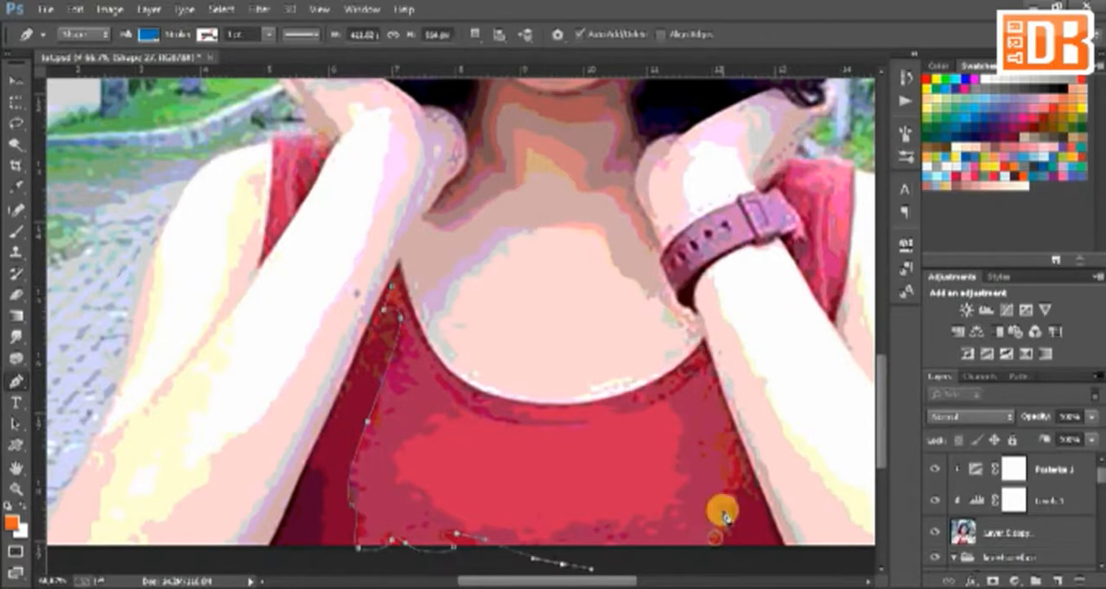
Step: Continue the second shirt shading shape up the right-hand side and back along the neckline, and close it
click(730, 508)
drag(724, 464, 713, 454)
click(693, 465)
click(724, 431)
click(706, 372)
click(659, 402)
click(554, 421)
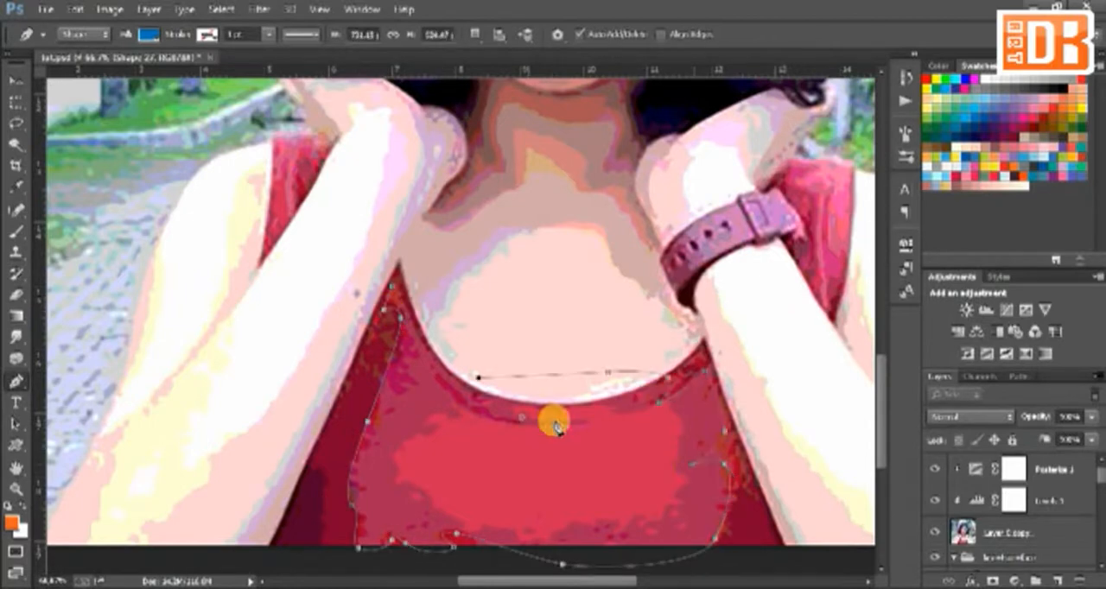
click(445, 390)
click(420, 334)
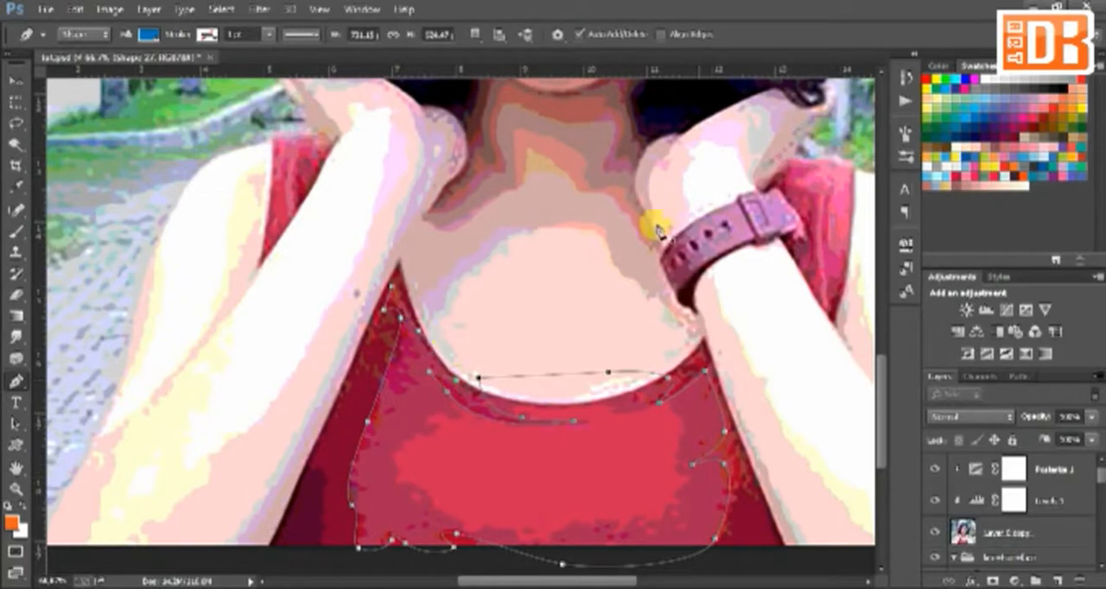
Step: Add sections to the second shirt shading shape on the left-hand and right-hand shoulder straps
click(269, 151)
drag(338, 110, 355, 116)
click(348, 133)
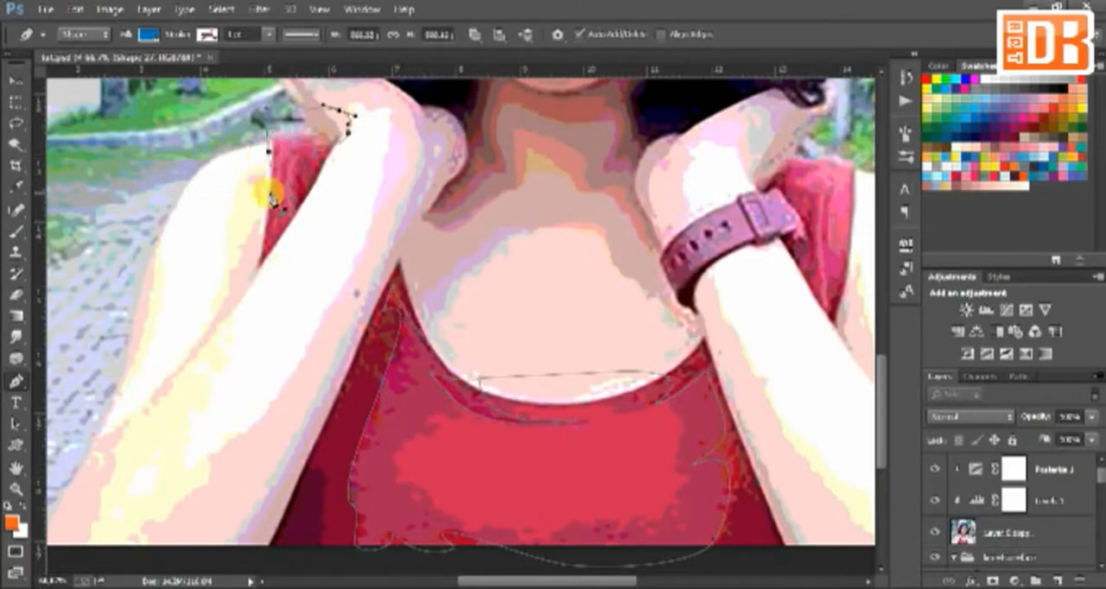
click(268, 151)
click(806, 187)
click(812, 240)
click(822, 317)
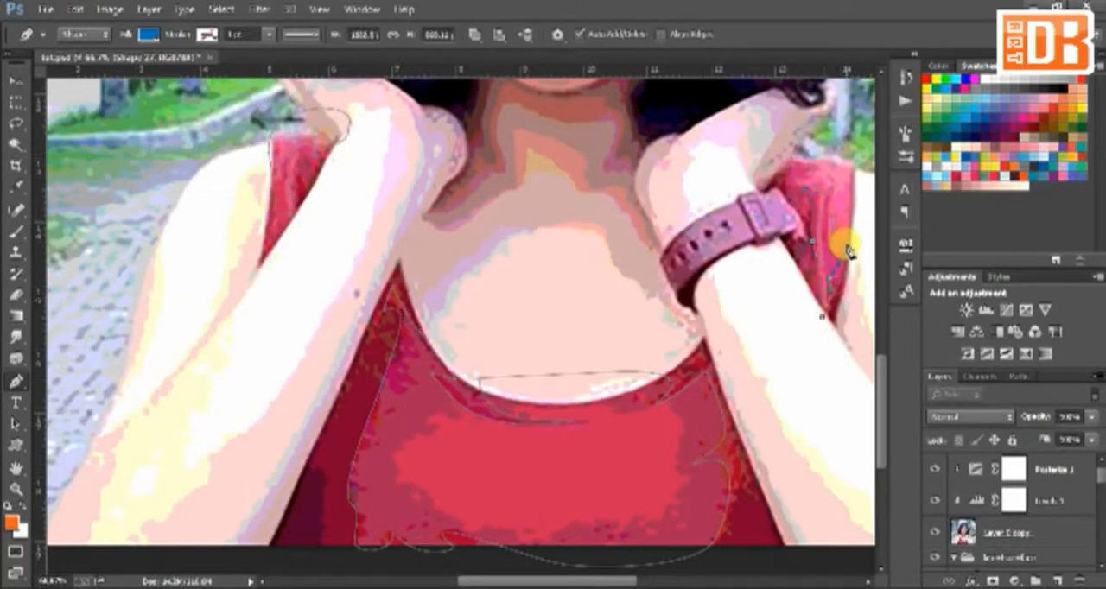
click(853, 162)
Step: Draw a closed highlight shape around the bright central area of the shirt below the neckline
click(449, 407)
click(396, 463)
drag(472, 529, 523, 540)
click(578, 528)
drag(623, 522, 653, 525)
click(682, 496)
click(676, 443)
drag(669, 405, 638, 399)
click(623, 413)
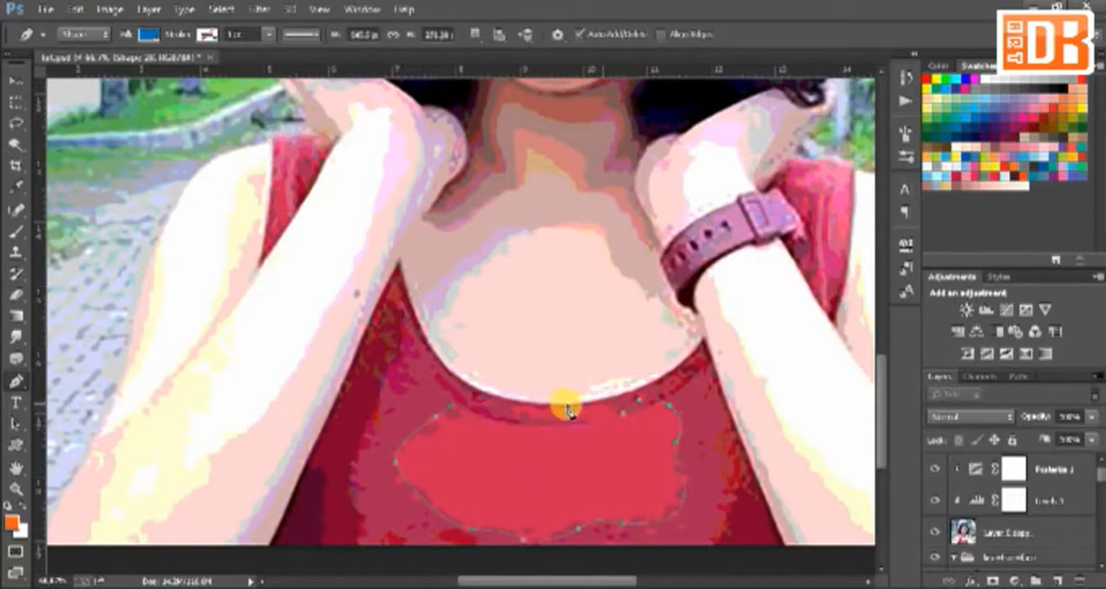
click(590, 421)
click(522, 418)
drag(450, 406, 444, 407)
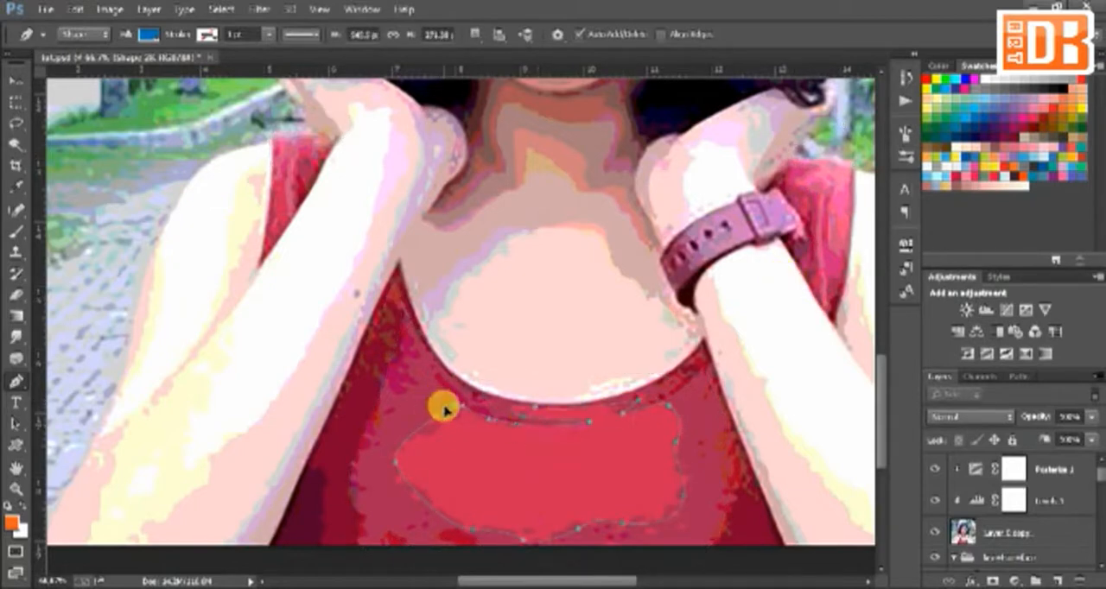
Step: Clip the three shirt shading shapes to Shape 18 and recolour the shirt layers in graded blues, lighter toward the centre
right_click(1007, 555)
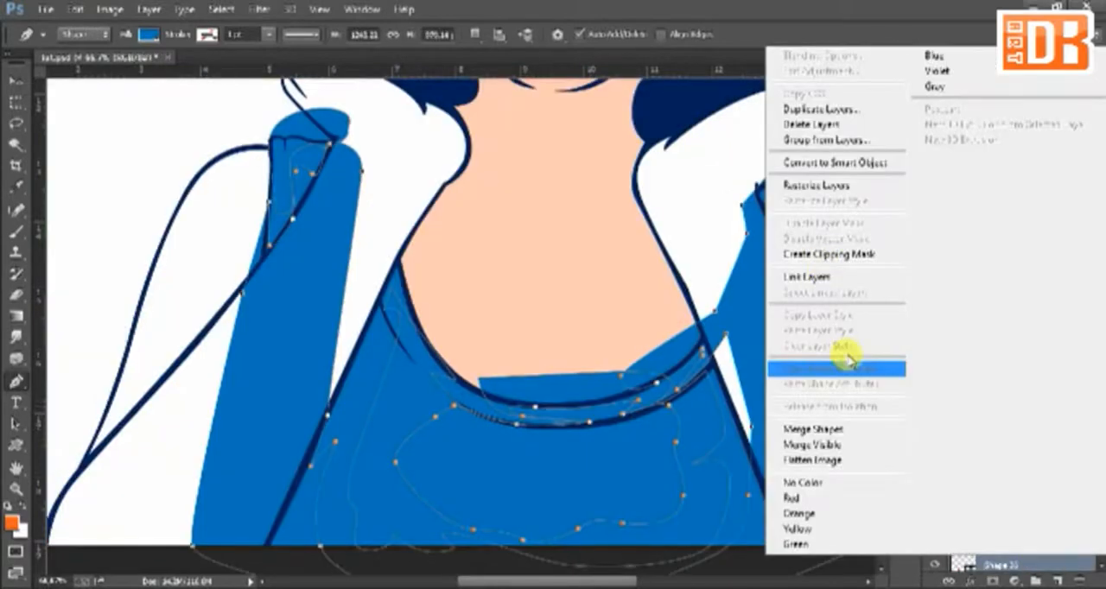
click(827, 260)
scroll(994, 510, down, 5)
double_click(976, 475)
mouse_move(864, 478)
mouse_down()
mouse_move(864, 490)
mouse_move(870, 442)
mouse_up()
click(1001, 342)
click(978, 508)
double_click(978, 509)
key(Return)
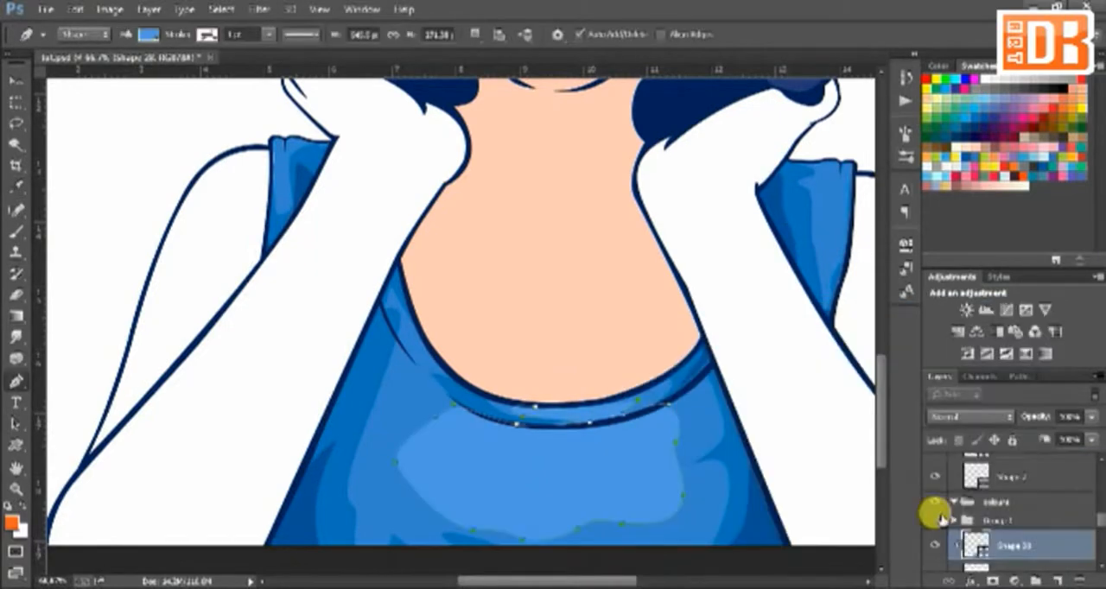
Step: Show the arm layers in Group 1 and examine the skin and shirt shading around the left-hand shoulder
click(934, 518)
click(971, 522)
key(ctrl+minus)
key(ctrl+minus)
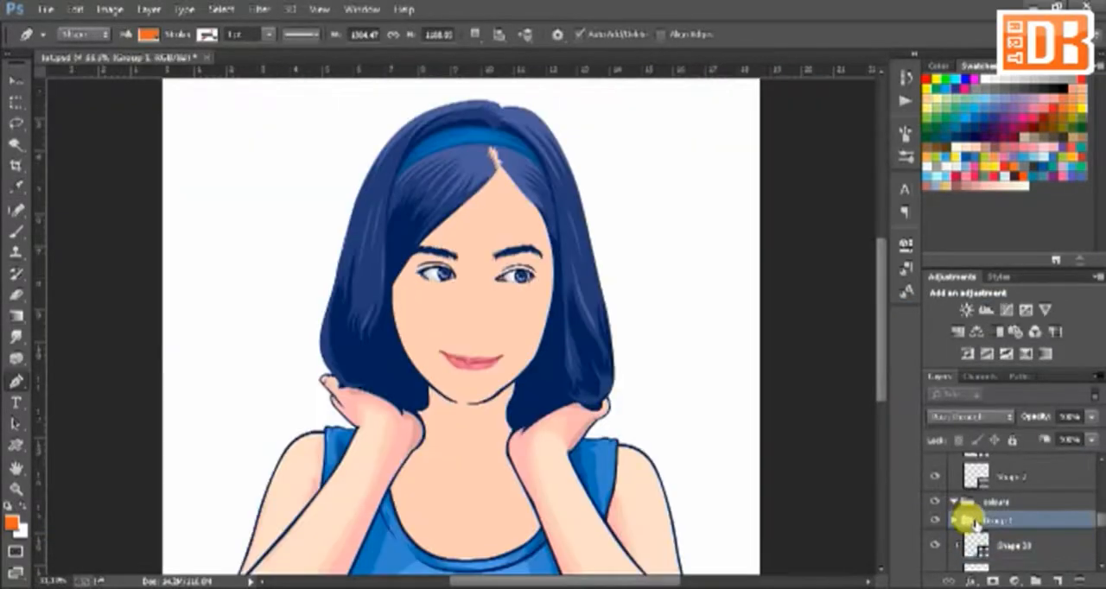
key(ctrl+plus)
key(ctrl+plus)
key(ctrl+plus)
drag(471, 498, 584, 215)
ctrl+click(586, 192)
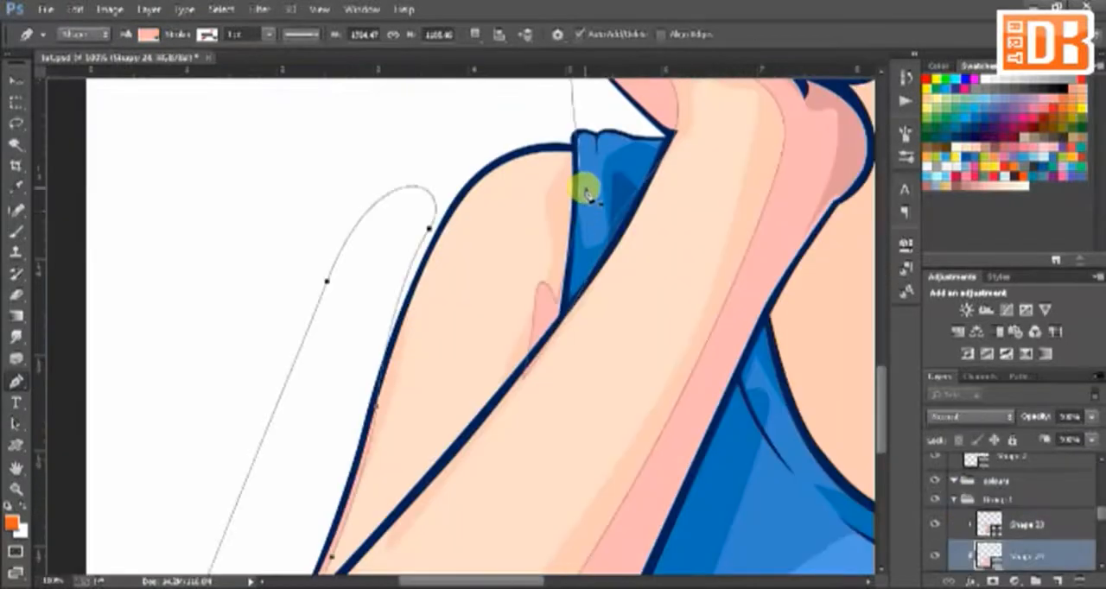
key(ctrl+z)
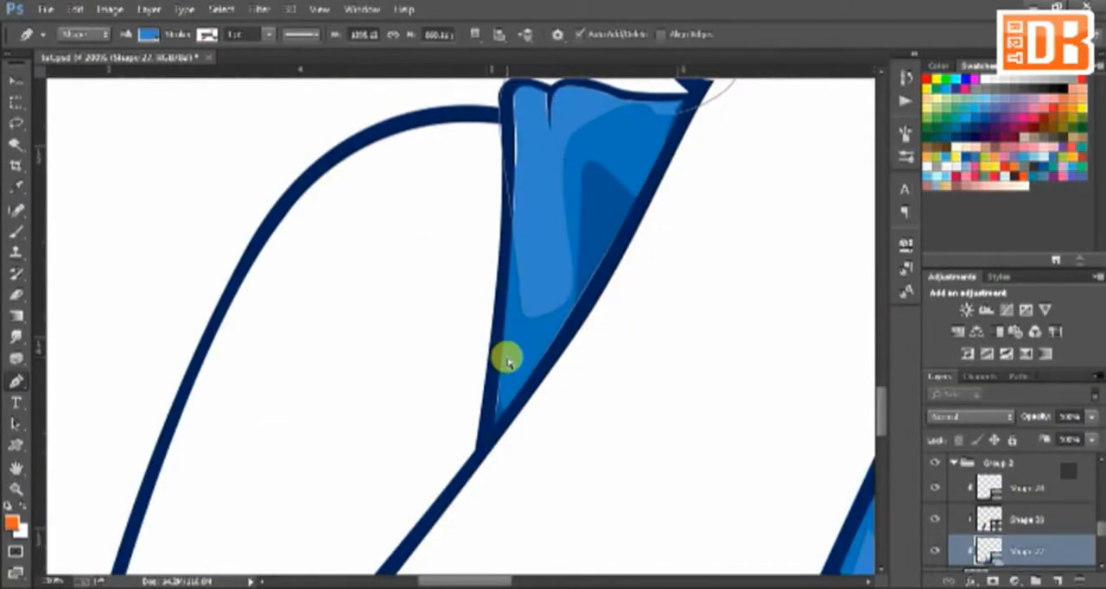
Step: Draw a closed inner highlight shape in the centre of the shirt below the neckline and recolour it a light blue
ctrl+click(495, 417)
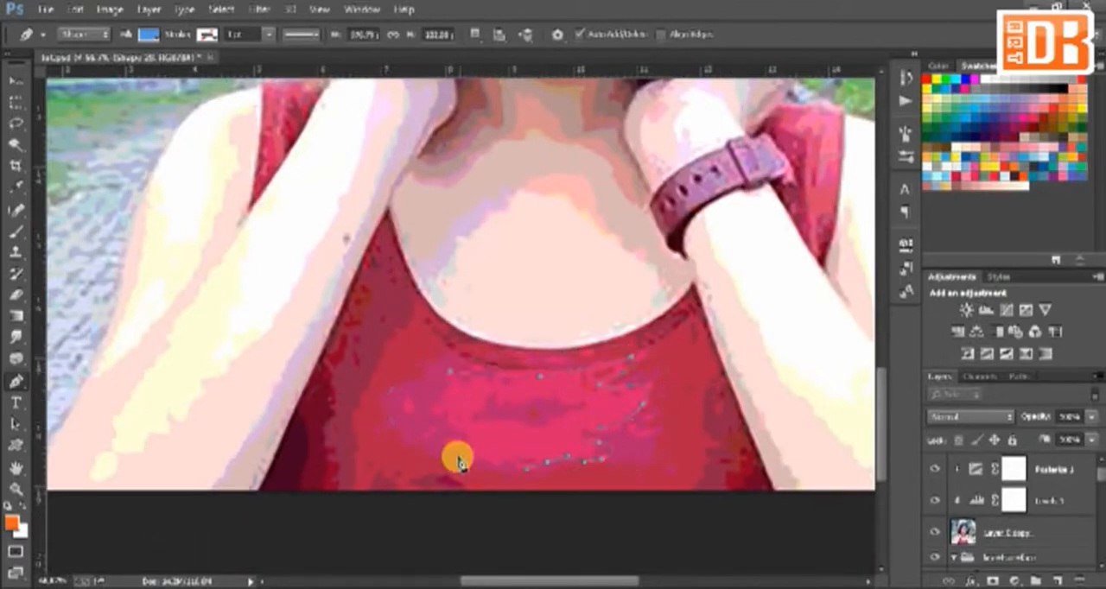
click(464, 462)
click(455, 441)
click(457, 424)
click(415, 426)
drag(431, 398, 431, 352)
click(450, 372)
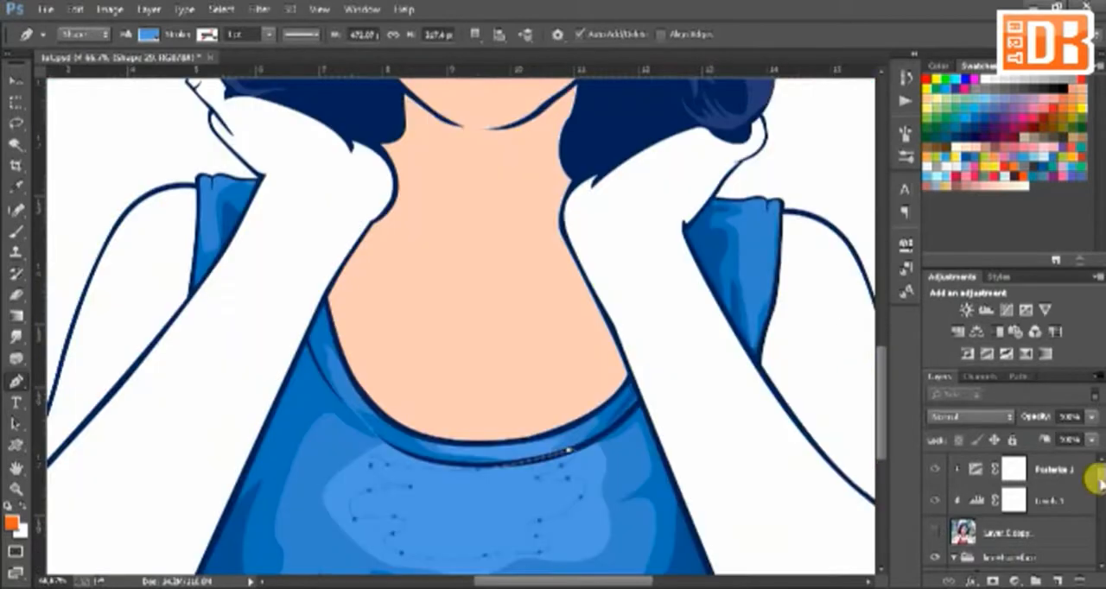
double_click(974, 467)
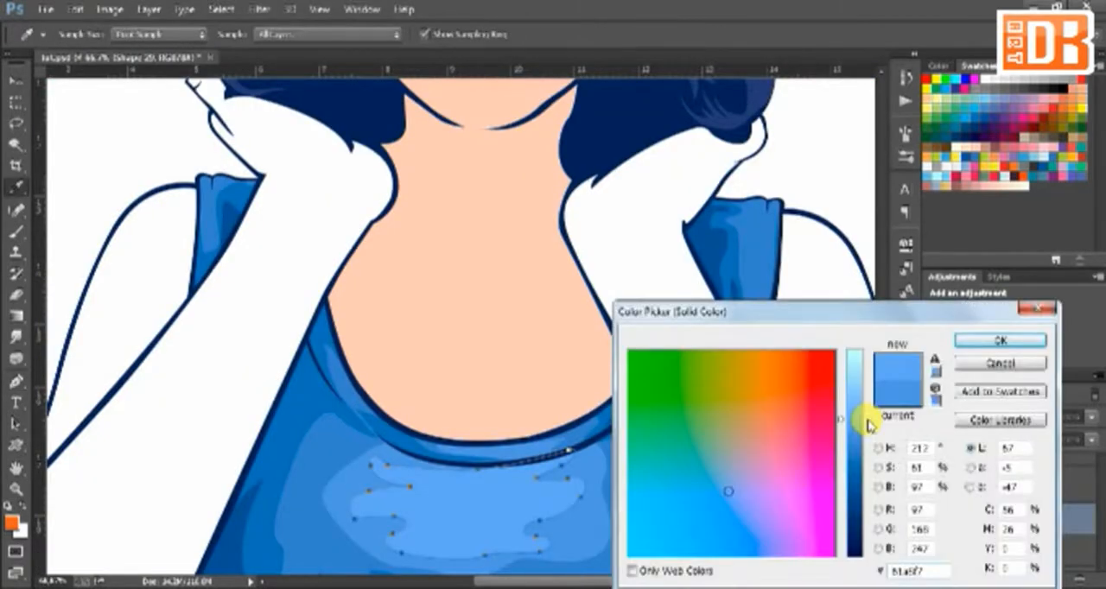
drag(869, 424, 873, 436)
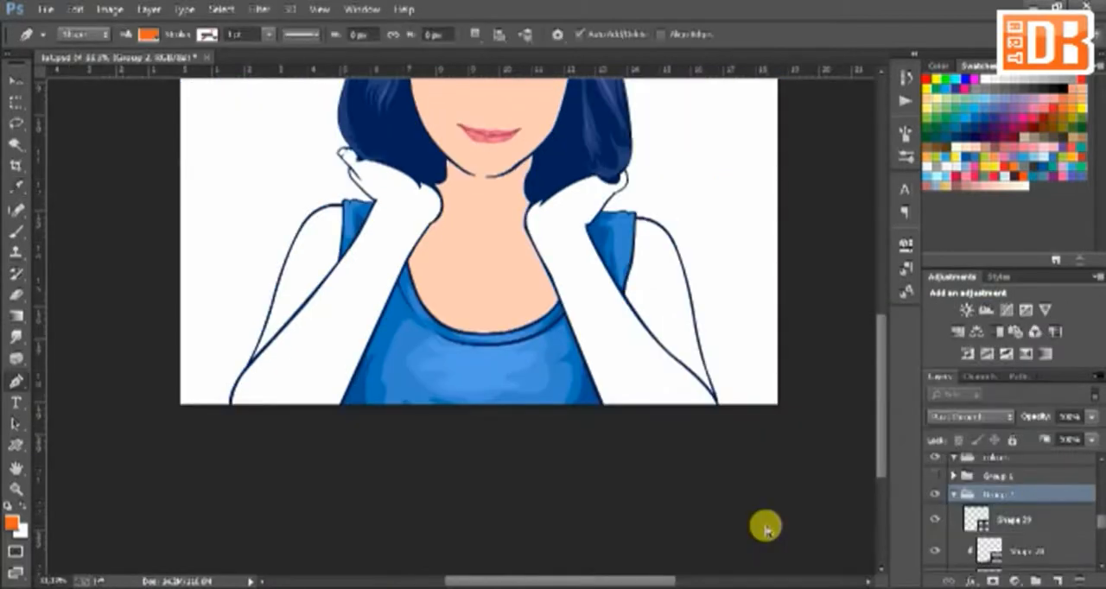
Step: Add a highlight section on the right-hand shoulder strap to Shape 29 and clip the shape to the shirt layers below
key(ctrl+plus)
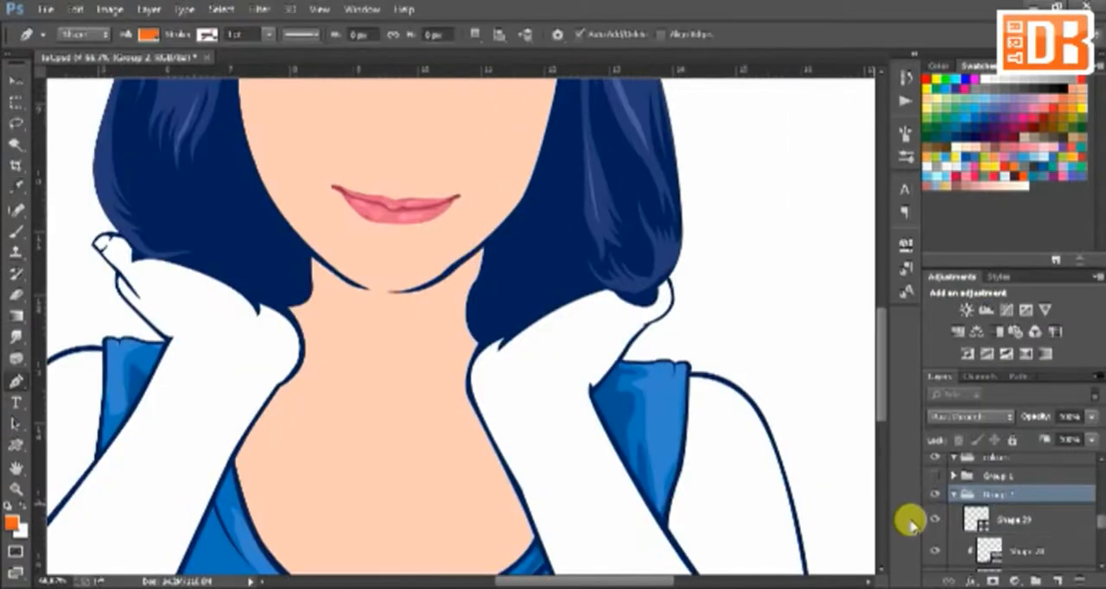
click(977, 519)
drag(670, 447, 676, 443)
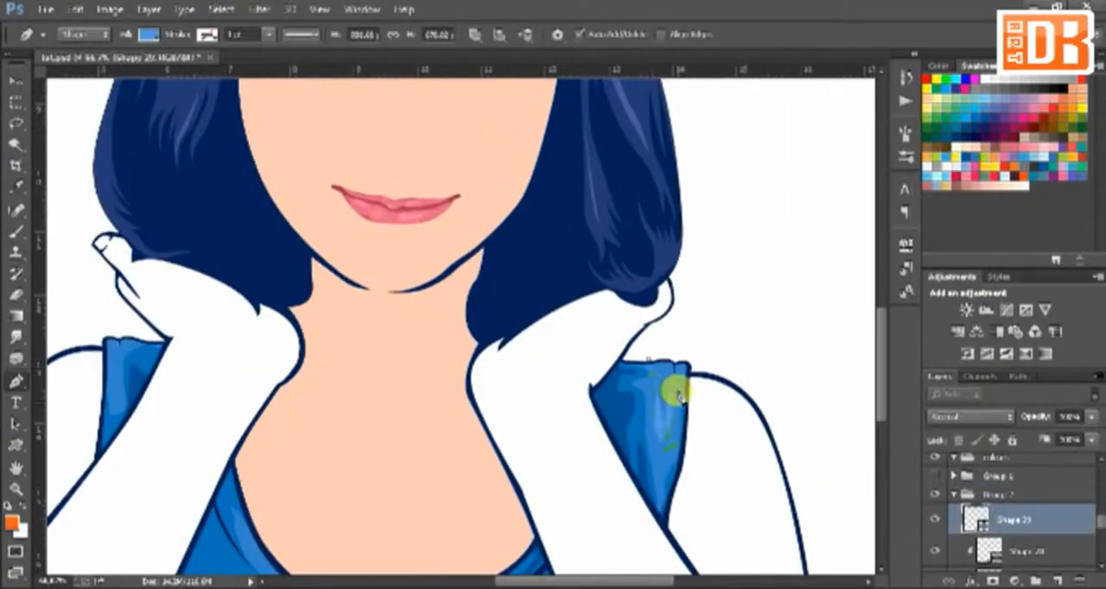
key(ctrl+alt+g)
click(999, 495)
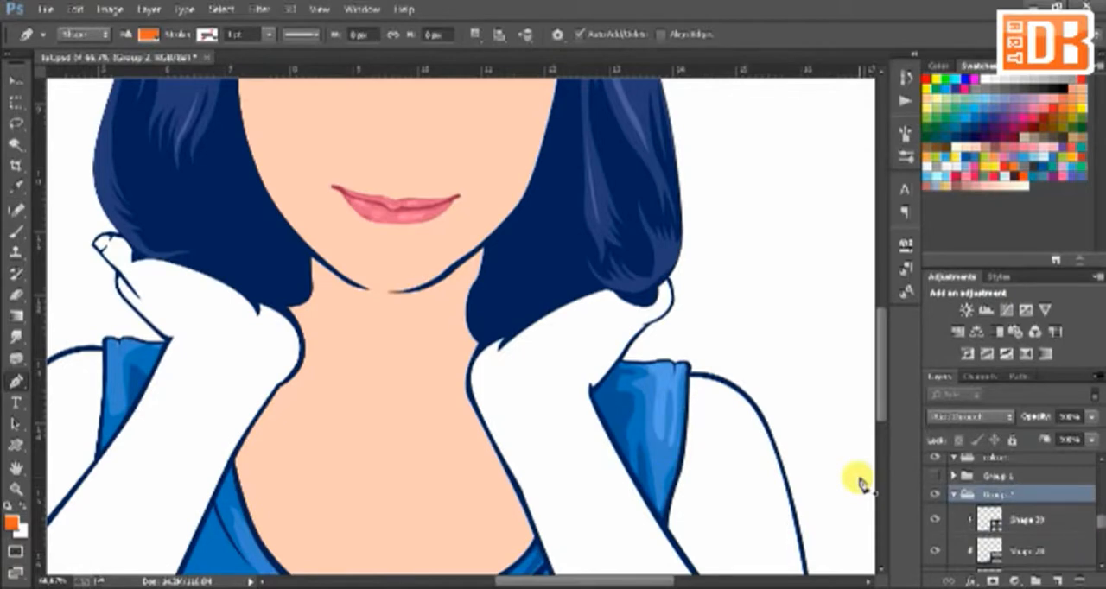
Step: Collapse and hide the shirt group Group 2, and select the face and neck skin layer for the next shading
scroll(860, 482, down, 2)
click(953, 495)
click(935, 494)
click(1011, 521)
drag(1100, 544, 1099, 540)
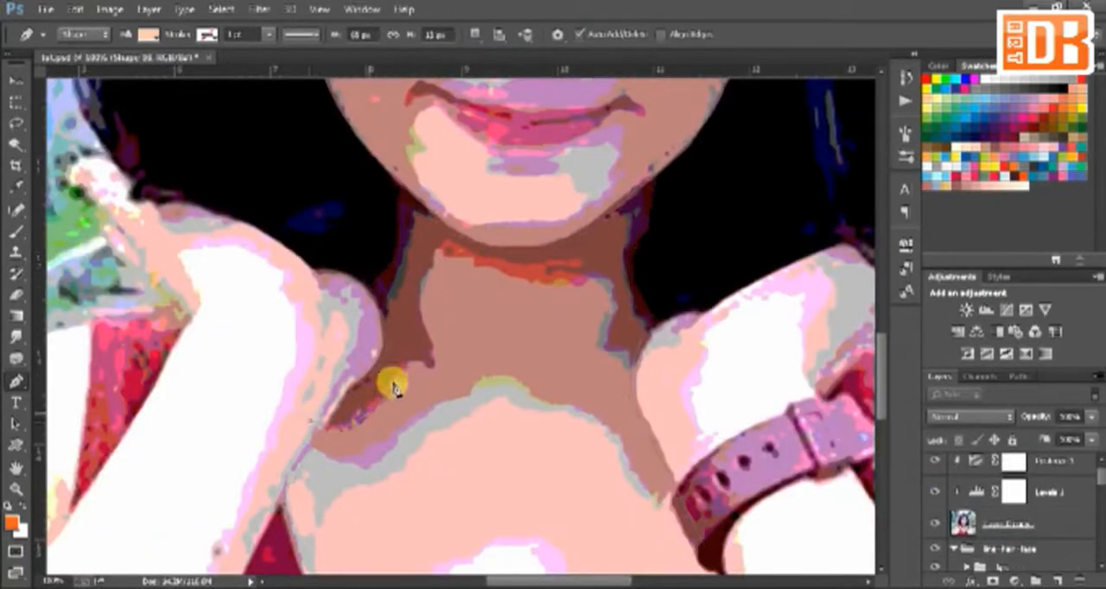
Step: Trace the inner edge of the dark neck shadow from the left-hand collarbone up under the chin to the right-hand side
drag(404, 369, 409, 356)
click(434, 369)
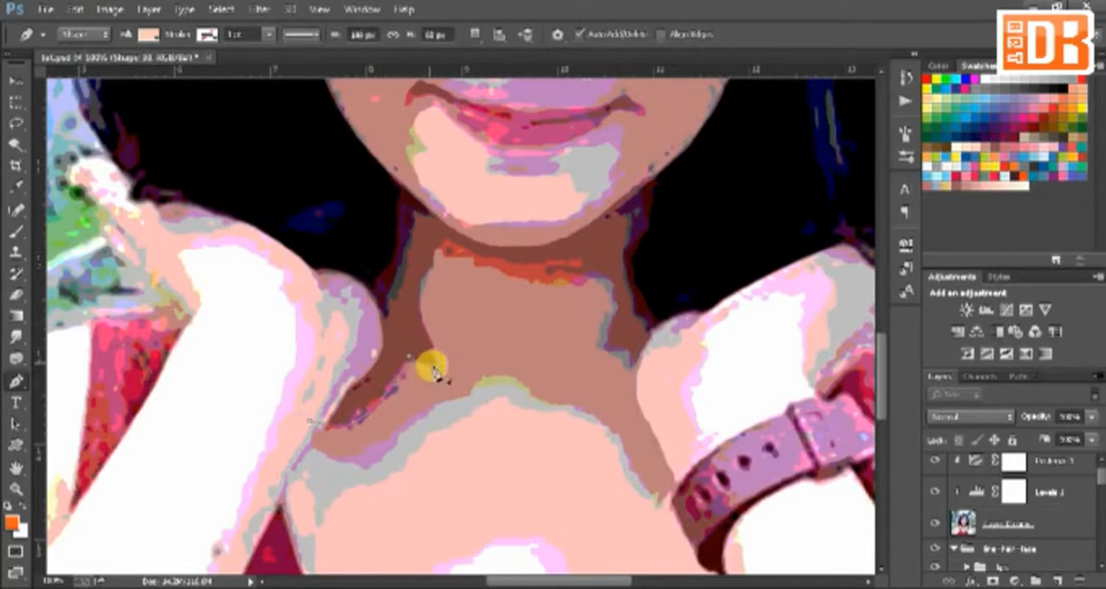
drag(424, 278, 456, 244)
drag(550, 265, 602, 283)
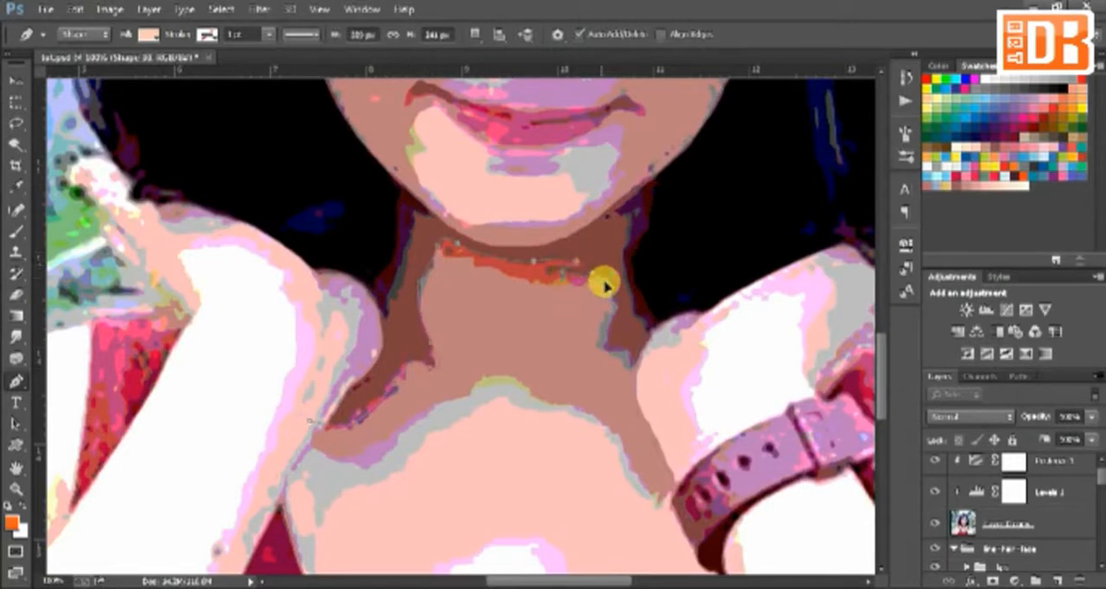
drag(697, 360, 706, 355)
Step: Close the neck shadow shape by following the jawline and chin back across to the starting point at the left-hand collarbone
click(707, 268)
click(715, 166)
click(678, 156)
click(590, 225)
click(504, 247)
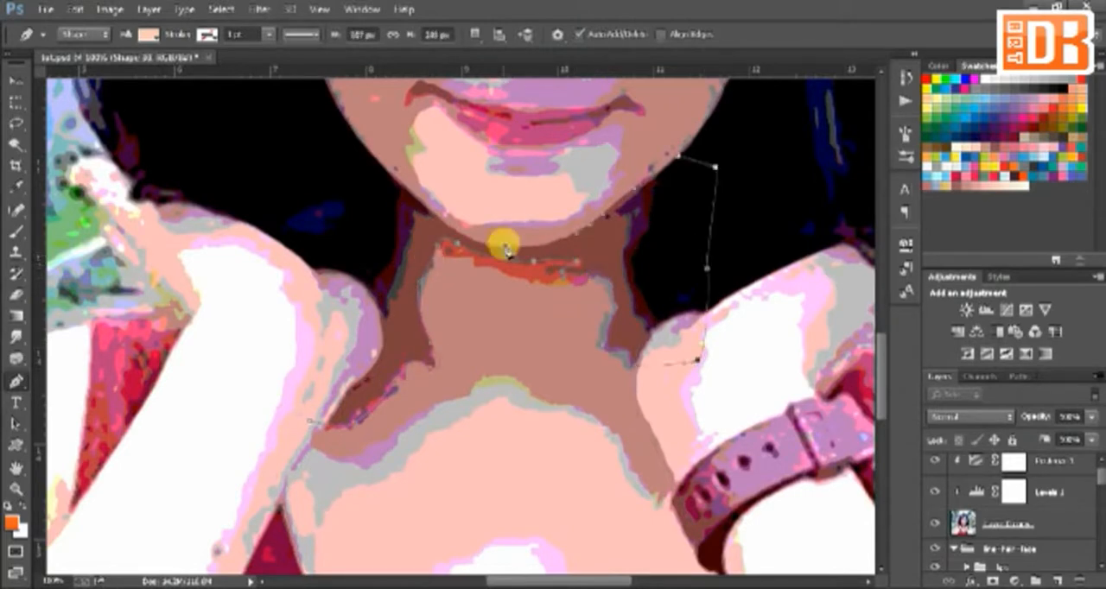
click(429, 210)
click(350, 137)
click(322, 128)
drag(314, 416, 358, 454)
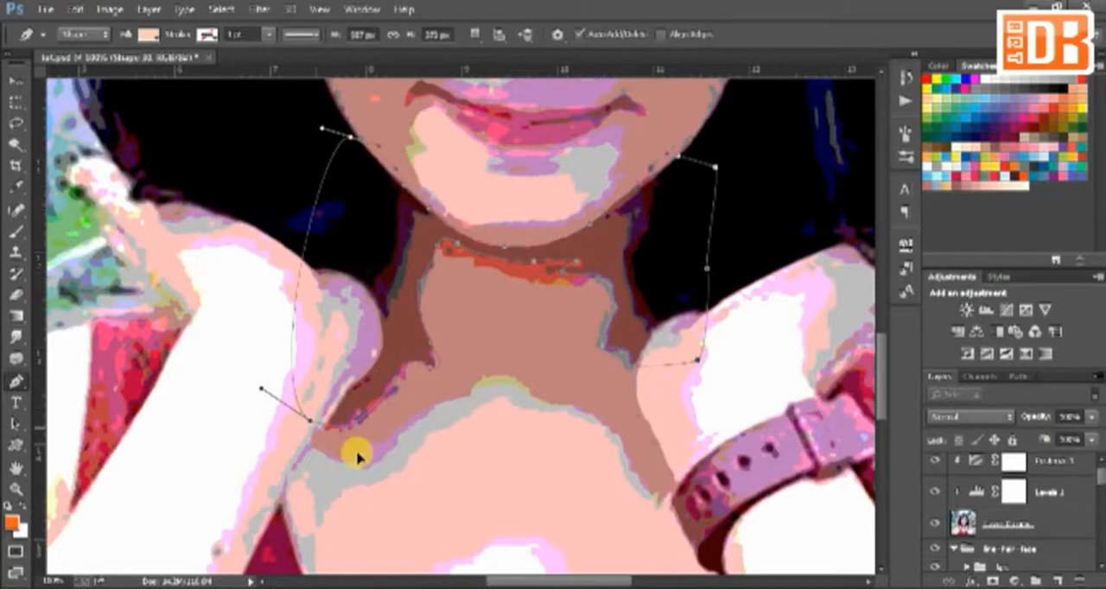
Step: Add the dark line between the lips and at the mouth corners as sections of the neck shadow shape
drag(526, 258, 577, 402)
key(ctrl+plus)
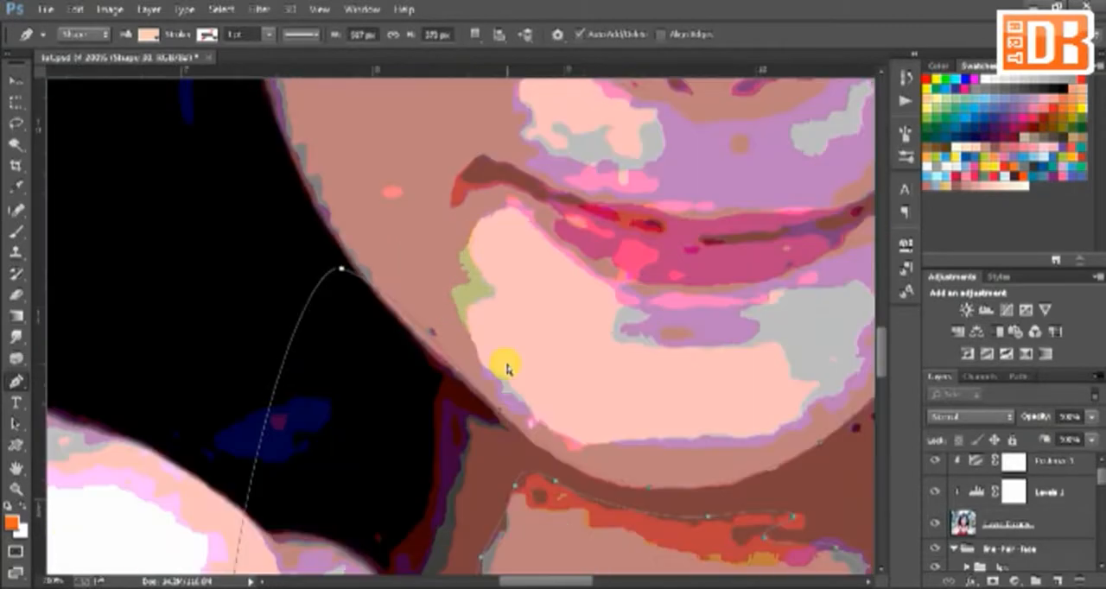
drag(453, 186, 378, 303)
click(378, 302)
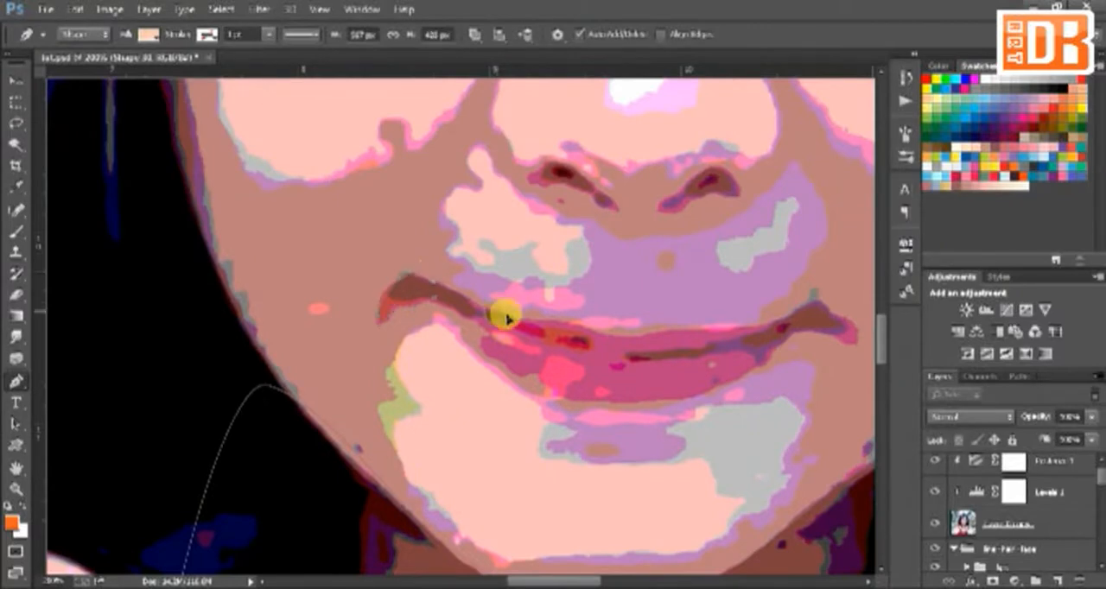
key(ctrl+minus)
key(ctrl+minus)
key(ctrl+minus)
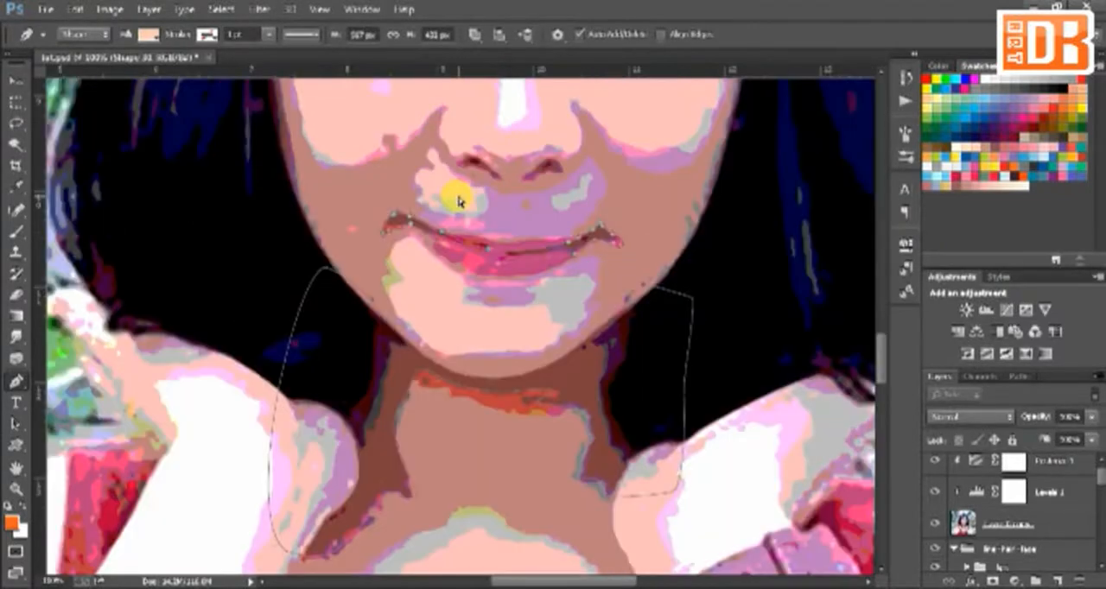
Step: Start a shading shape on a new layer along the upper edge of the light chest area, from left-hand to right-hand side
click(475, 35)
click(516, 54)
click(324, 521)
click(352, 502)
click(381, 519)
click(411, 492)
click(440, 467)
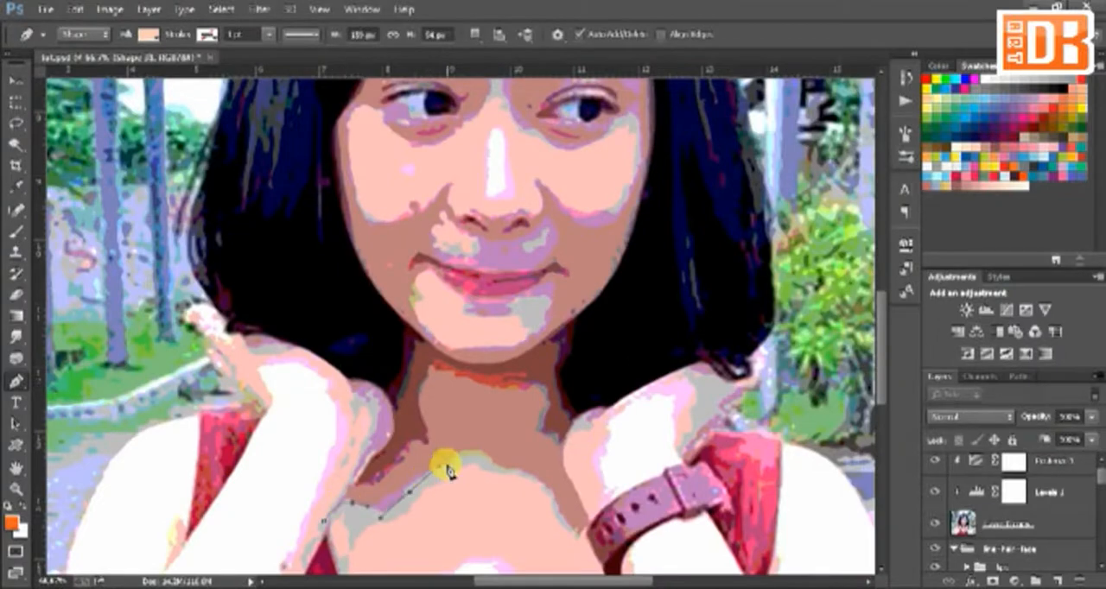
click(488, 456)
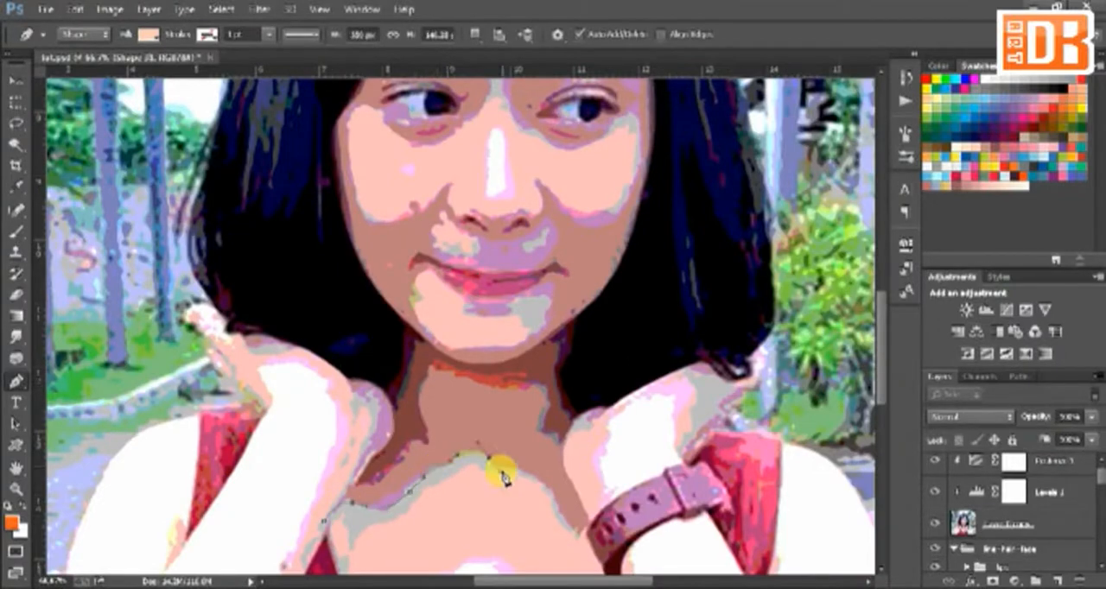
click(548, 490)
click(600, 553)
Step: Continue the shading outline up through the right-hand hair, down the forehead's shaded edge and over the right-hand eyebrow
click(646, 418)
drag(657, 160, 602, 290)
drag(629, 303, 636, 209)
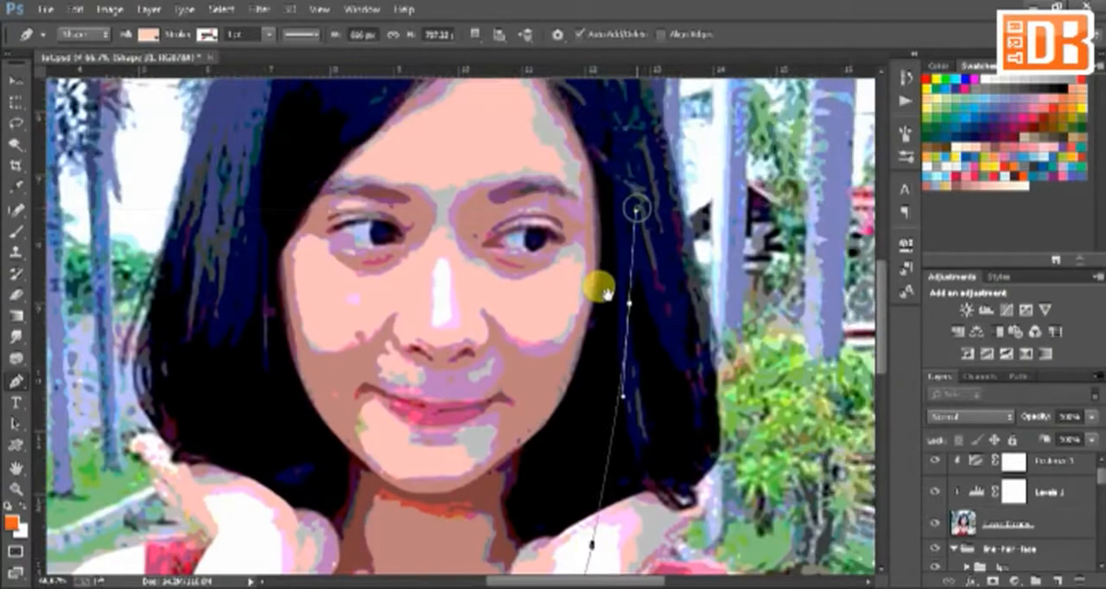
drag(605, 294, 572, 385)
click(509, 125)
click(468, 97)
click(484, 154)
click(529, 223)
click(546, 279)
click(463, 271)
click(424, 285)
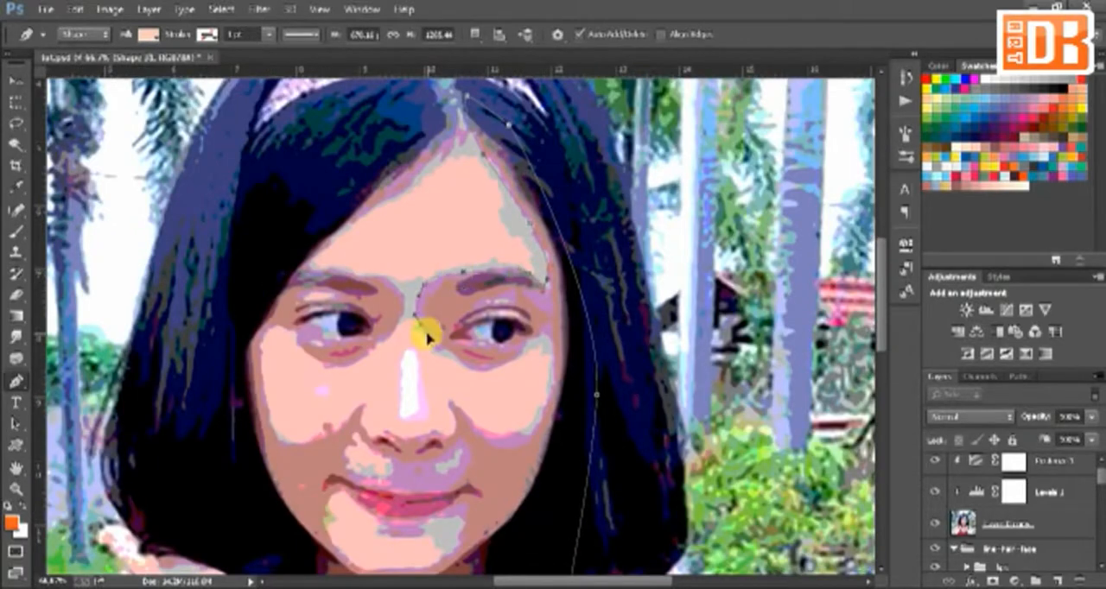
Step: Continue the shading outline beneath the right-hand eye, around the light cheek area and along the underside of the nose
click(428, 337)
click(482, 372)
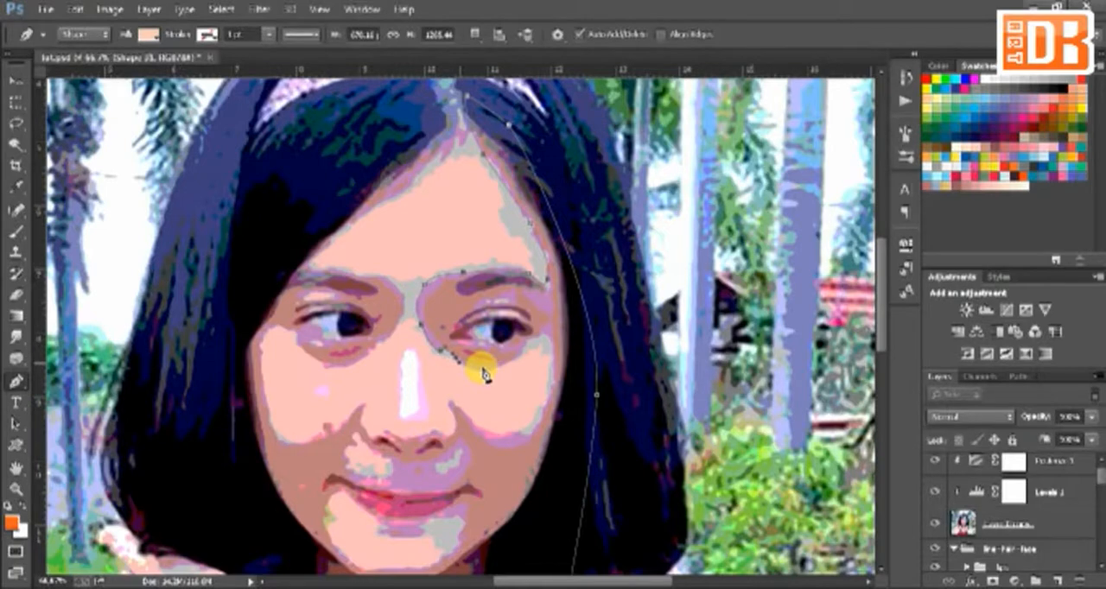
scroll(482, 373, up, 2)
click(568, 200)
click(677, 149)
click(775, 233)
click(558, 377)
click(467, 295)
click(467, 325)
drag(426, 382, 419, 373)
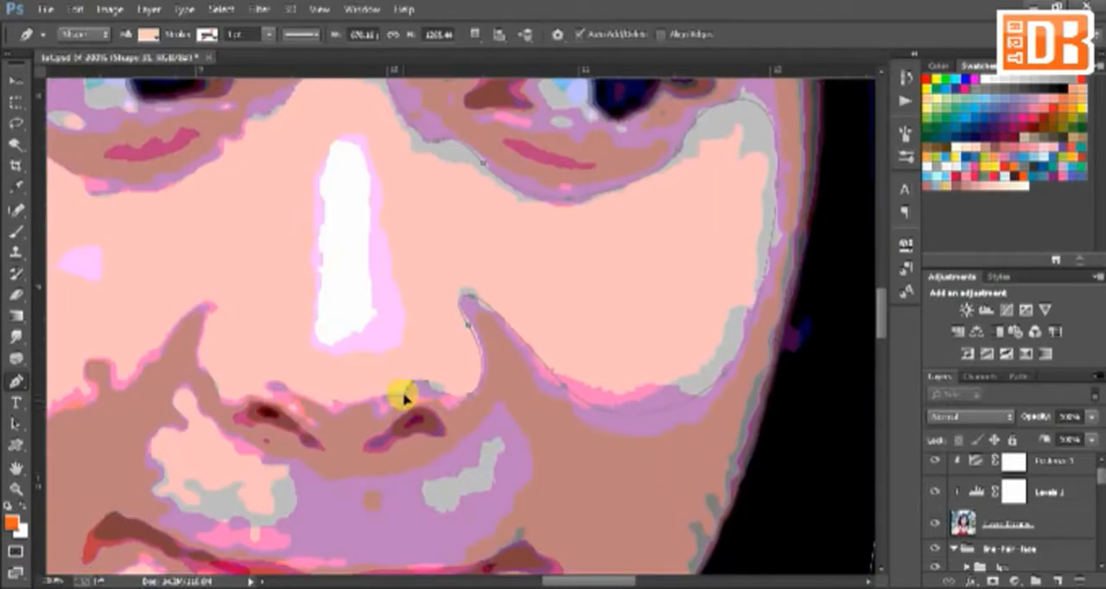
click(269, 382)
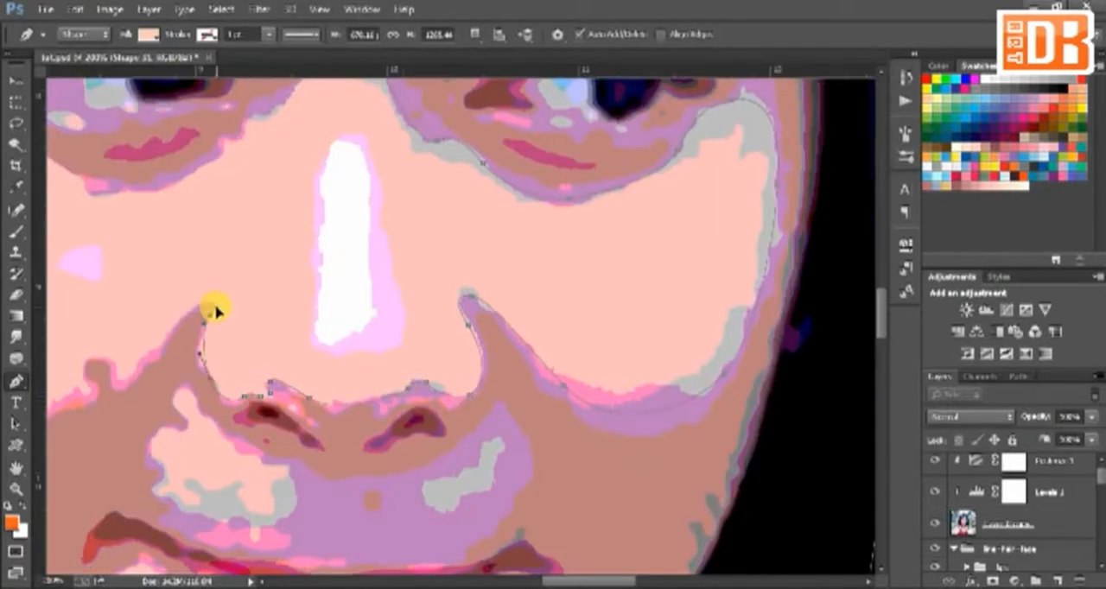
Step: Trace the shading outline around the left-hand cheek, eye and forehead, and close it down through the left-hand hair
key(ctrl+minus)
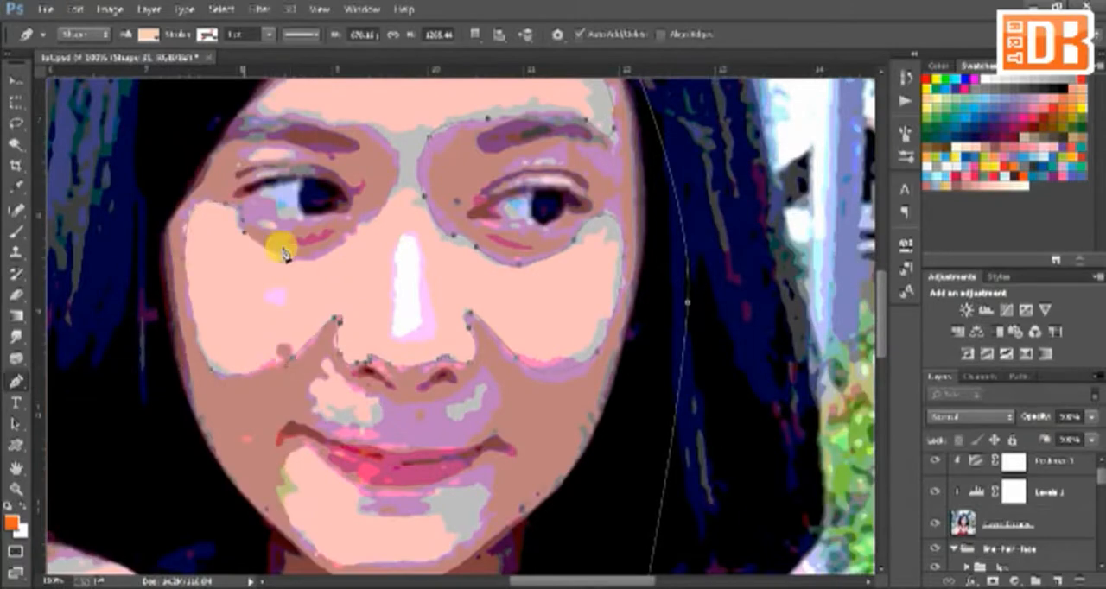
click(291, 258)
click(379, 213)
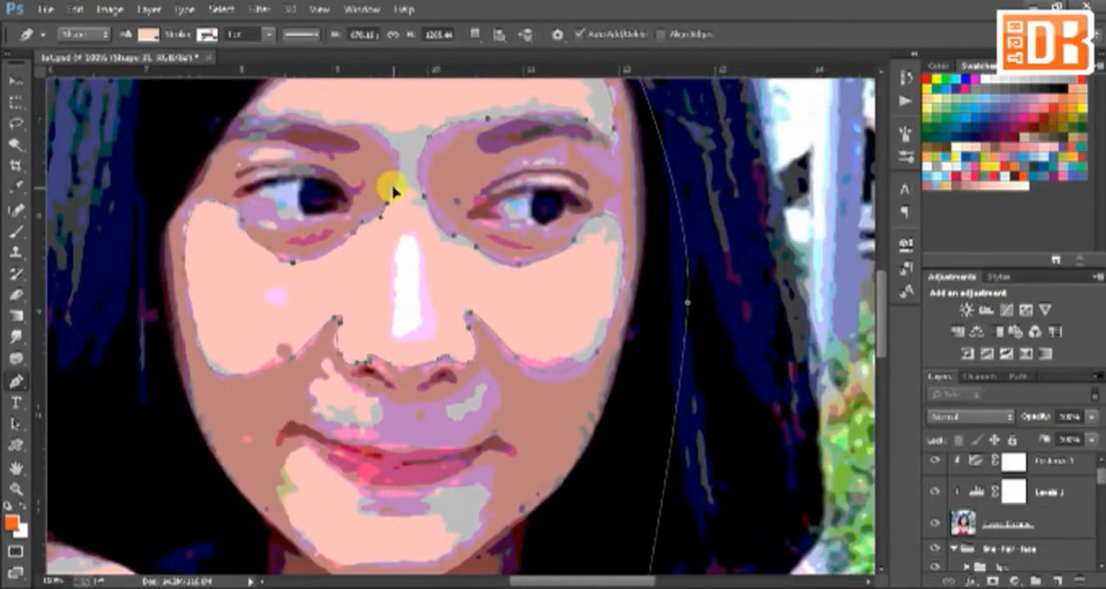
scroll(306, 121, up, 3)
drag(303, 142, 285, 288)
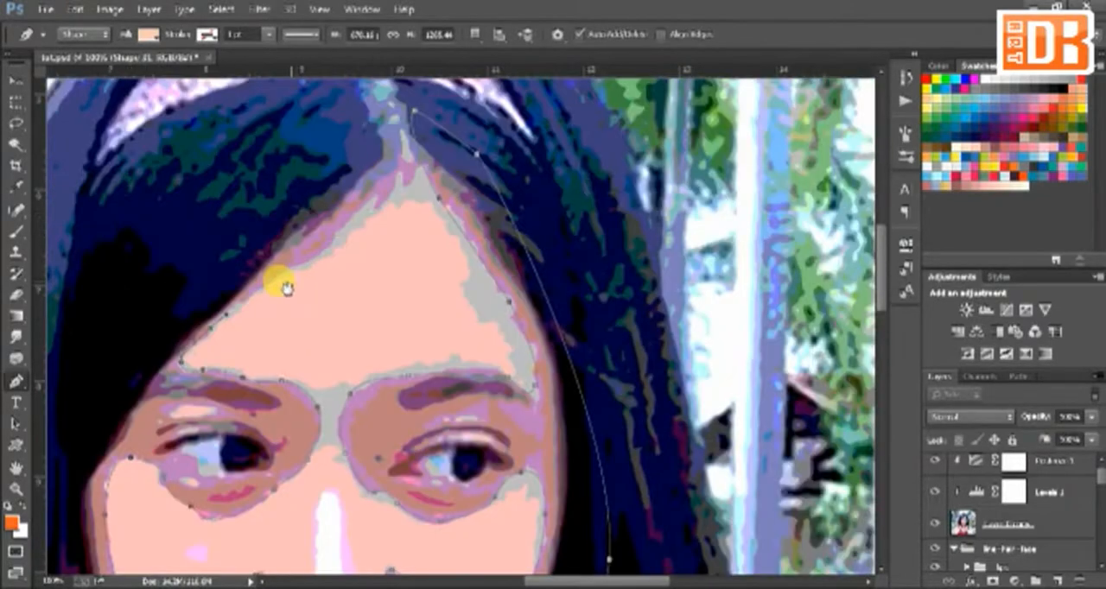
drag(287, 289, 284, 299)
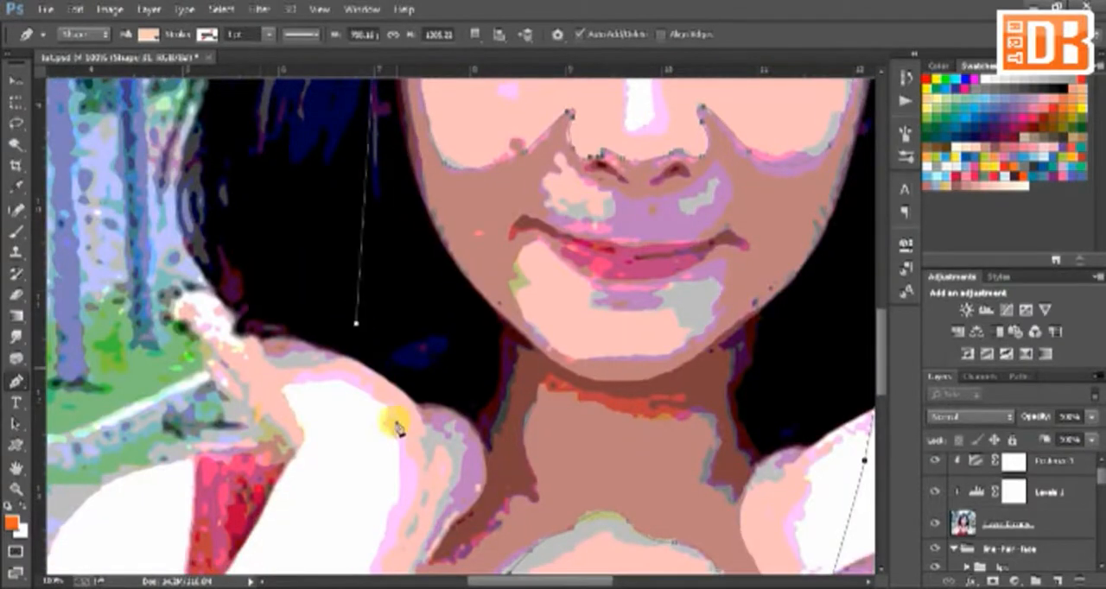
drag(397, 427, 339, 247)
click(322, 442)
key(ctrl+minus)
key(ctrl+minus)
key(ctrl+minus)
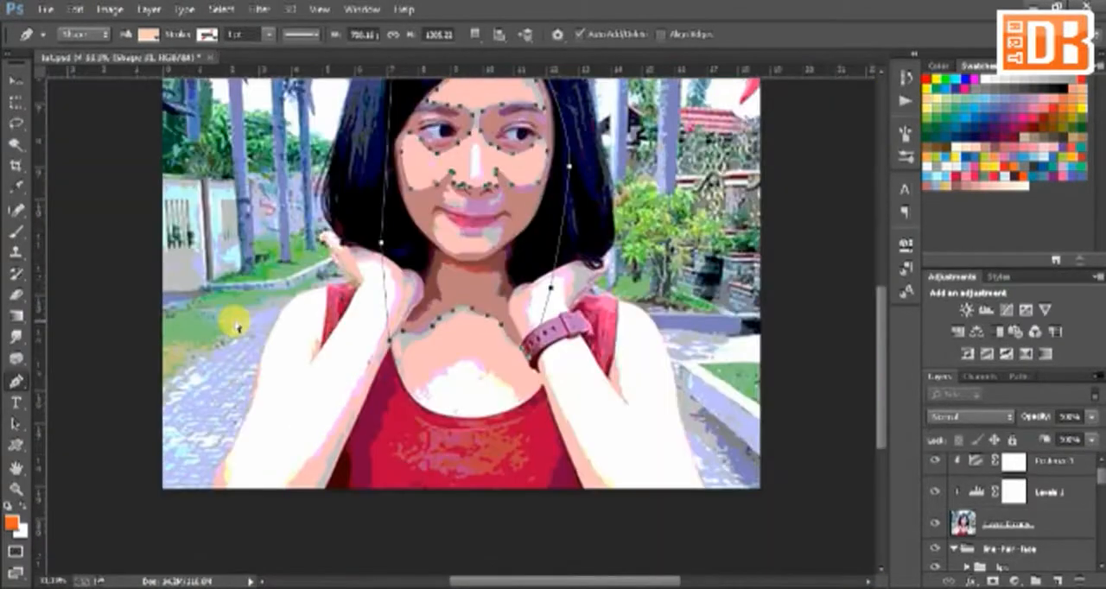
Step: Draw a narrow closed highlight shape down the bridge of the nose
key(ctrl+plus)
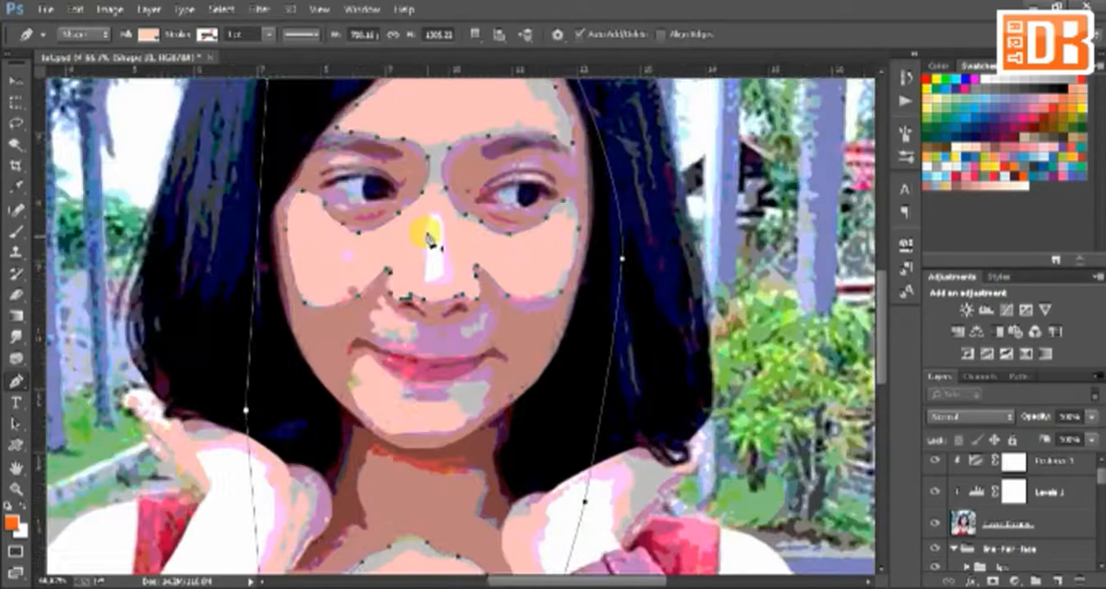
click(432, 267)
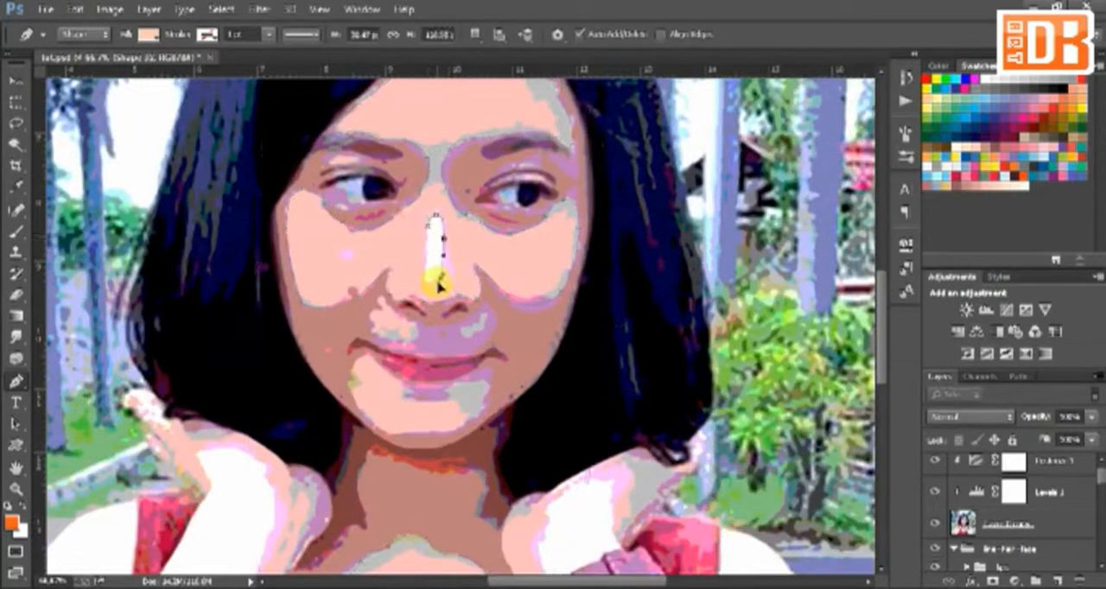
click(432, 234)
click(429, 223)
drag(451, 315, 461, 266)
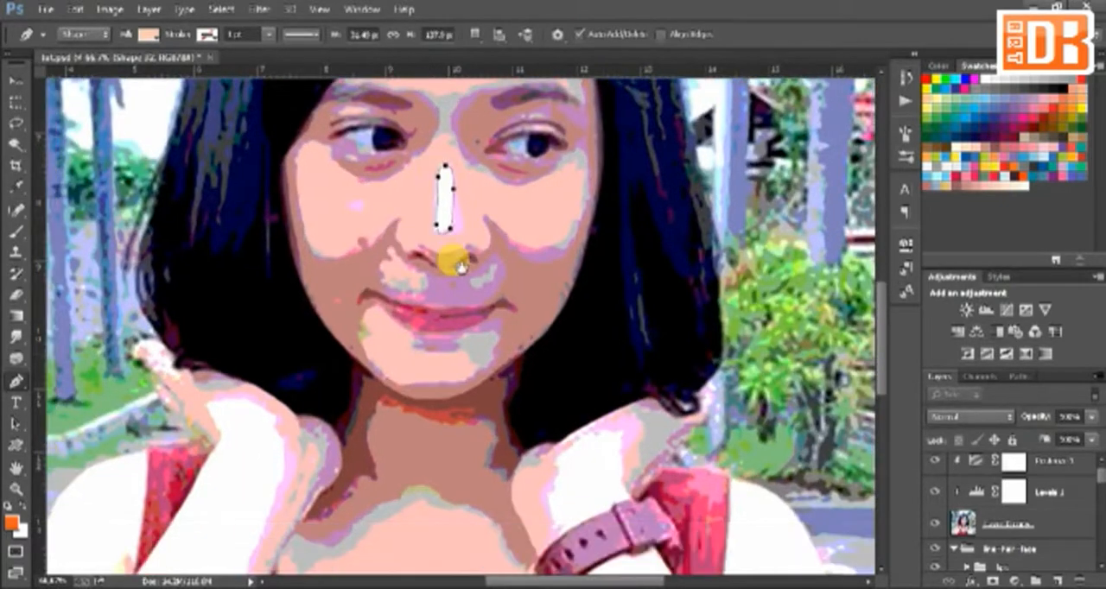
click(475, 35)
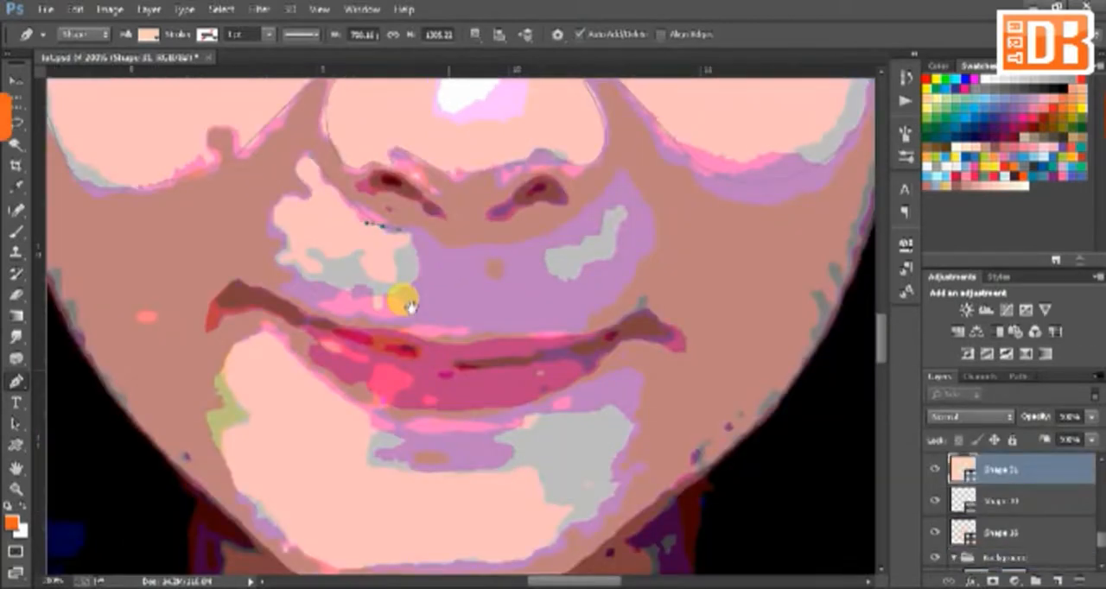
Step: Subtract the two light patches above the upper lip from the Shape 31 face shading
click(383, 227)
drag(380, 296, 346, 300)
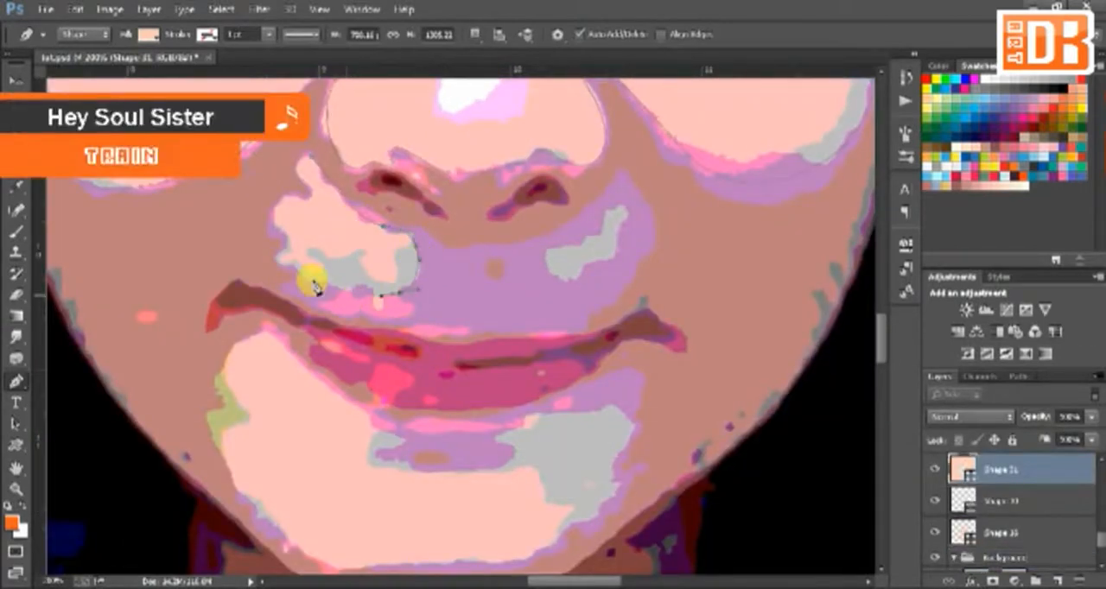
click(311, 159)
click(475, 35)
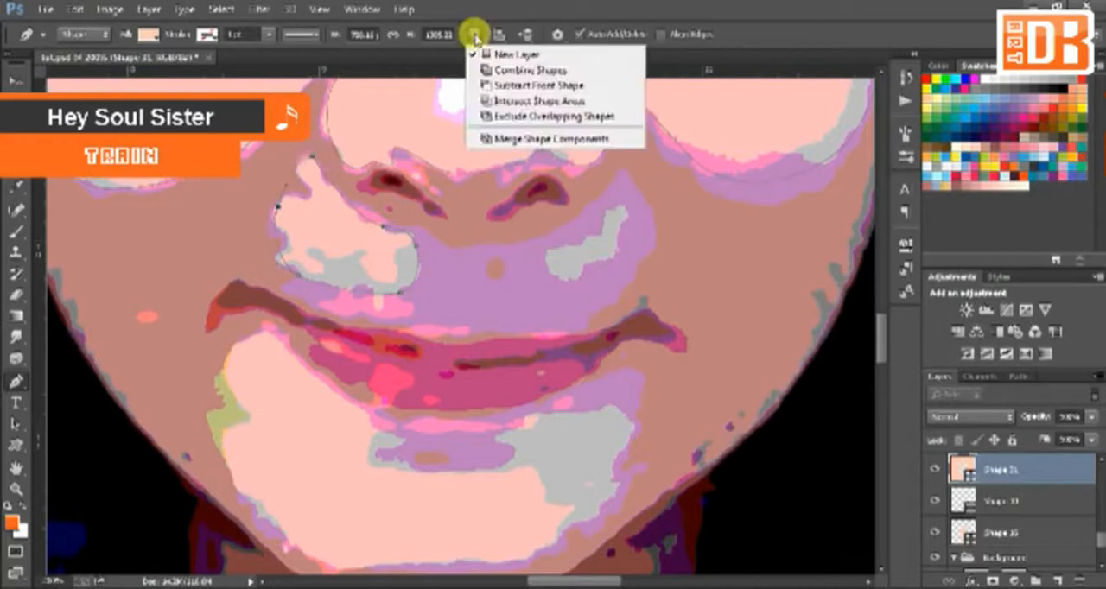
click(495, 85)
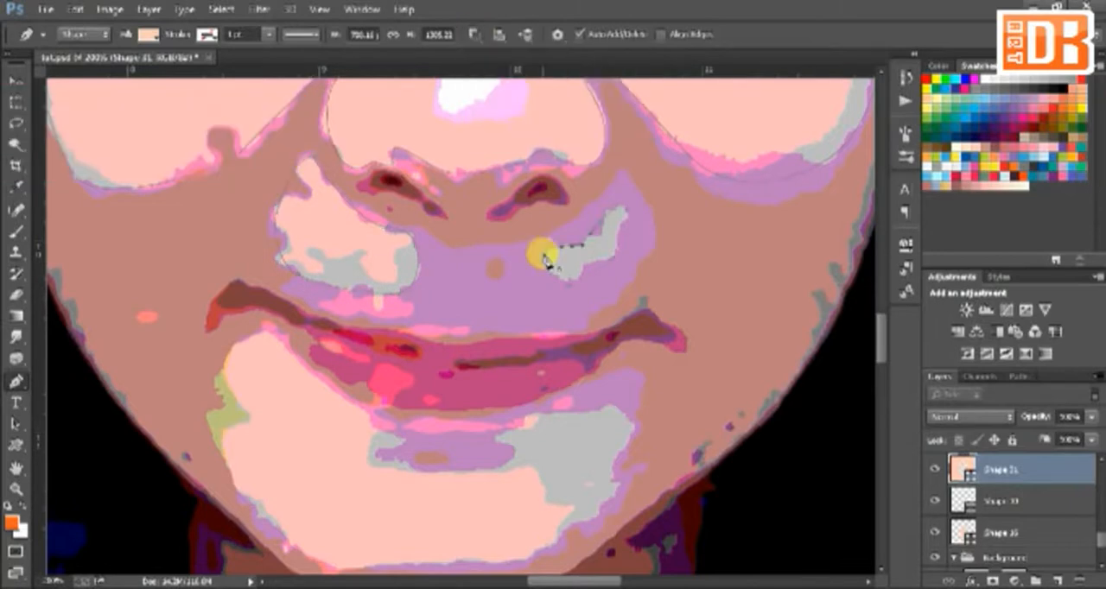
click(545, 257)
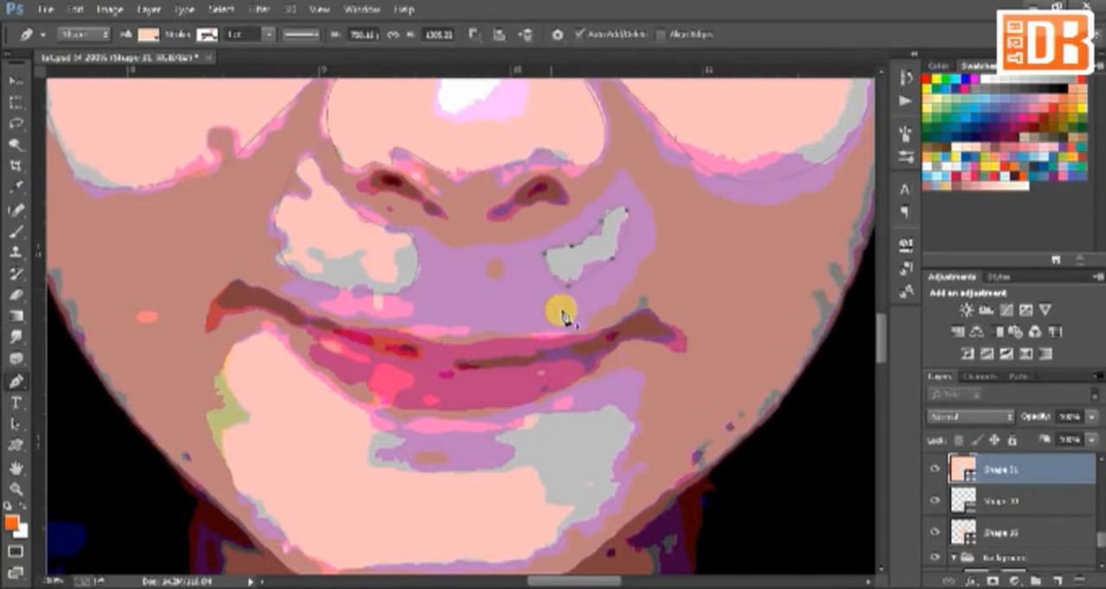
Step: Trace the light chin patch on Shape 31 from below the left-hand mouth corner down around the chin to its right-hand side
key(ctrl+minus)
click(372, 335)
click(352, 349)
drag(346, 382, 349, 392)
drag(385, 438, 401, 450)
click(480, 447)
click(548, 418)
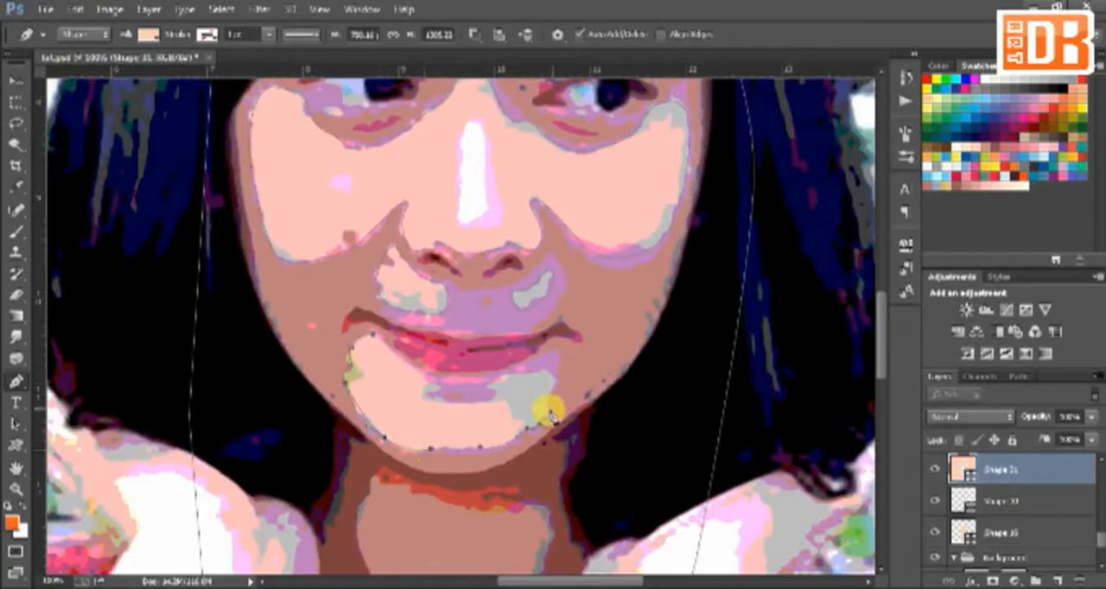
Step: Close the chin patch outline up its right-hand side and back beneath the lower lip, cutting it out of Shape 31
click(545, 352)
click(490, 362)
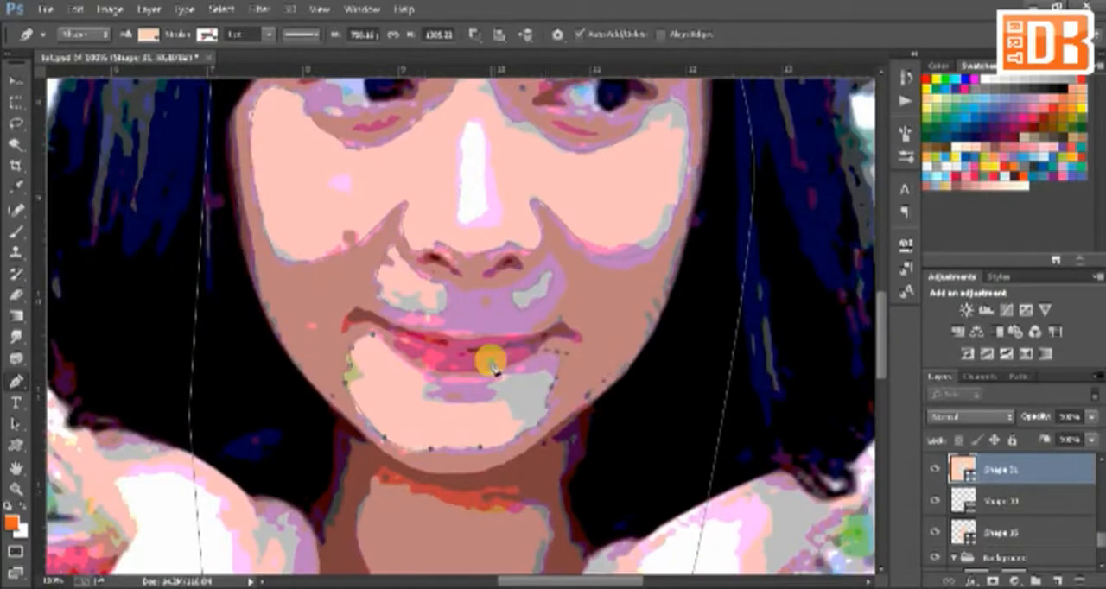
click(542, 375)
click(454, 405)
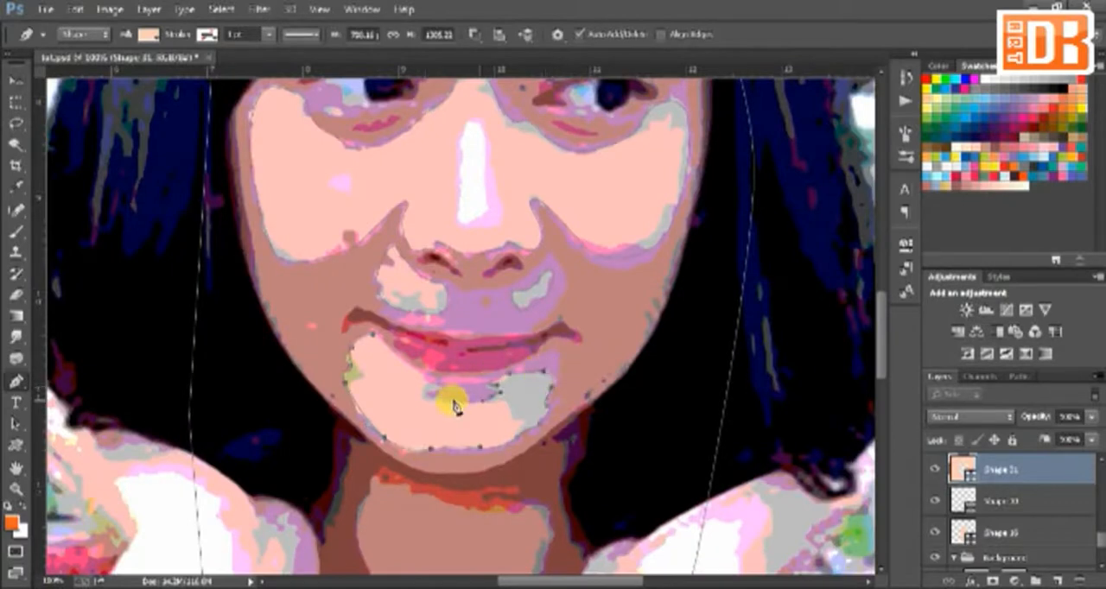
click(425, 373)
click(378, 343)
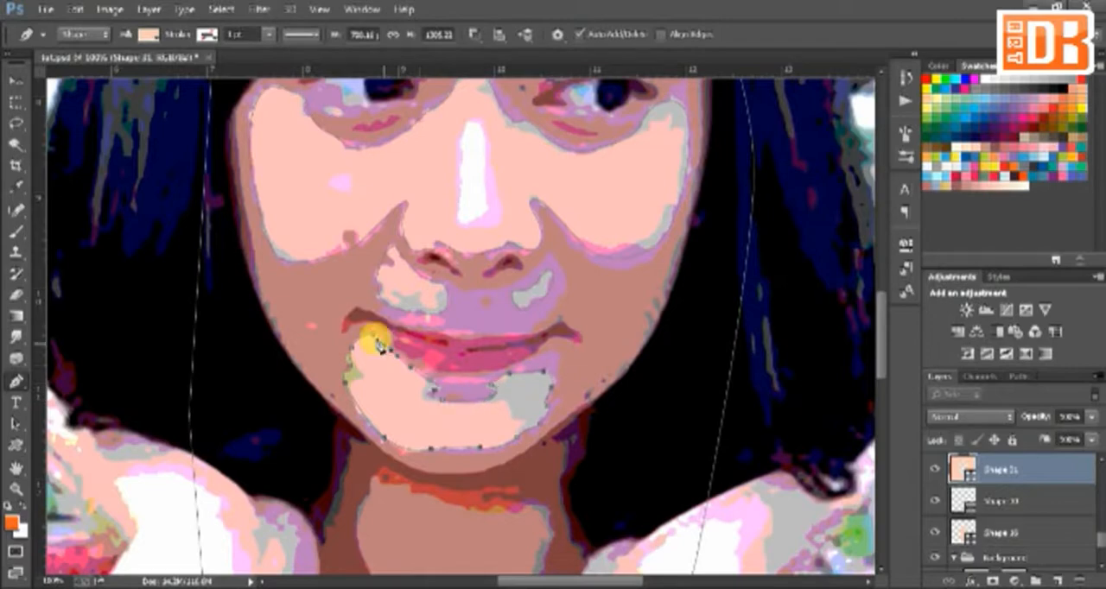
Step: Start a new shading shape from the neckline, along the upper edge of the light chest area and up past the right-hand wrist
drag(378, 343, 409, 236)
key(ctrl+minus)
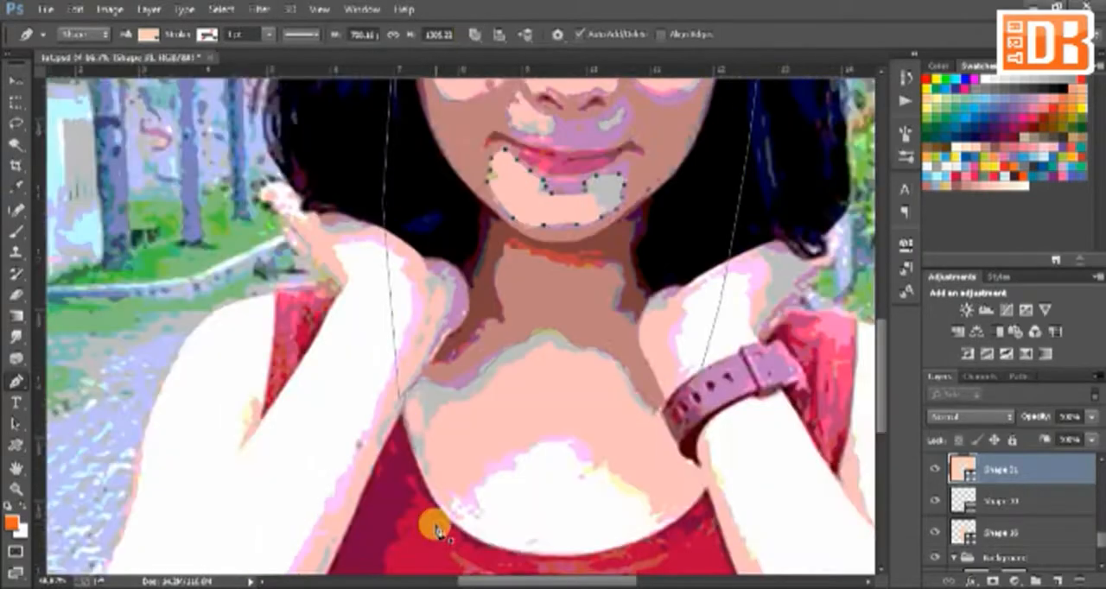
click(437, 526)
drag(429, 423, 438, 413)
drag(482, 391, 495, 378)
drag(540, 350, 566, 346)
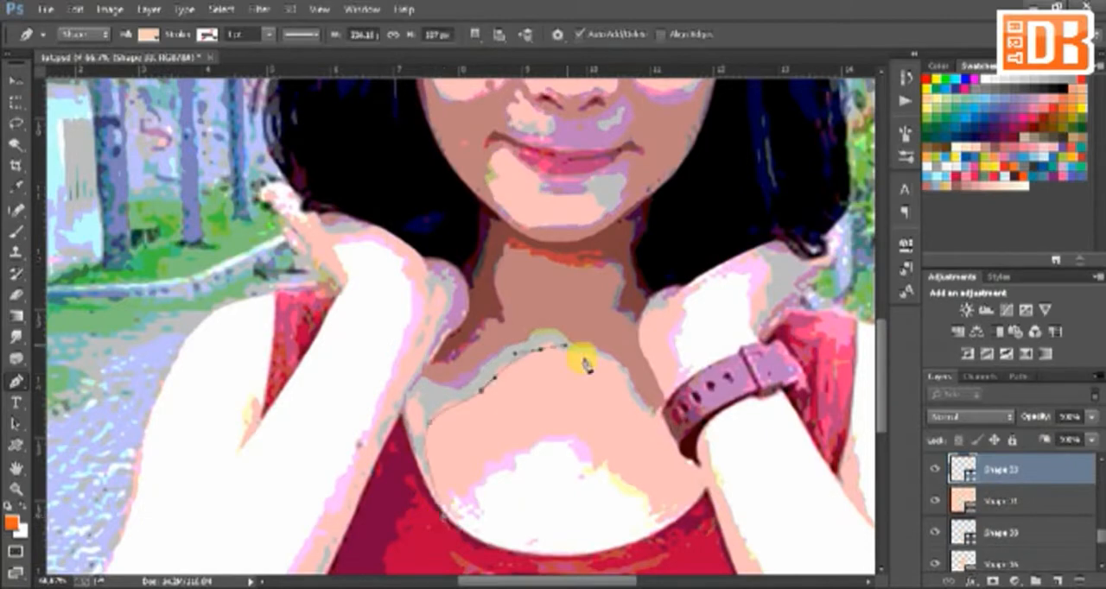
drag(620, 378, 633, 393)
click(664, 423)
drag(679, 381, 676, 364)
drag(675, 302, 650, 393)
drag(640, 370, 640, 353)
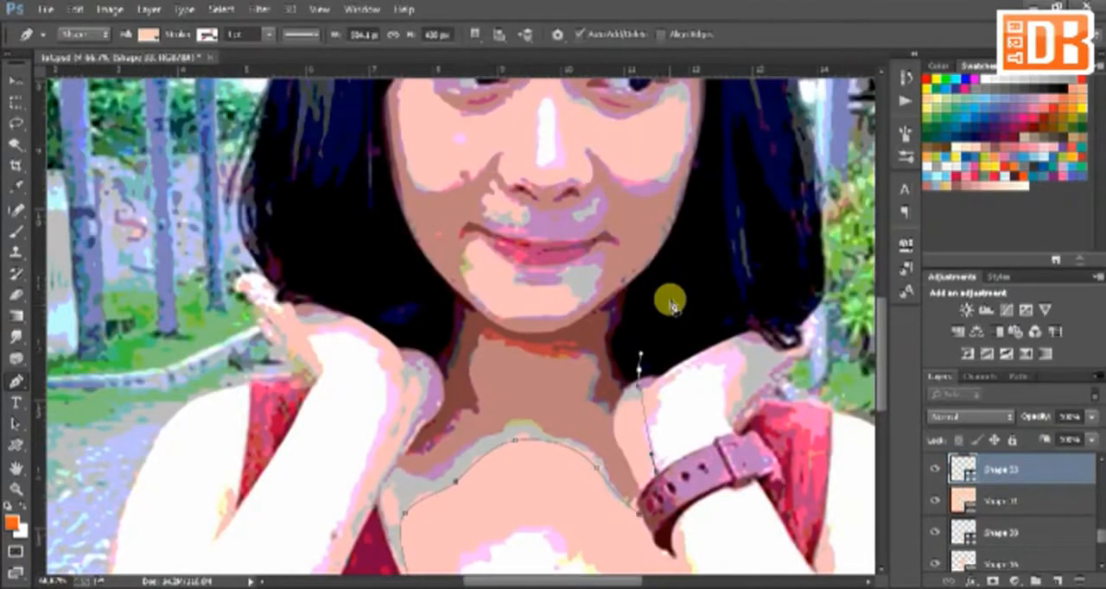
Step: Carry the new shading outline up through the right-hand hair, over the head and down the left-hand hair
scroll(672, 216, up, 5)
drag(673, 131, 743, 371)
drag(631, 209, 553, 210)
drag(493, 380, 485, 392)
drag(449, 484, 443, 207)
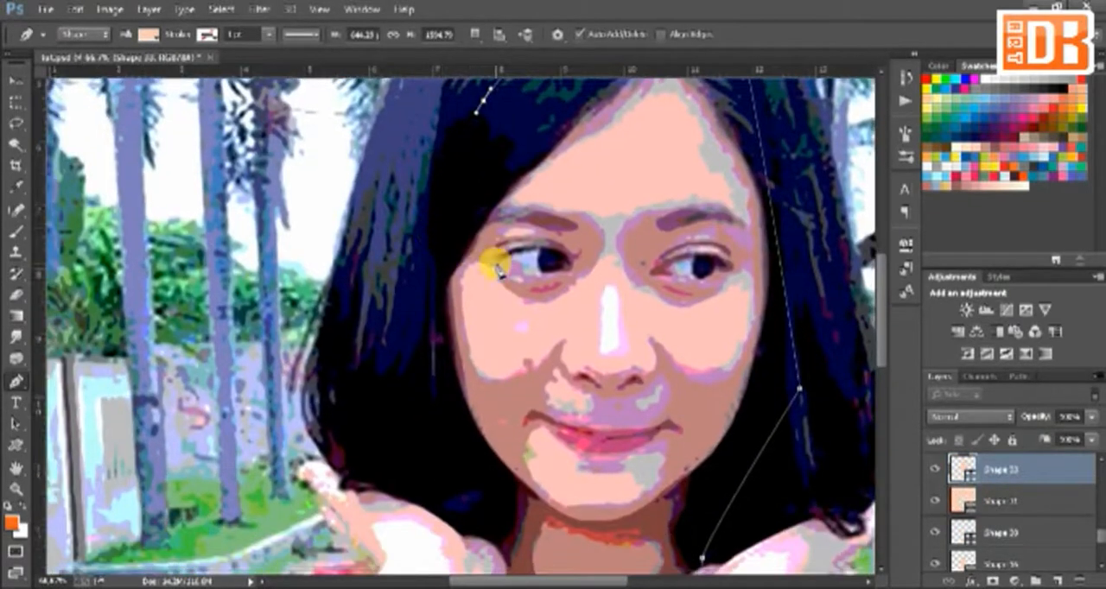
Step: Continue the Shape 33 outline around the eyes, the right-hand cheek, the underside of the nose, the mouth and the chin
scroll(444, 388, down, 3)
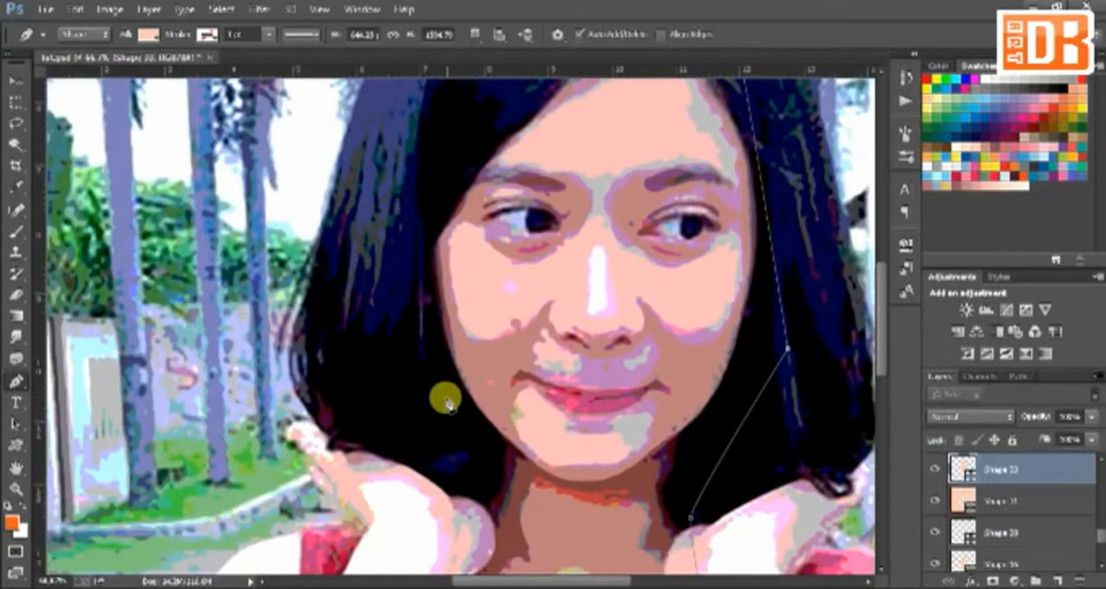
scroll(473, 334, up, 2)
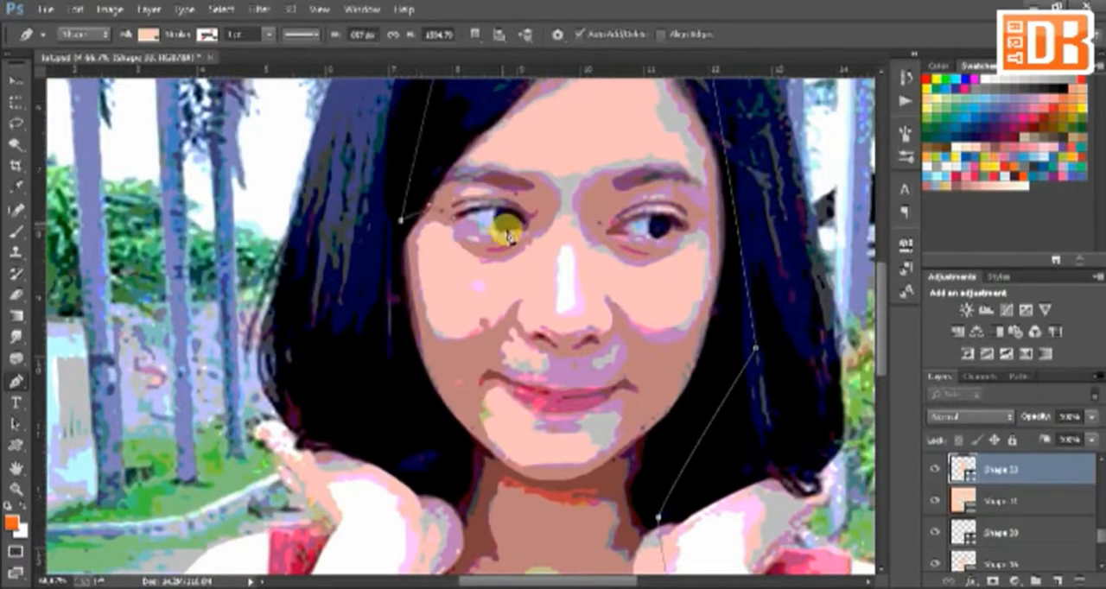
drag(695, 242, 707, 273)
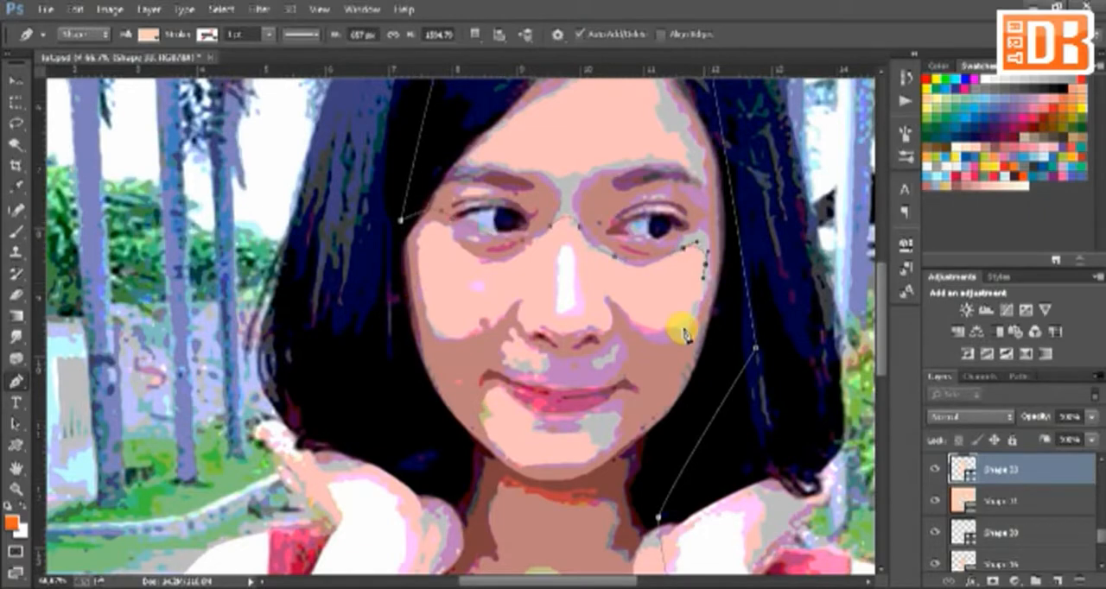
drag(601, 331, 525, 348)
scroll(511, 363, down, 1)
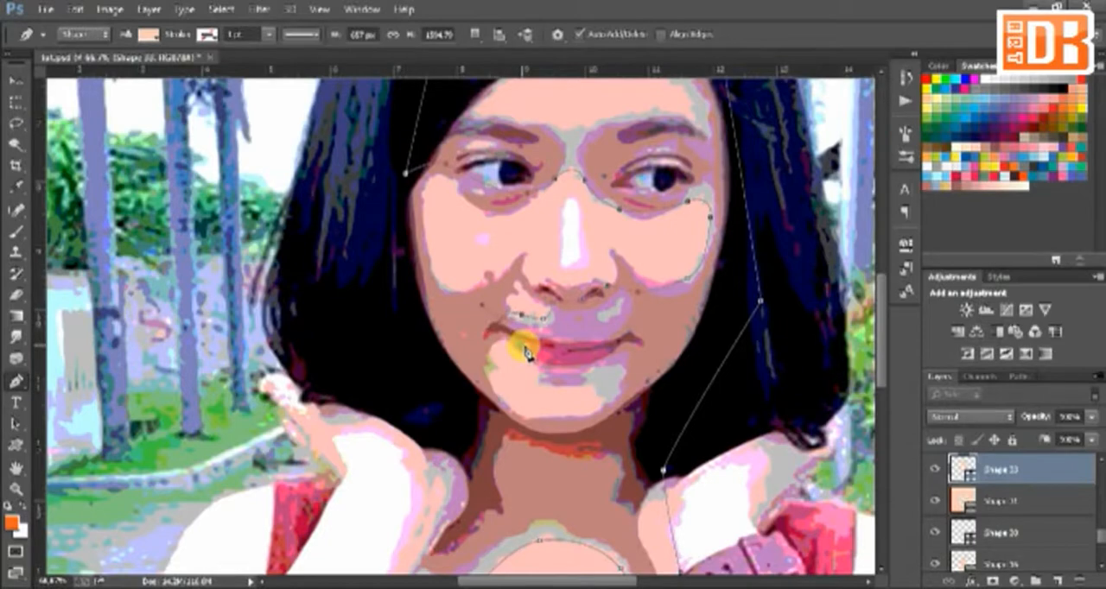
scroll(545, 285, down, 5)
scroll(518, 203, up, 8)
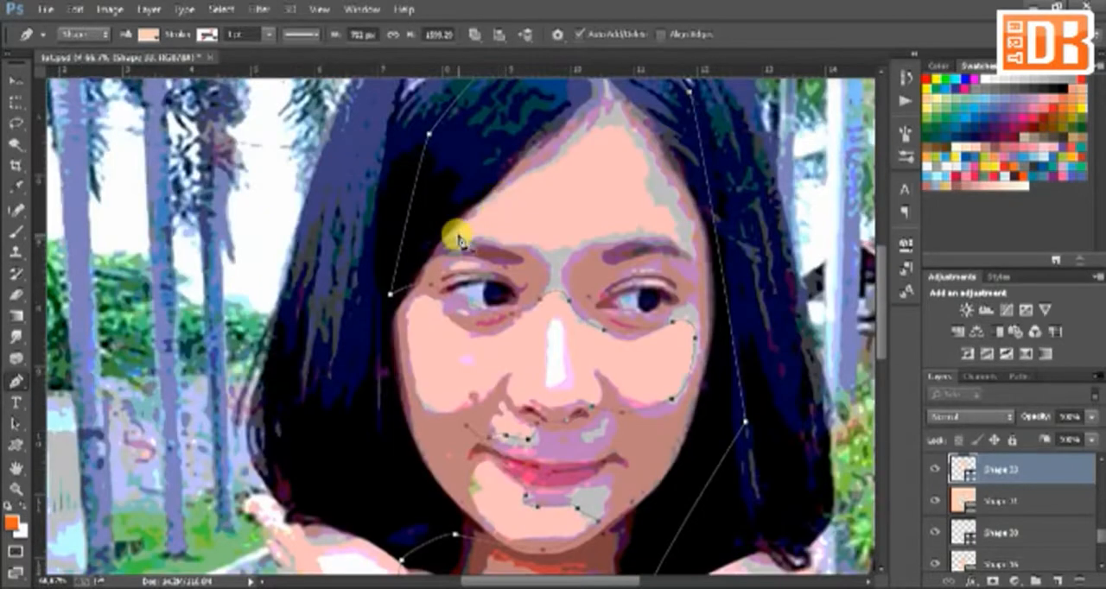
Step: Cut the light forehead area out of the Shape 33 shading, following the hairline and the eyebrows
drag(459, 233, 572, 247)
mouse_move(635, 232)
mouse_down()
mouse_move(668, 235)
mouse_move(642, 147)
mouse_up()
click(679, 237)
drag(611, 124, 524, 177)
drag(473, 219, 465, 231)
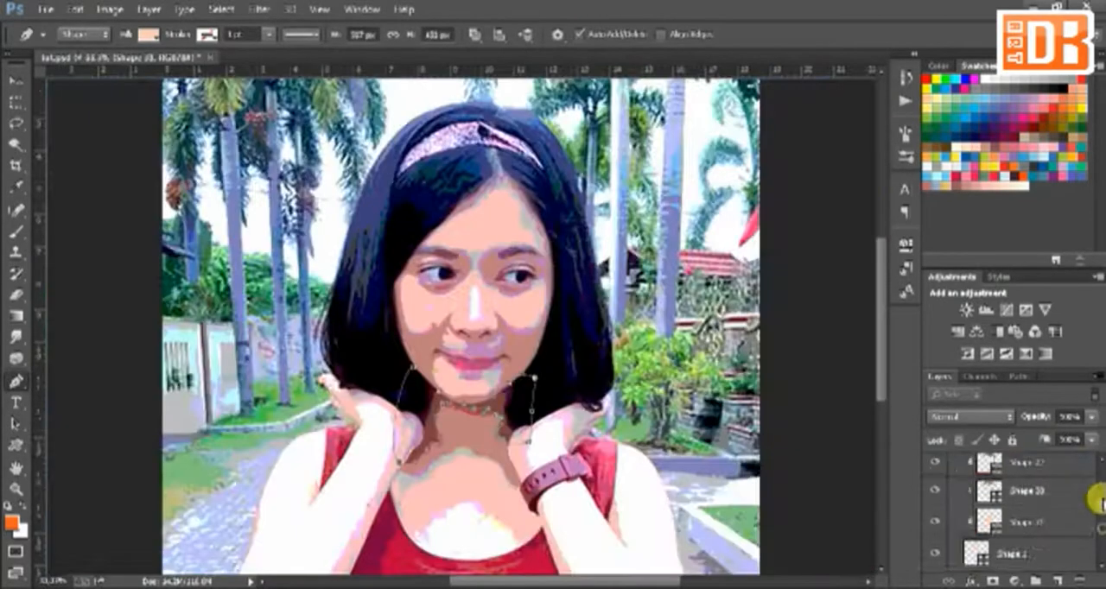
Step: Hide the reference photo and give the Shape 30 neck shading a darker dusty pink fill
click(928, 526)
drag(1098, 514, 1097, 547)
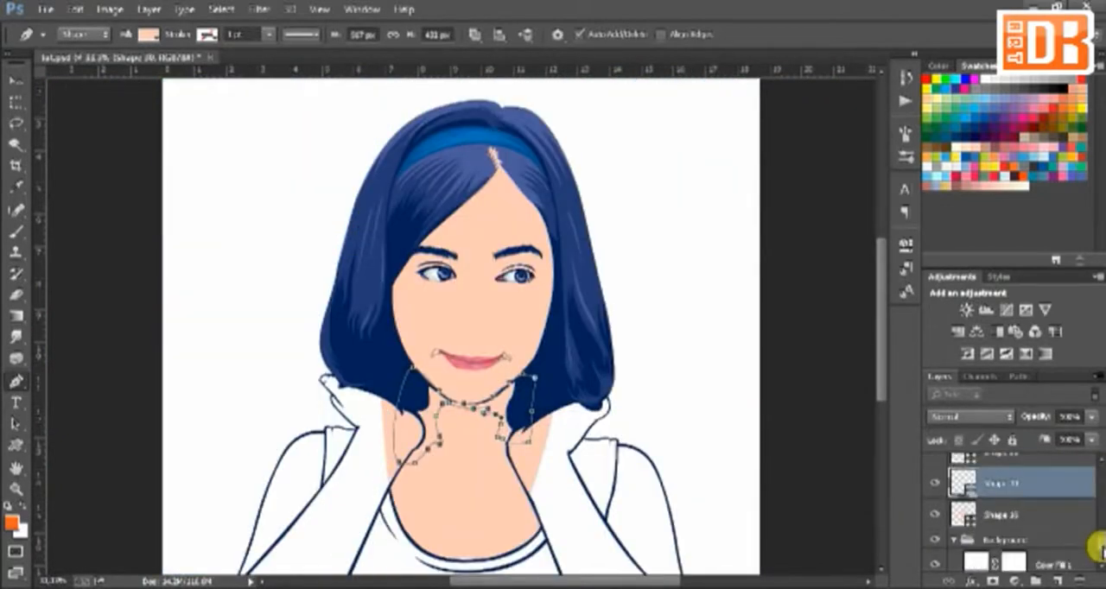
double_click(962, 483)
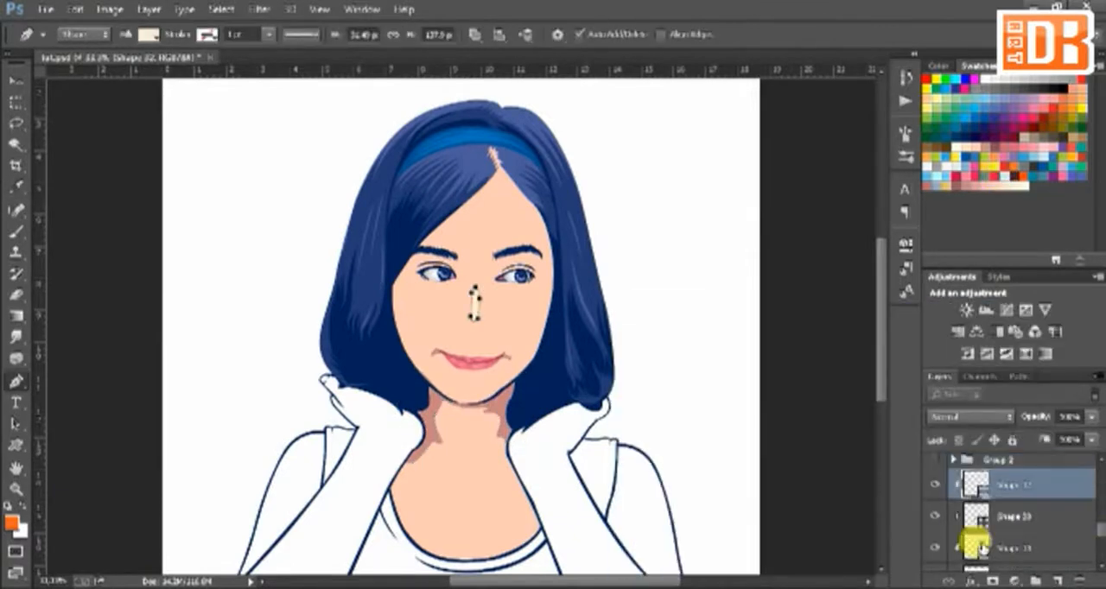
Step: Fill the Shape 33 face shading with #e29c9c and stack the Shape 31 layer above it
double_click(974, 544)
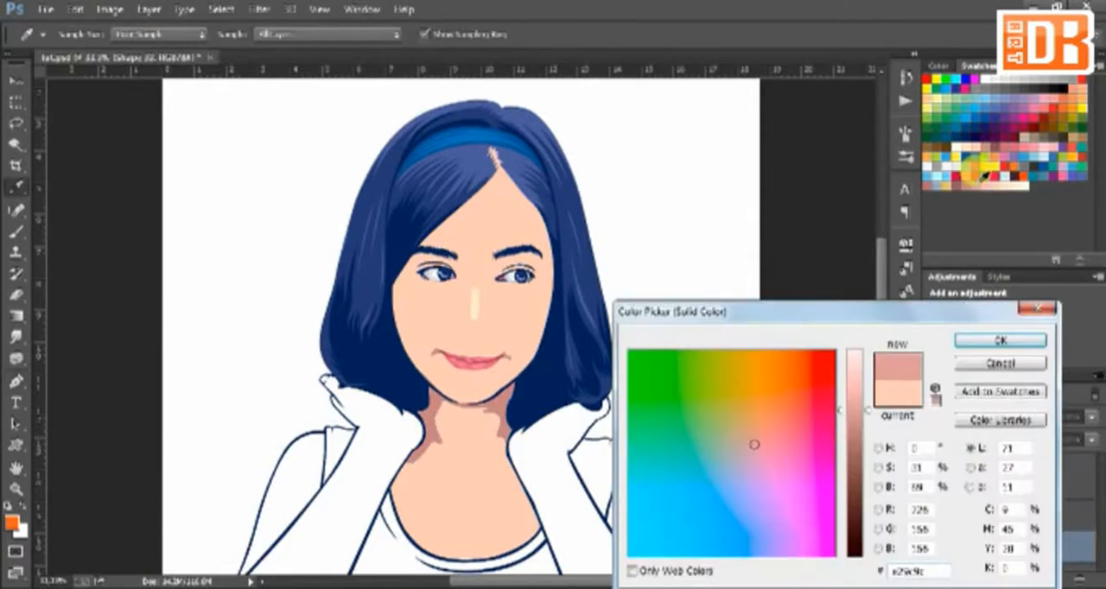
click(998, 340)
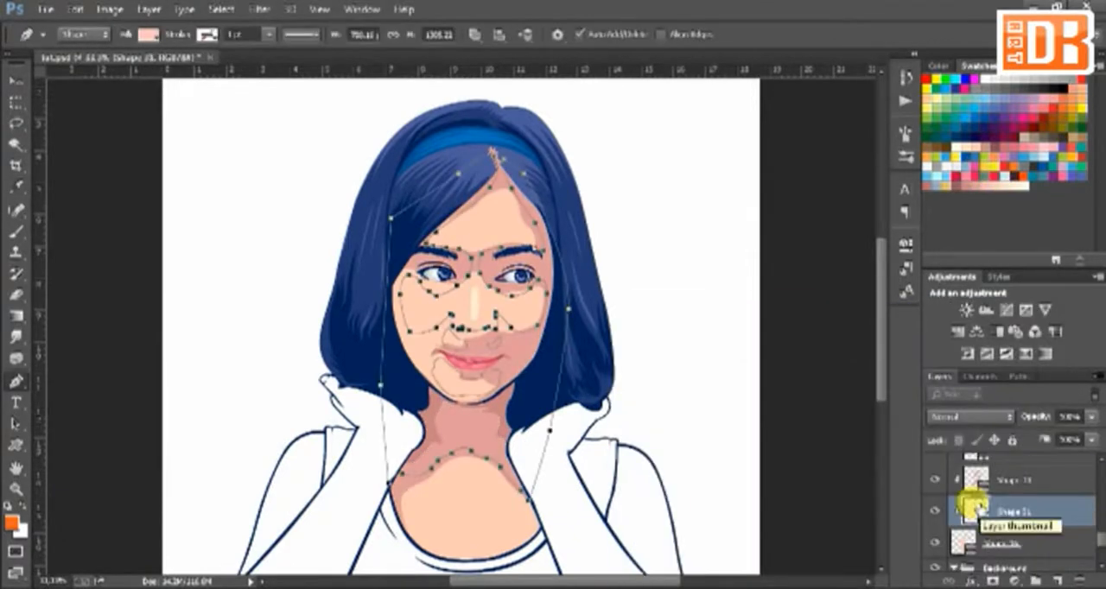
click(968, 476)
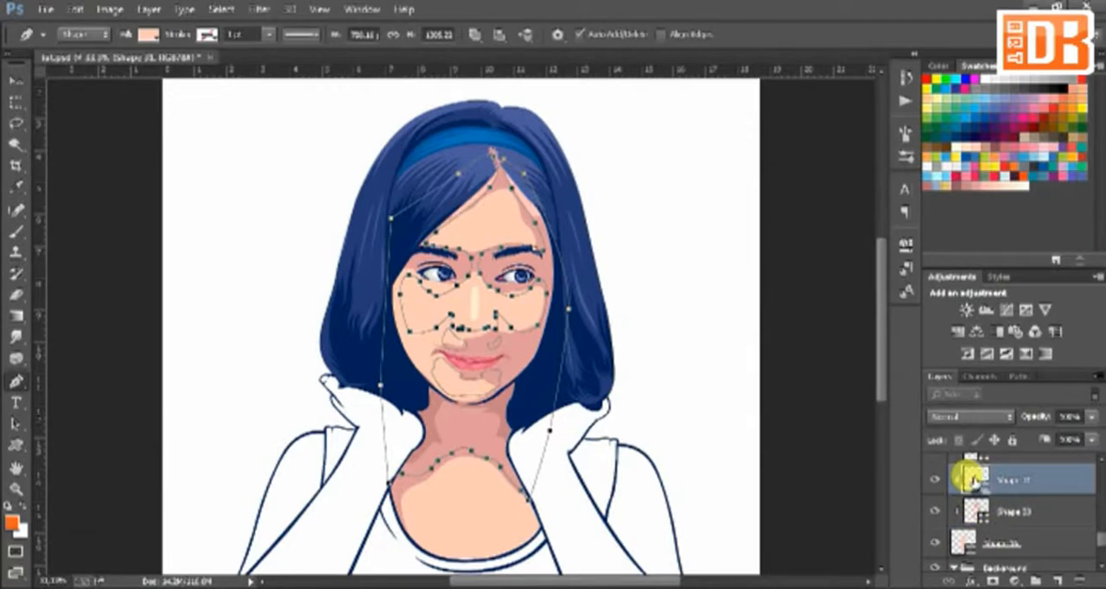
double_click(968, 475)
click(1002, 339)
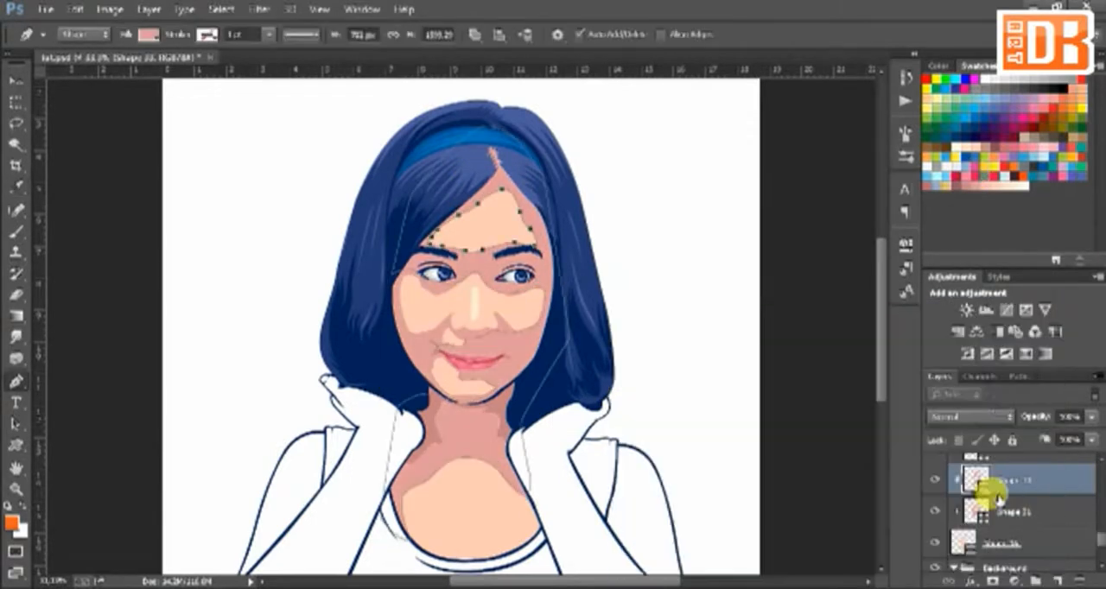
click(984, 510)
drag(998, 510, 982, 469)
Step: Recolour Shape 33 with a lighter pink swatch and Shape 31 with a darker dusty pink swatch
double_click(972, 510)
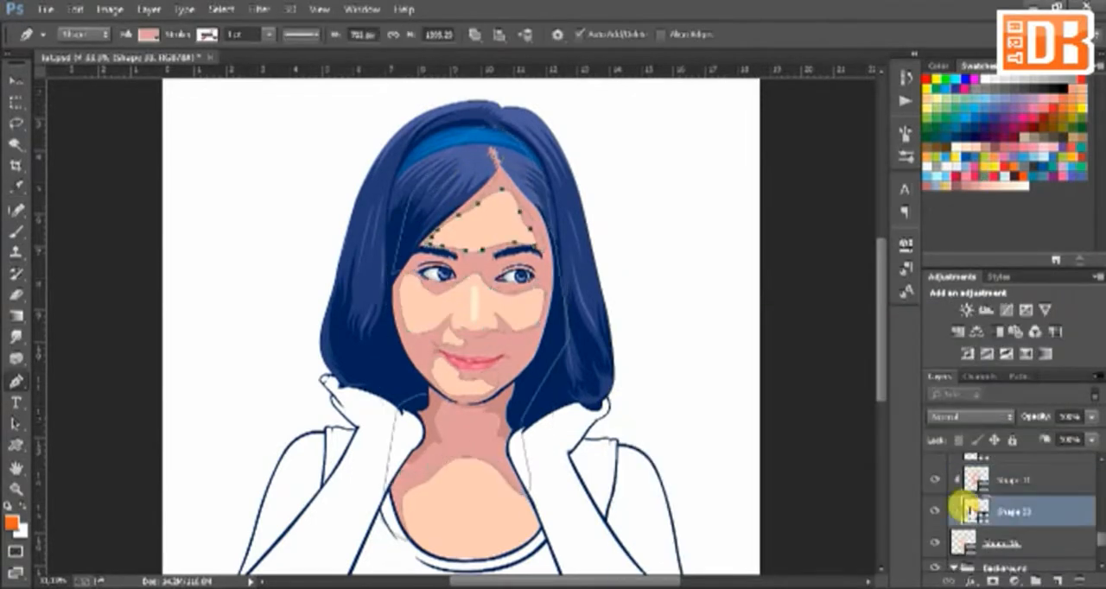
click(984, 186)
click(1000, 341)
double_click(971, 478)
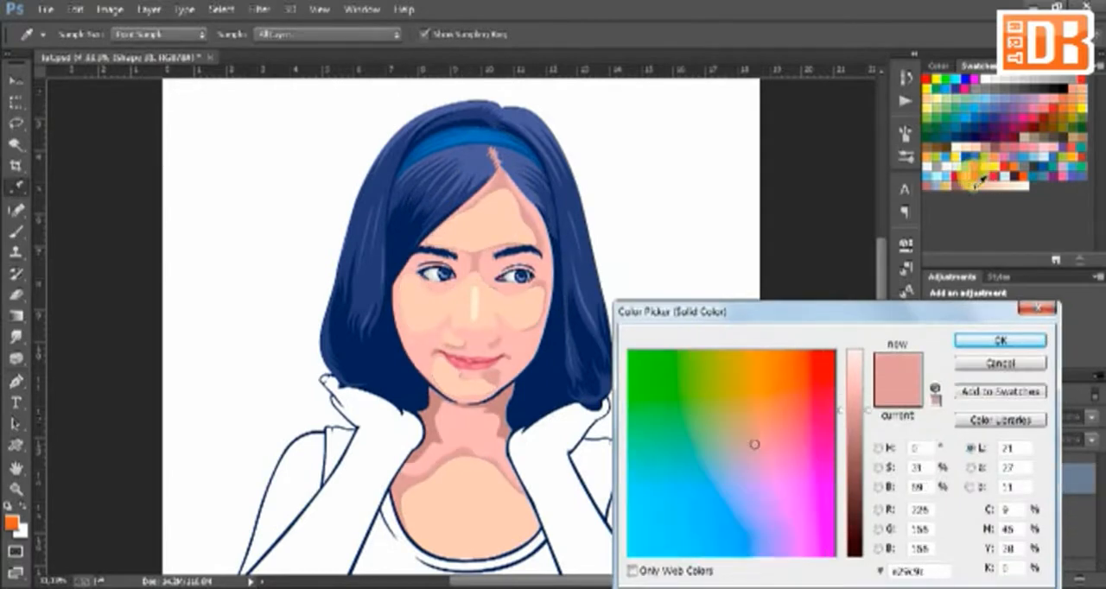
click(974, 187)
click(1001, 341)
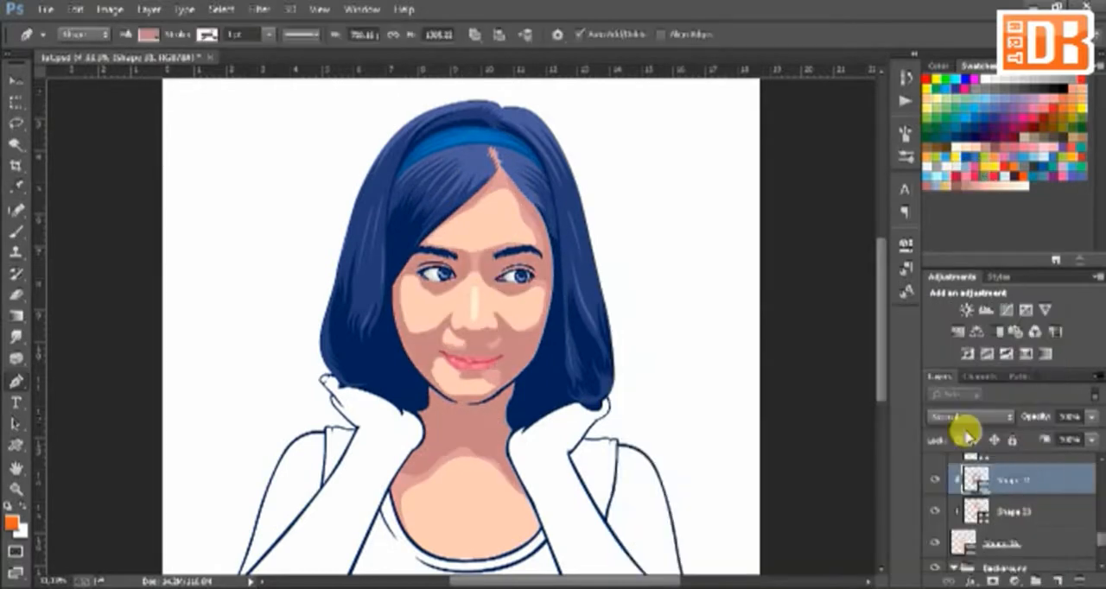
Step: Fill the Shape 33 shading with the light pink #ffb5b6
key(ctrl+plus)
double_click(971, 511)
click(984, 185)
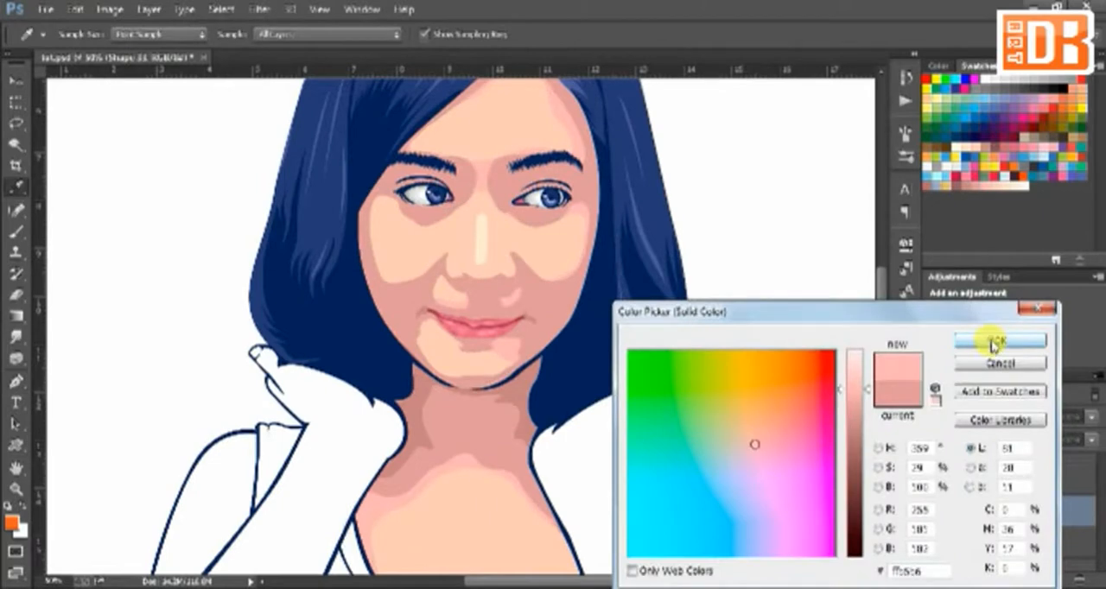
click(991, 343)
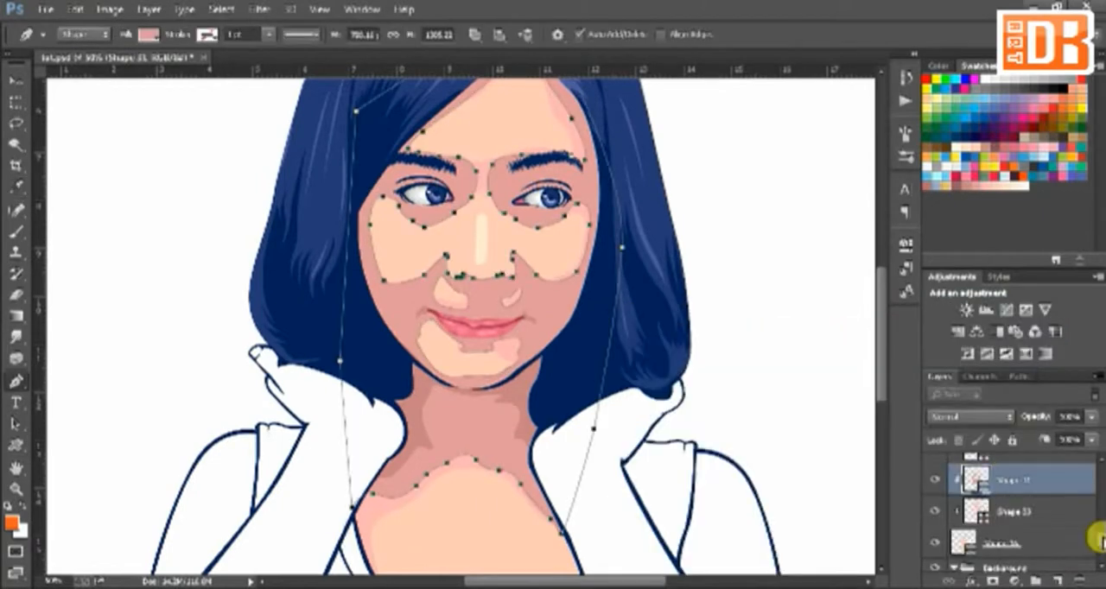
Step: Put the mouth-corner shading from Shape 30 on its own copied layer and fill it with a darker brownish pink
click(588, 337)
key(ctrl+j)
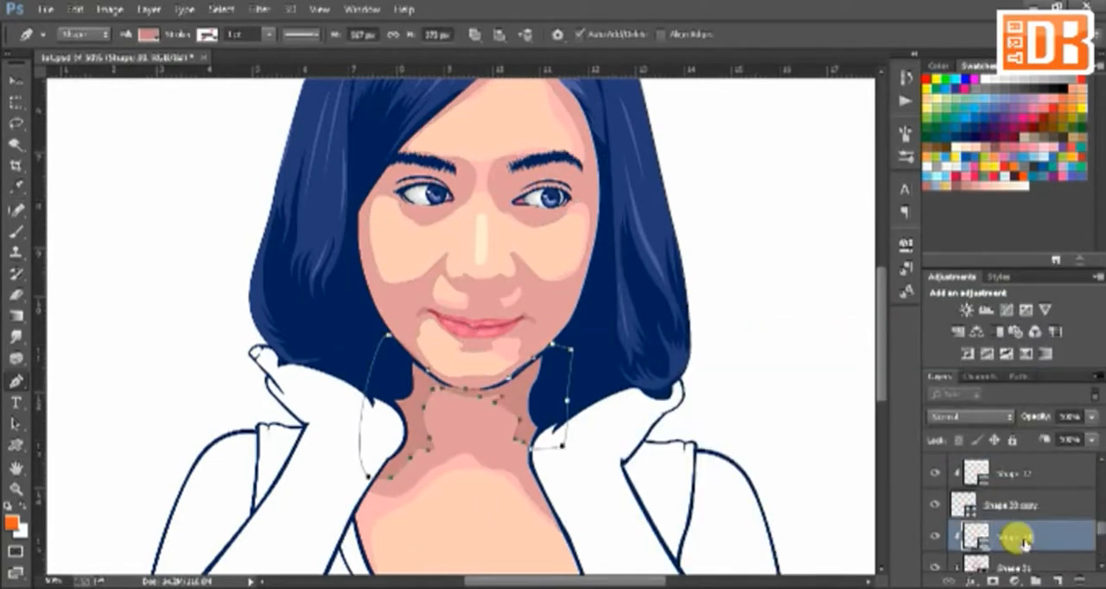
double_click(969, 499)
click(999, 341)
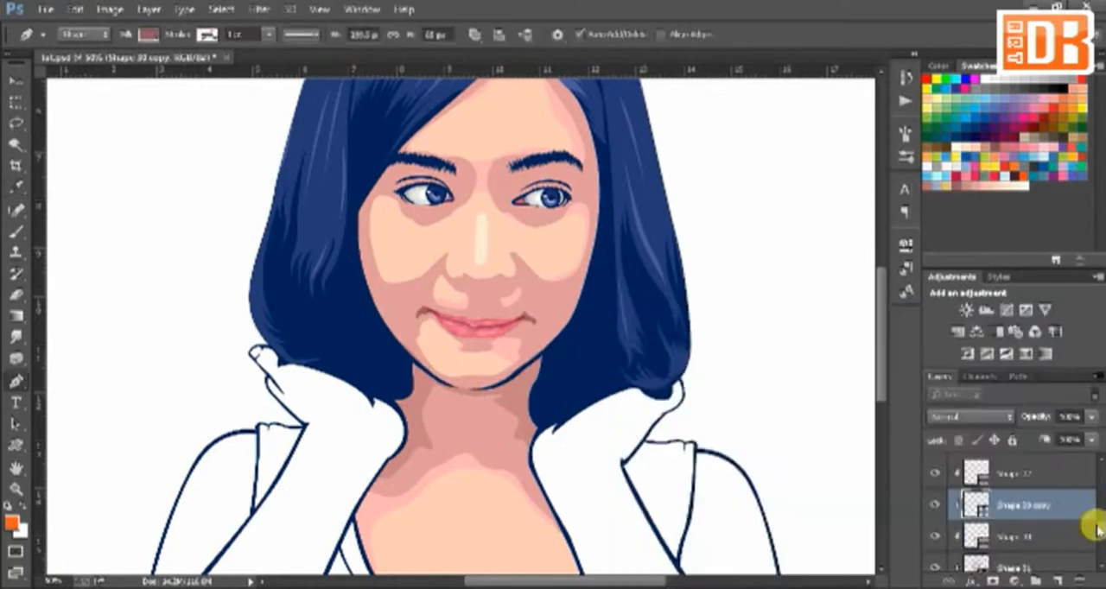
Step: Show the reference photo and trace a closed dark shading shape down the left-hand side of the neck below the jaw
drag(1099, 525, 1099, 474)
click(935, 532)
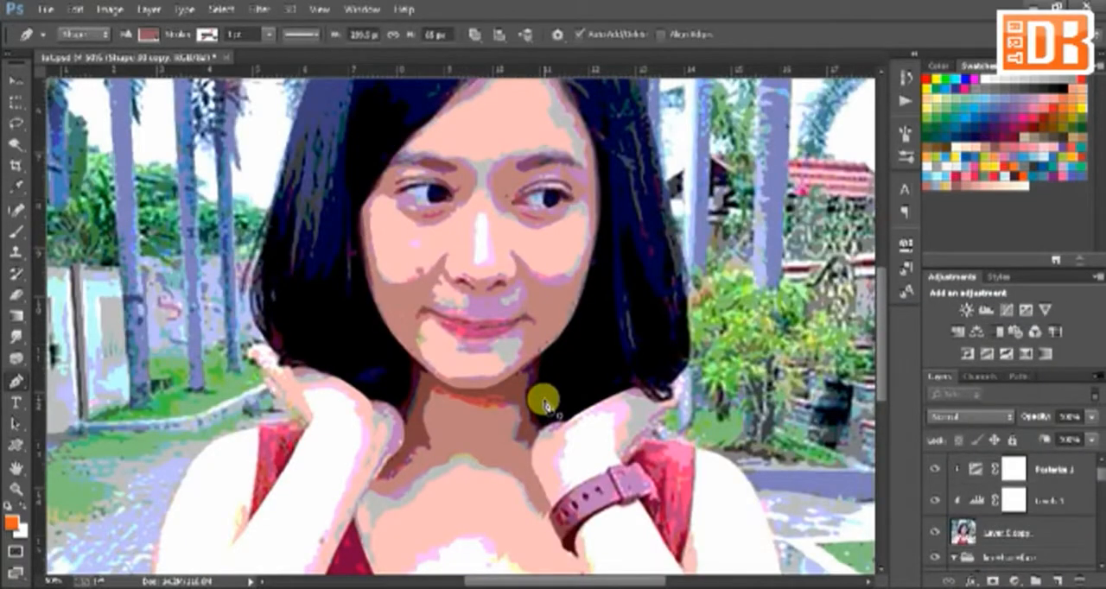
key(ctrl+plus)
key(ctrl+plus)
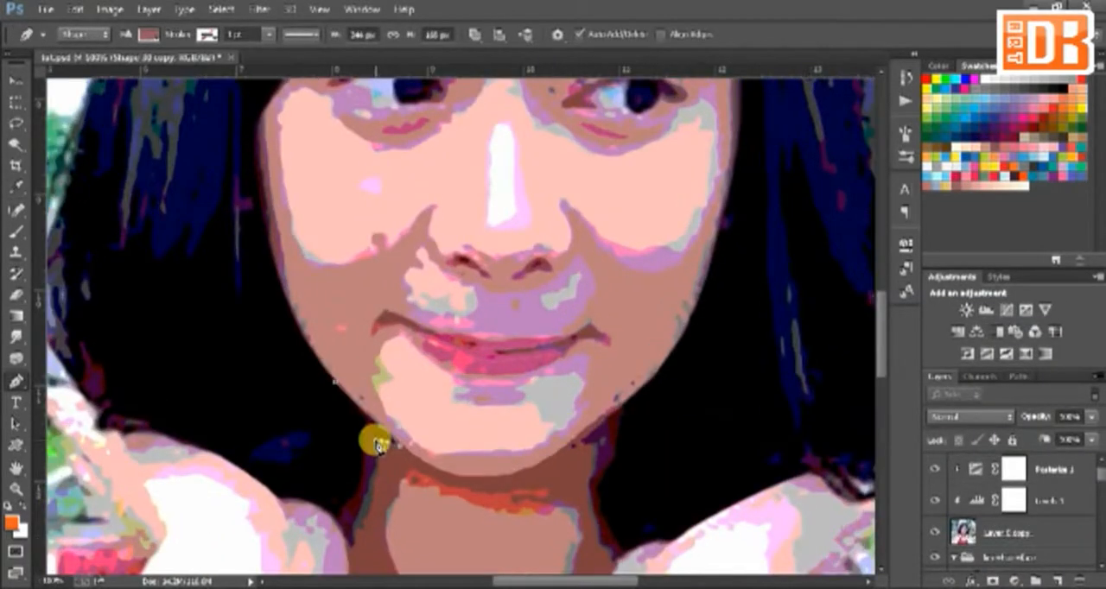
click(363, 499)
scroll(356, 494, down, 2)
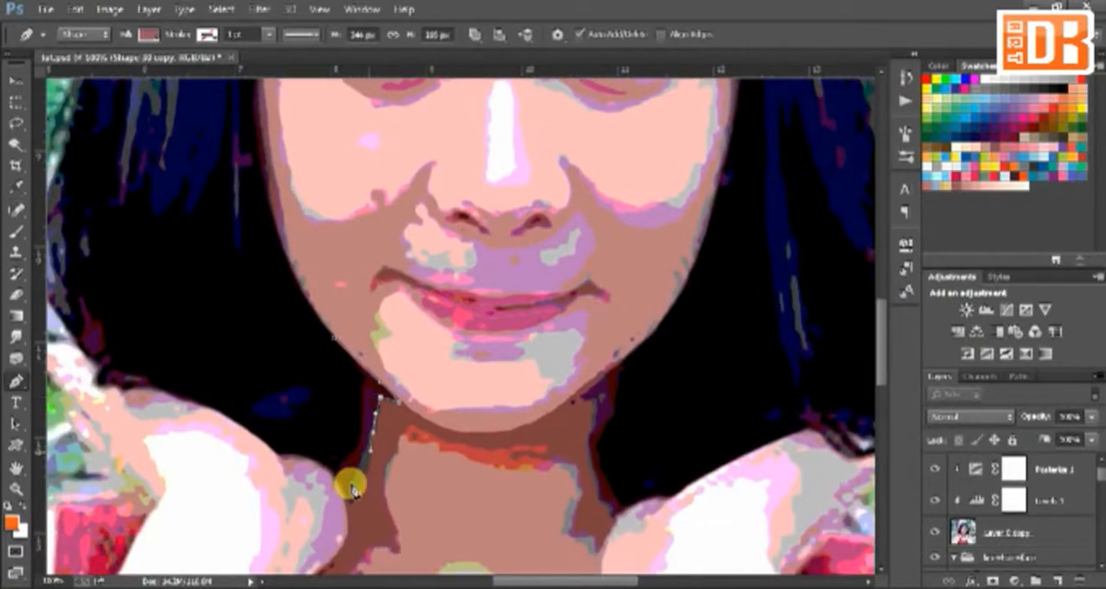
click(350, 502)
click(317, 524)
click(335, 339)
Step: Trace a closed dark shading shape down the right-hand side of the neck, starting and ending at the jaw
click(623, 357)
drag(592, 387, 571, 403)
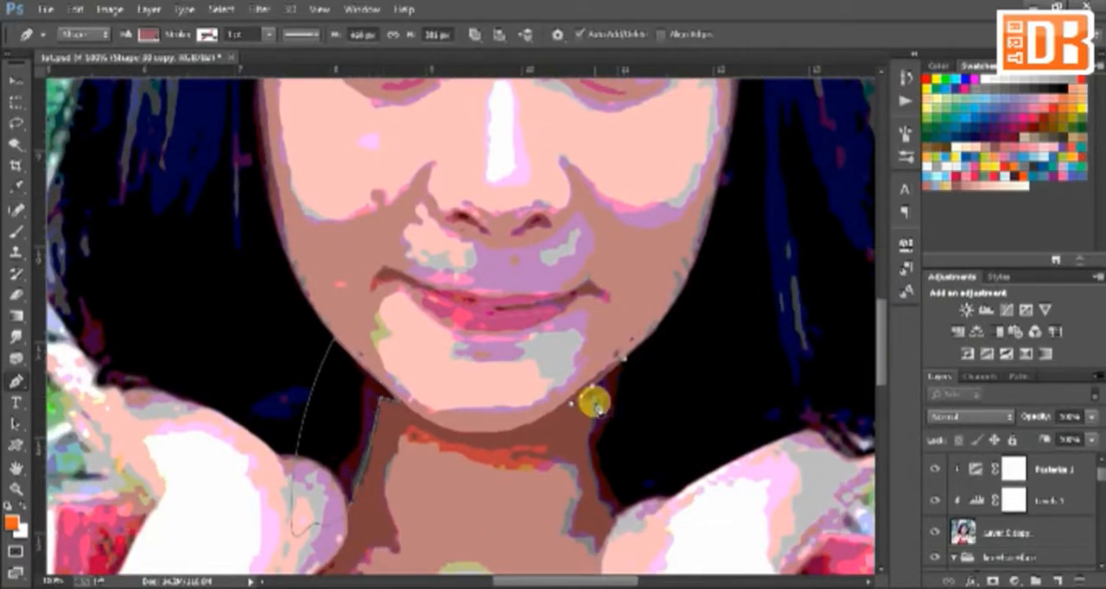
click(597, 494)
click(614, 538)
drag(726, 470, 701, 395)
click(624, 357)
Step: Add dark accent shapes to the left-hand nostril and the crease beneath the left-hand eye
key(ctrl+plus)
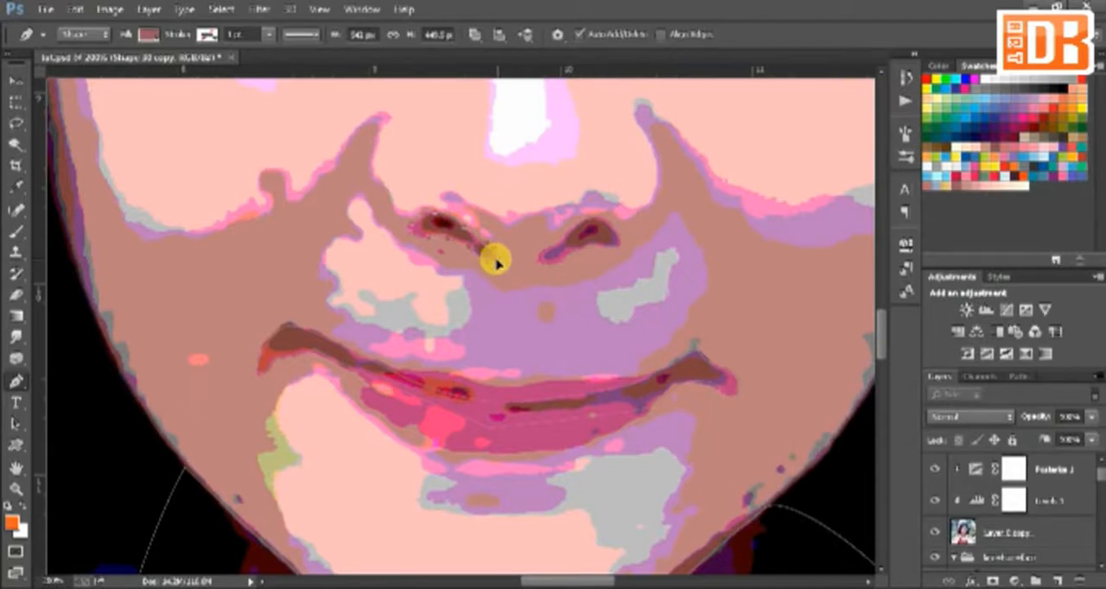
scroll(496, 264, up, 5)
scroll(664, 316, left, 3)
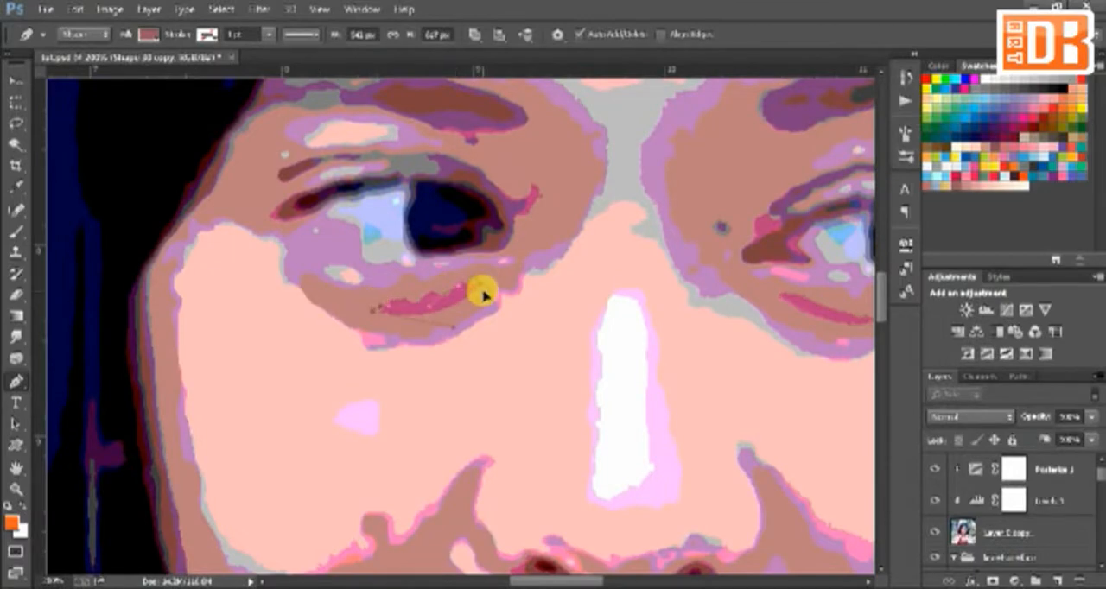
scroll(487, 292, up, 1)
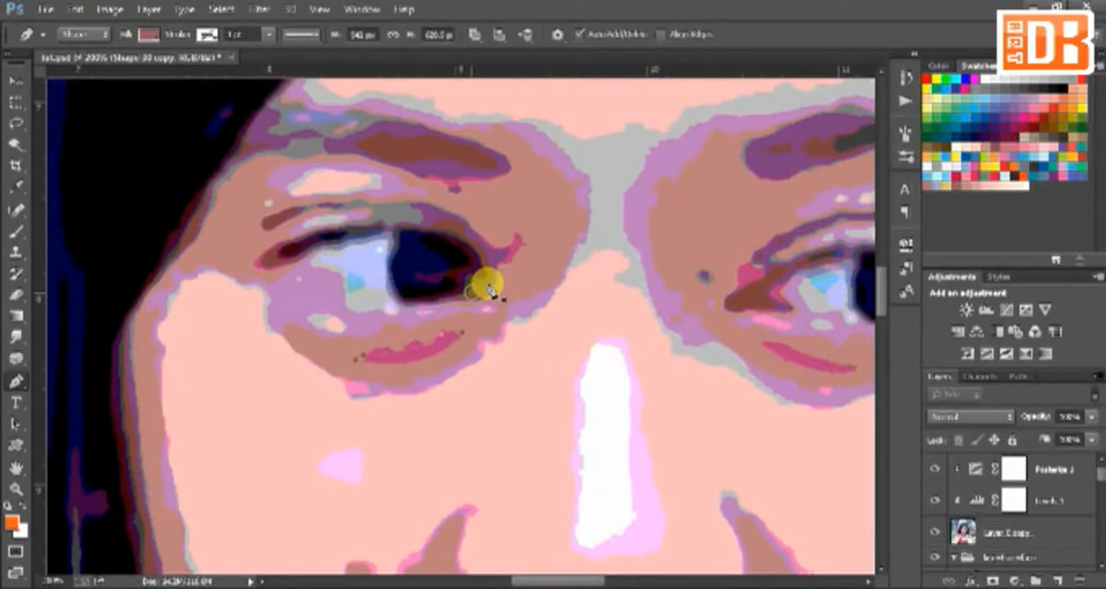
Step: Add dark accent shapes around the inner corners of both eyes
click(487, 290)
drag(395, 218, 372, 229)
drag(718, 294, 581, 320)
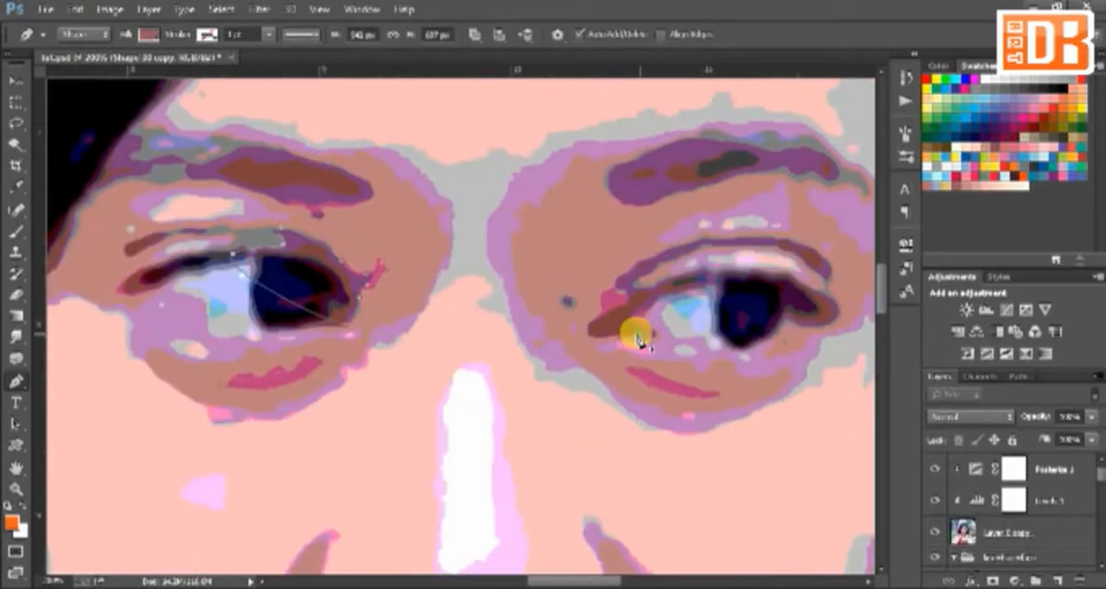
drag(690, 315, 615, 333)
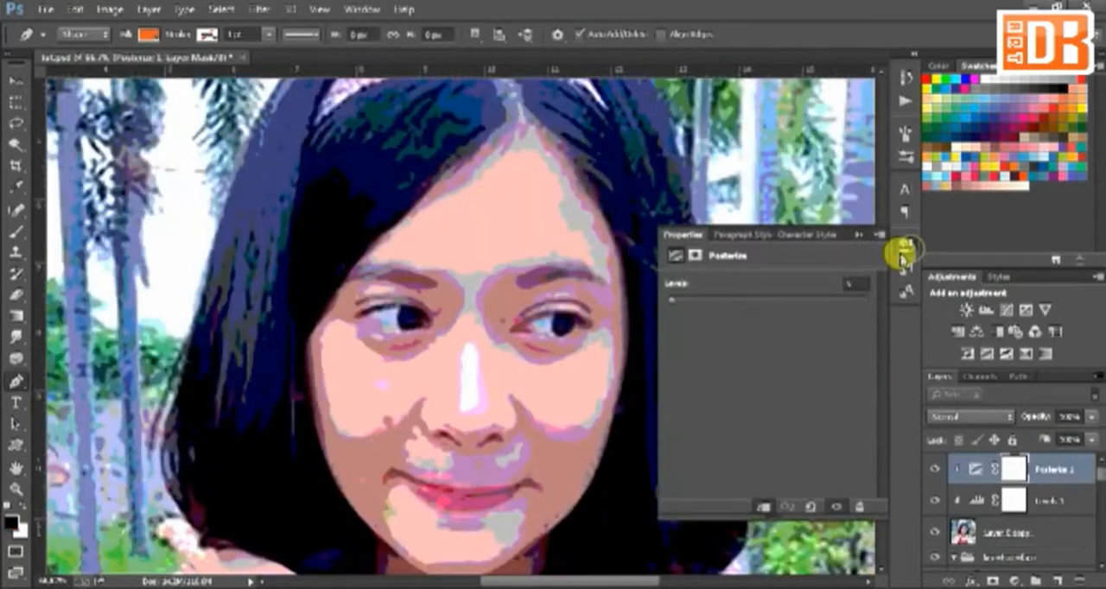
Step: On Shape 34, trace the light skin area's edge below the eyes, over the nose bridge and around the right-hand cheek
key(ctrl+plus)
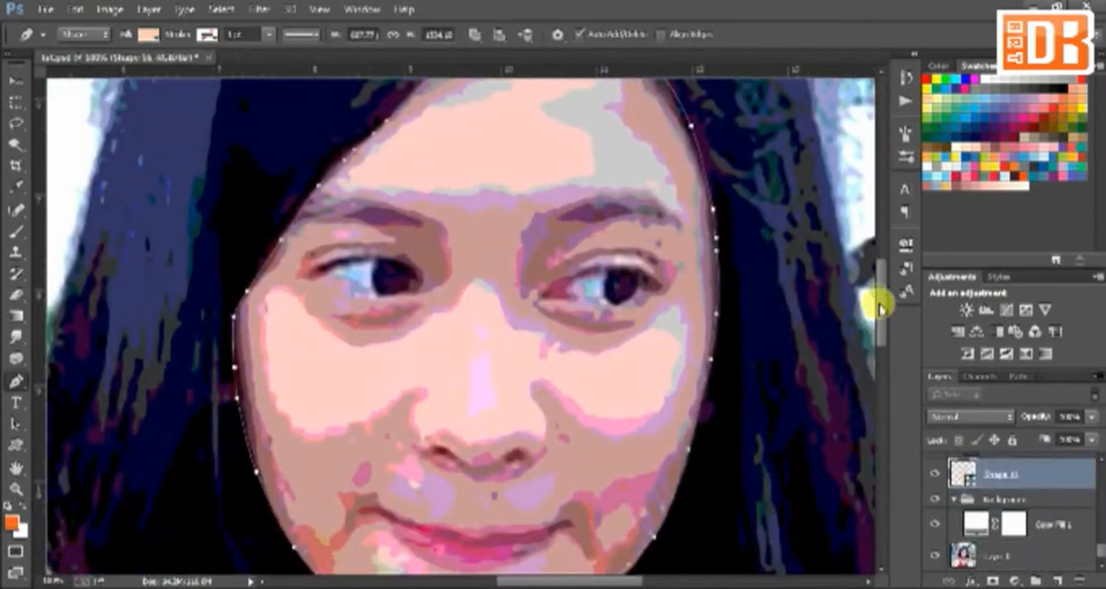
scroll(600, 431, down, 5)
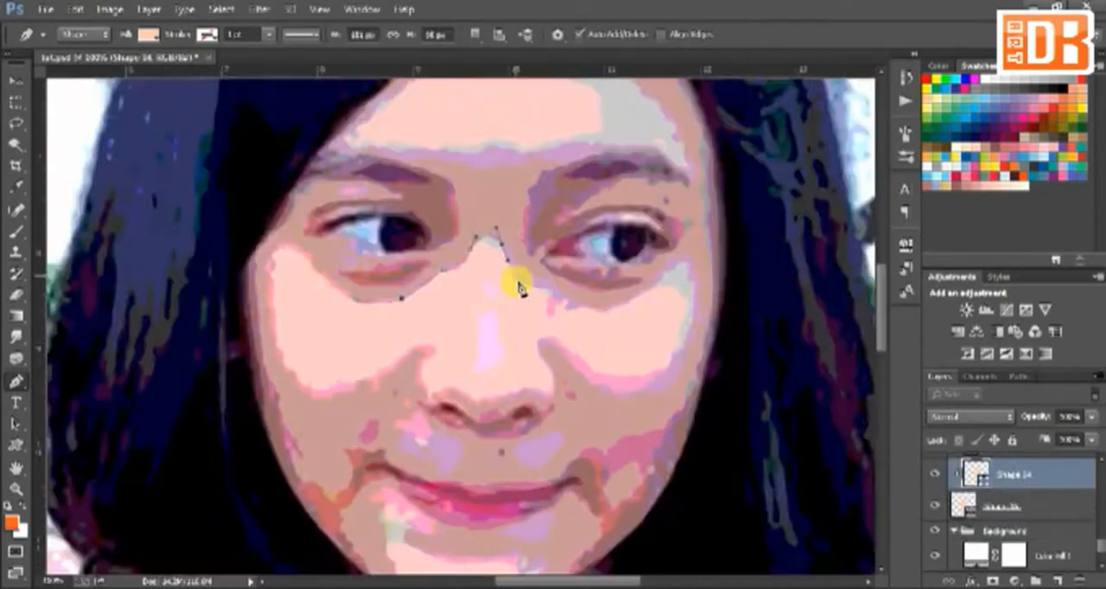
click(562, 298)
click(612, 306)
click(659, 278)
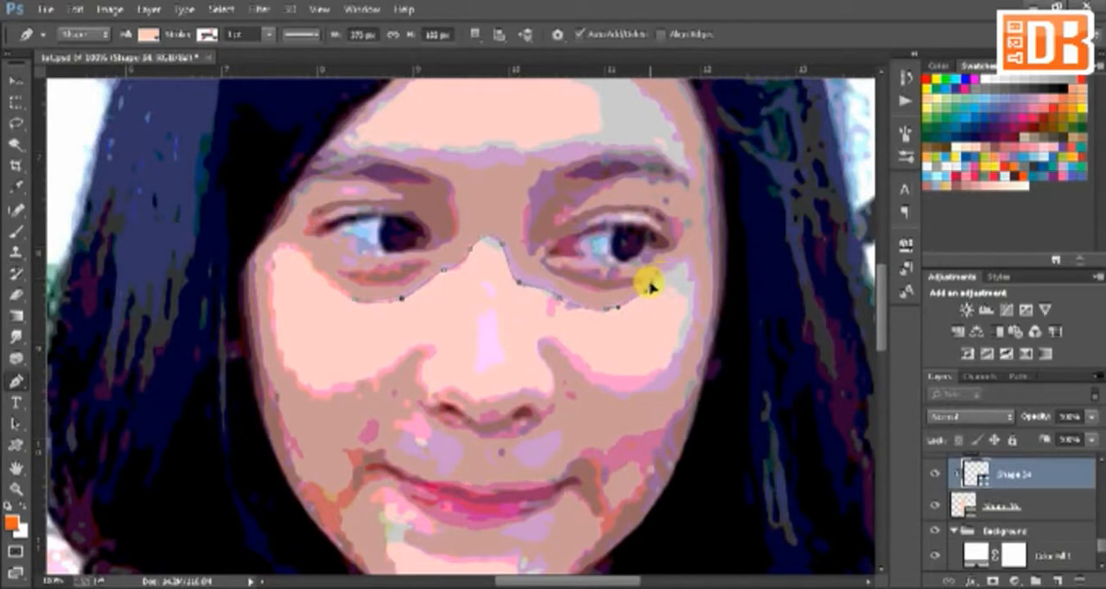
drag(694, 288, 691, 321)
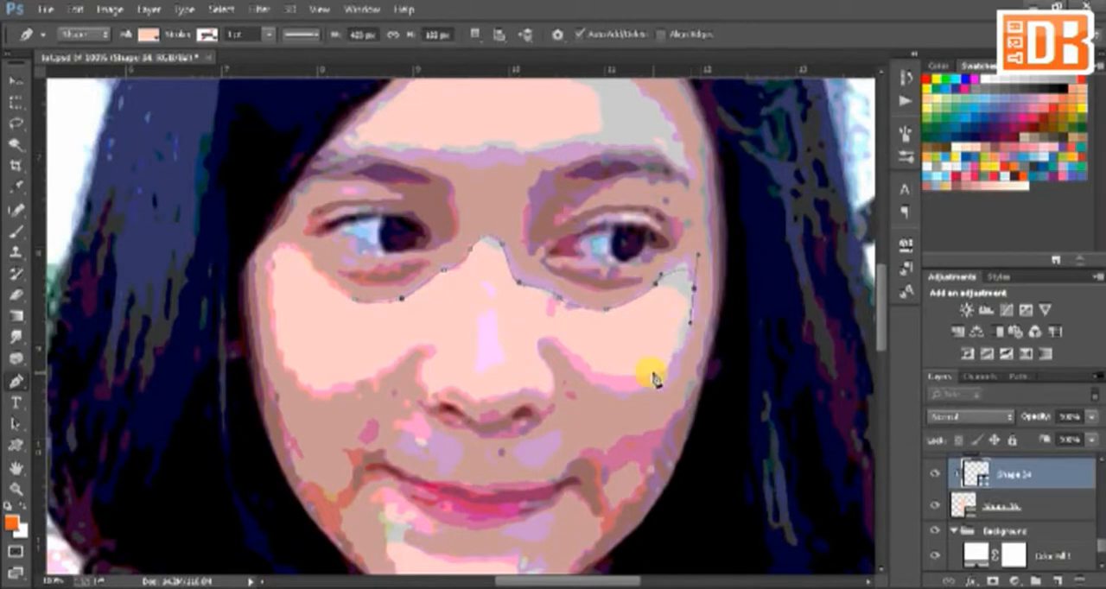
drag(653, 374, 621, 378)
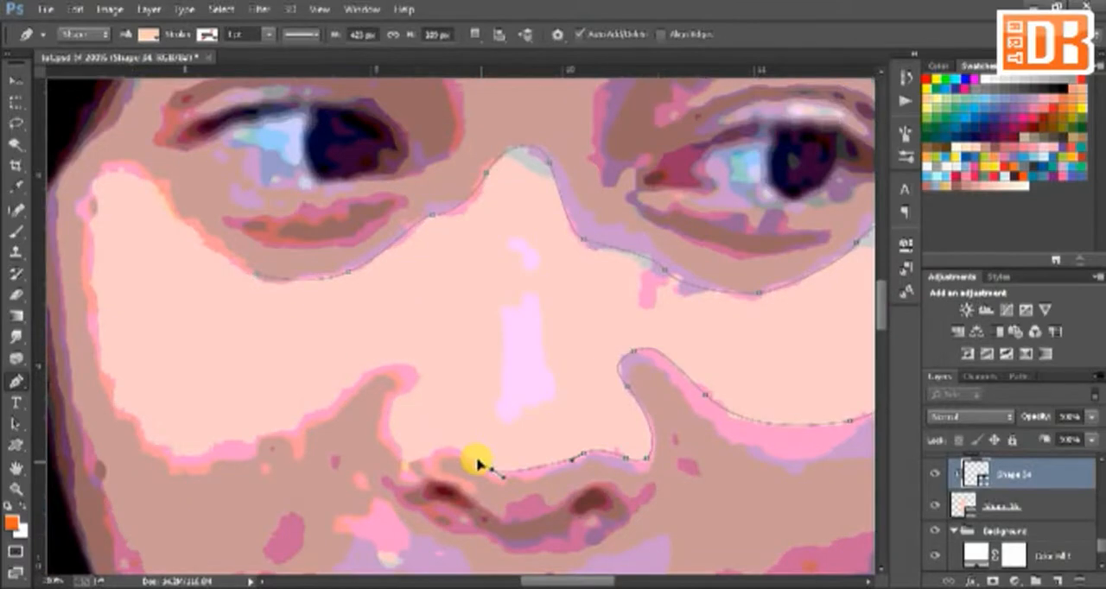
Step: Continue the light skin outline under the nose and around the left-hand cheek, closing it below the left-hand eye
mouse_move(442, 449)
mouse_down()
mouse_move(432, 455)
mouse_move(389, 420)
mouse_up()
click(409, 467)
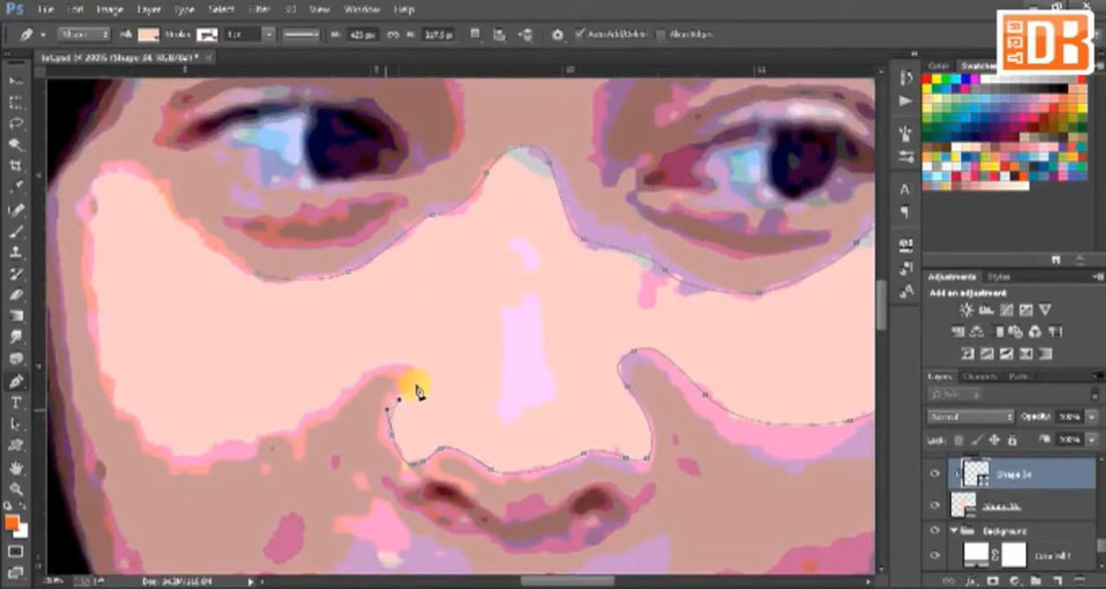
drag(412, 370, 347, 386)
drag(192, 453, 141, 438)
drag(96, 330, 85, 267)
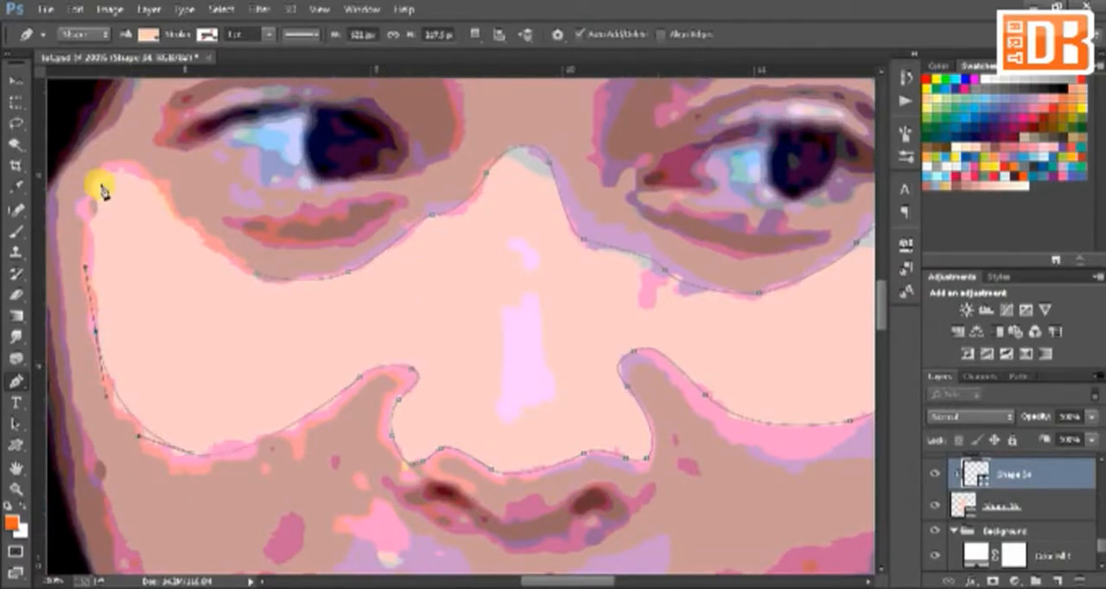
drag(101, 185, 112, 173)
click(254, 276)
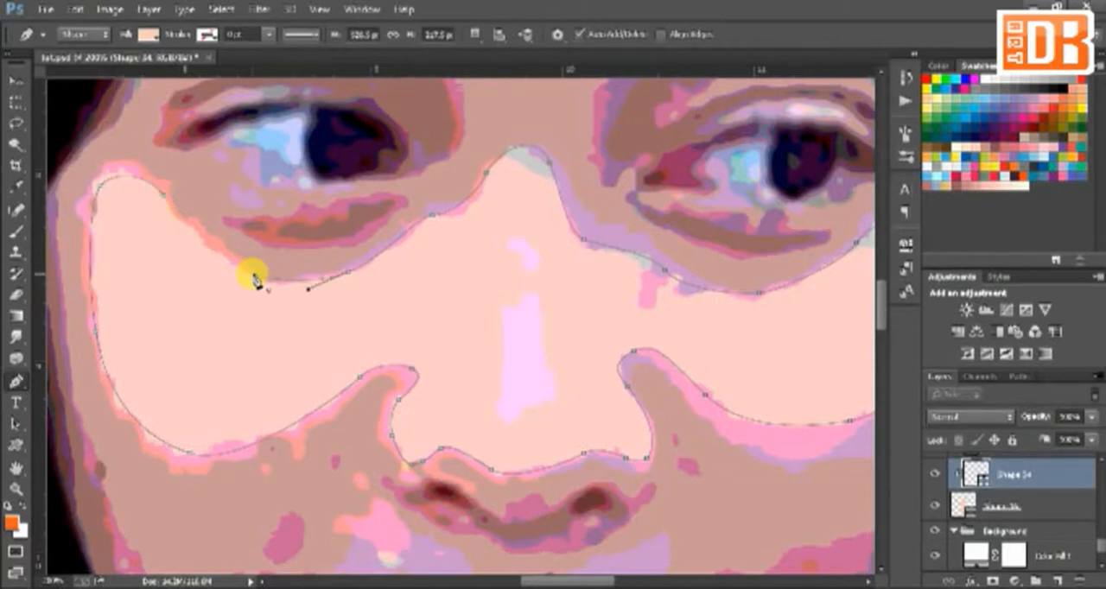
key(ctrl+minus)
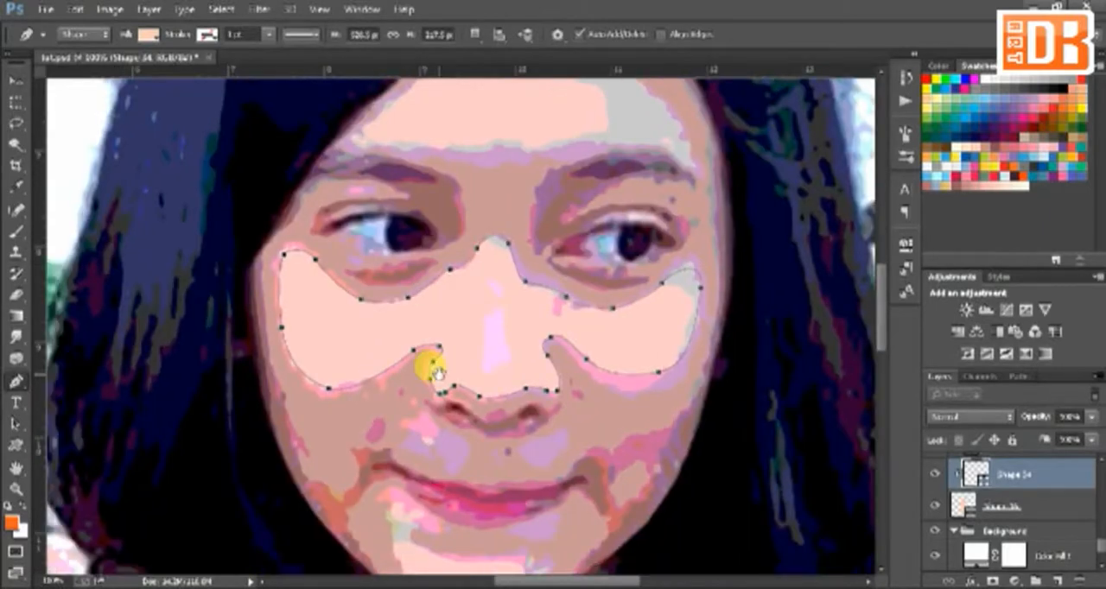
Step: Trace a light highlight shape on the chin below the lower lip
mouse_move(438, 373)
mouse_down()
mouse_move(452, 242)
mouse_move(420, 375)
mouse_up()
click(415, 435)
click(404, 413)
click(402, 392)
drag(432, 397, 426, 406)
click(448, 426)
click(479, 434)
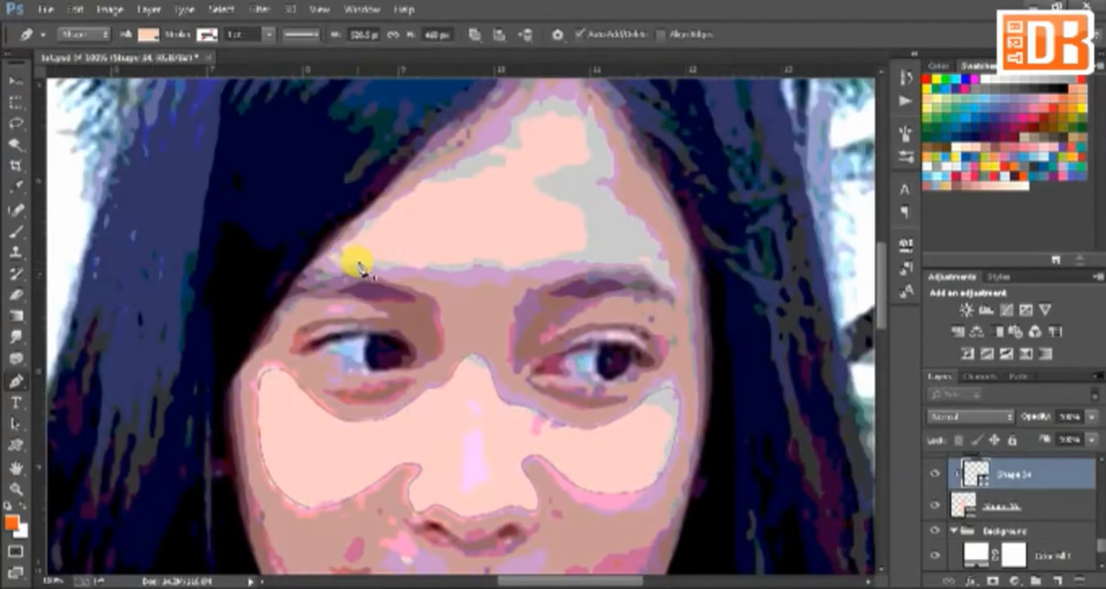
Step: Trace a closed light skin shape over the forehead, from the hairline down to just above the eyebrows
click(362, 263)
drag(339, 251, 350, 234)
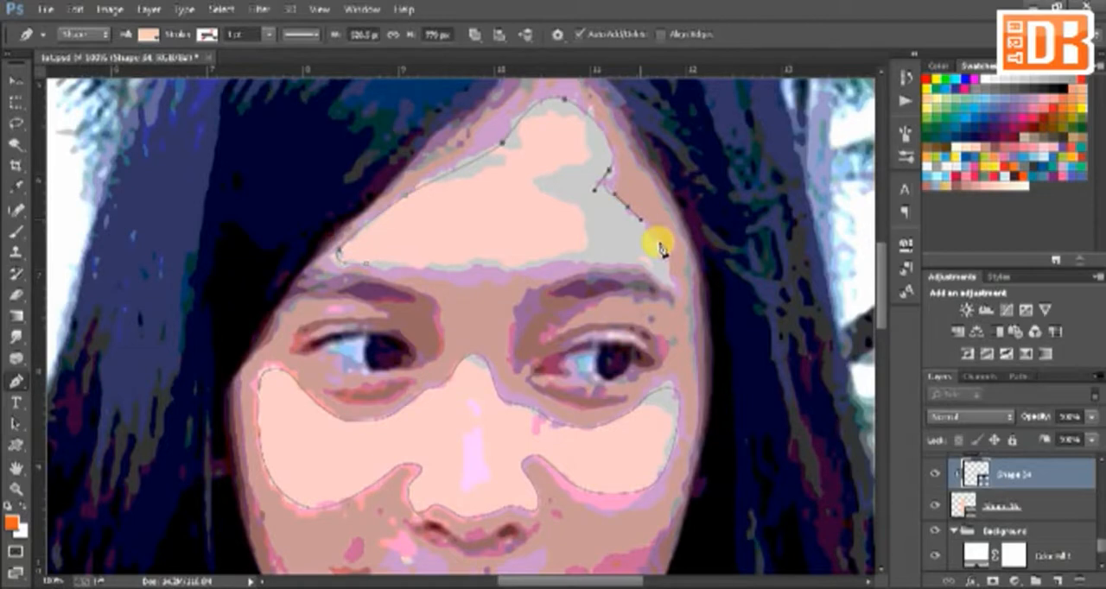
click(659, 256)
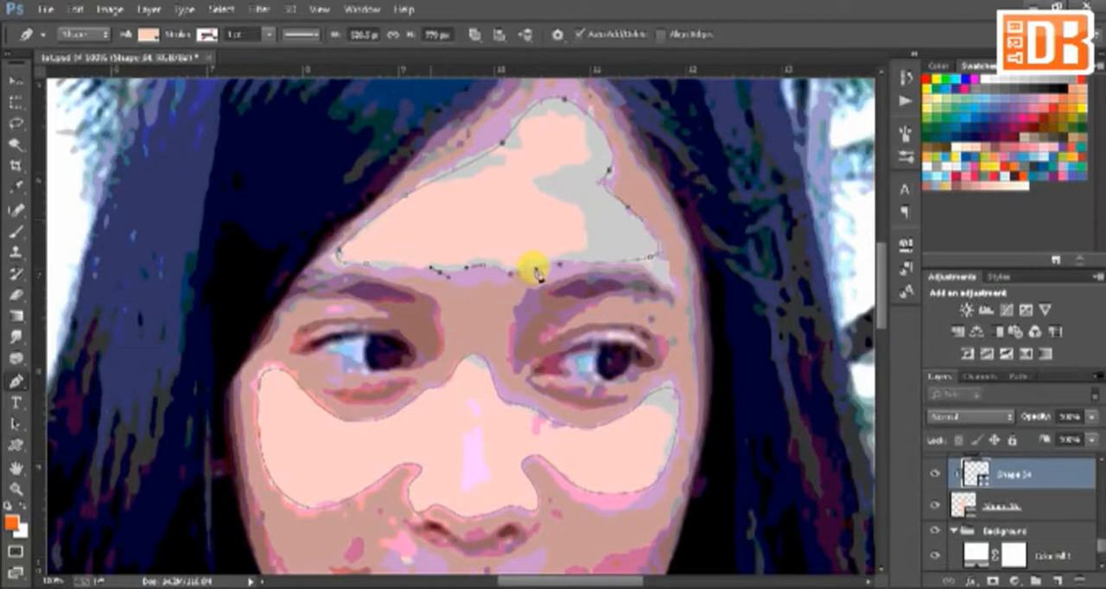
drag(399, 267, 388, 267)
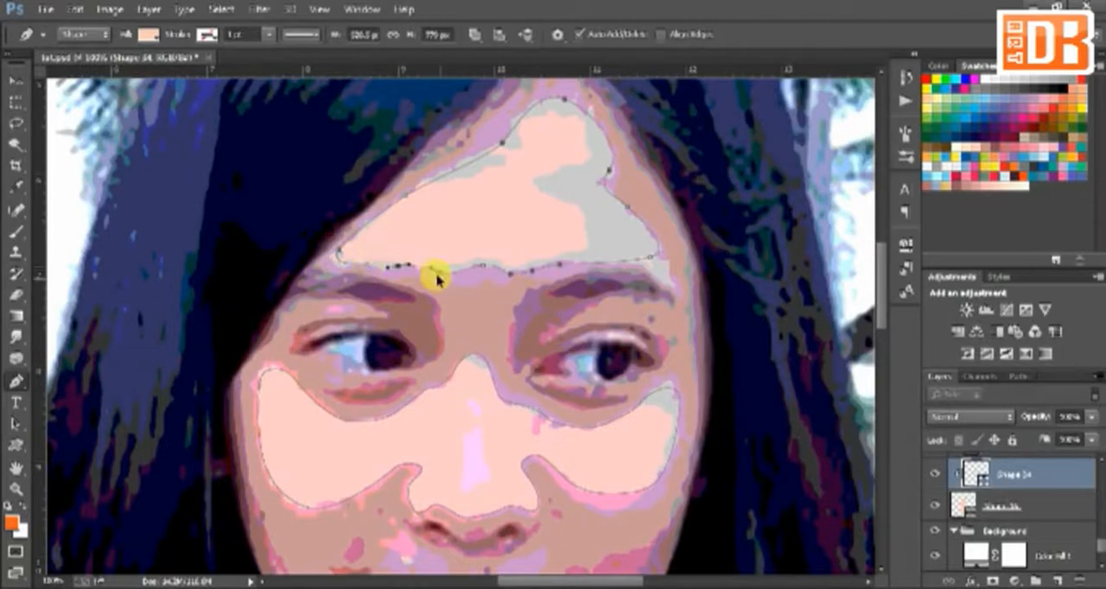
key(ctrl+z)
click(367, 263)
key(ctrl+minus)
drag(731, 394, 738, 397)
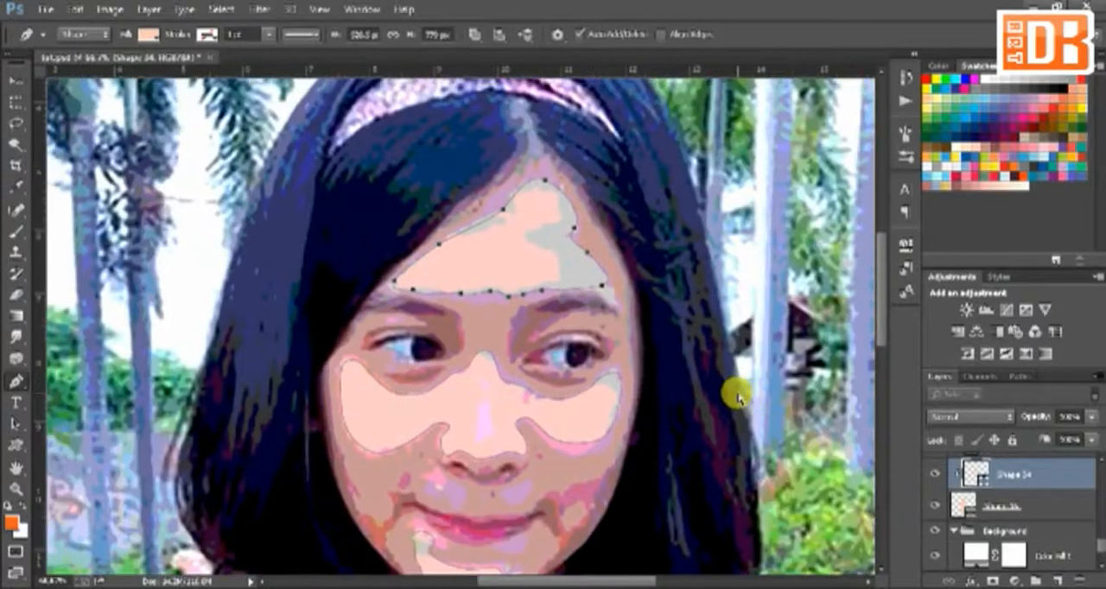
Step: Make the Shape 30 layer active and trace its shading around the left-hand corner of the mouth
key(ctrl+plus)
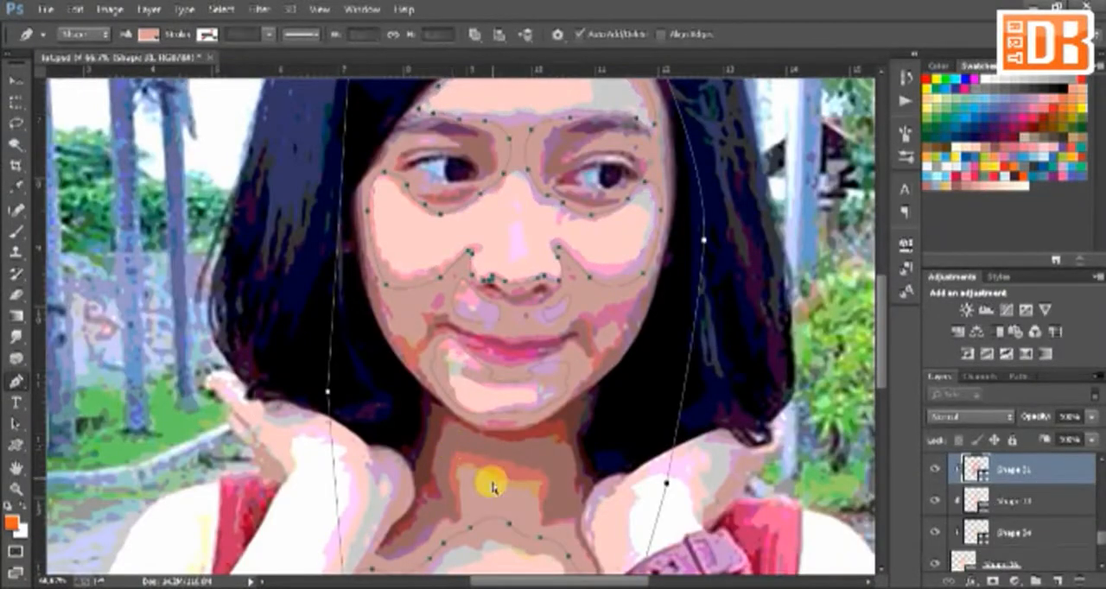
click(1015, 501)
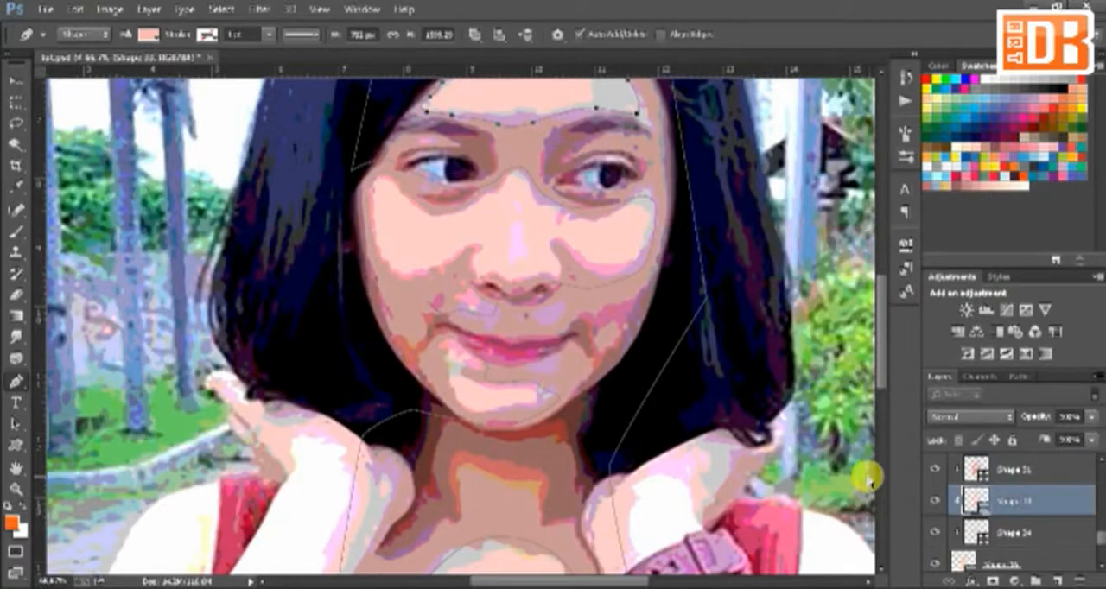
scroll(1011, 492, down, 1)
click(1011, 496)
scroll(1013, 486, up, 3)
click(1027, 497)
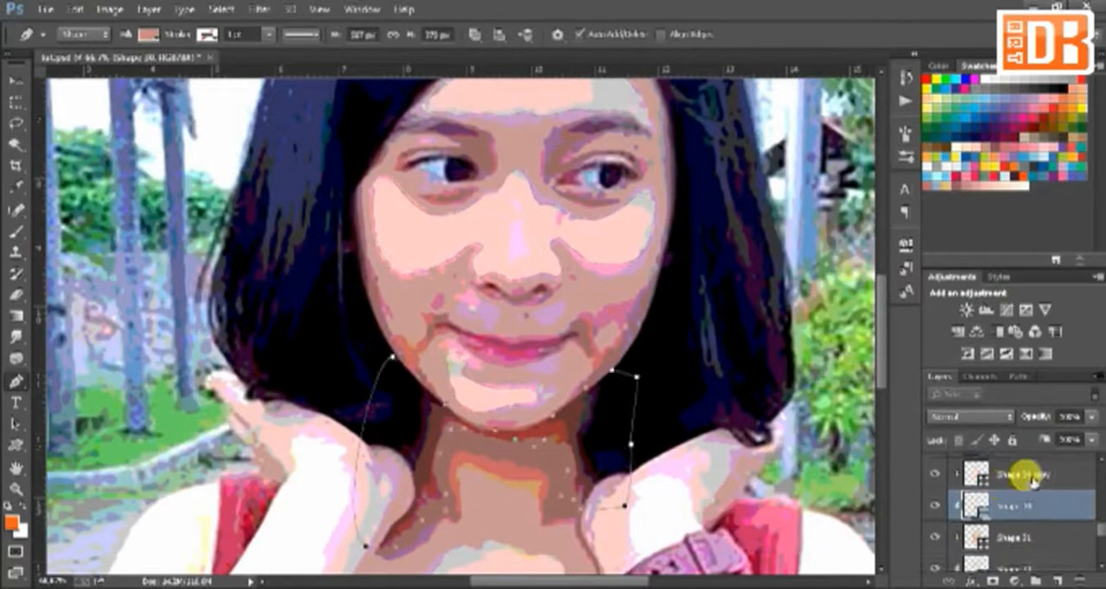
key(ctrl+plus)
key(ctrl+plus)
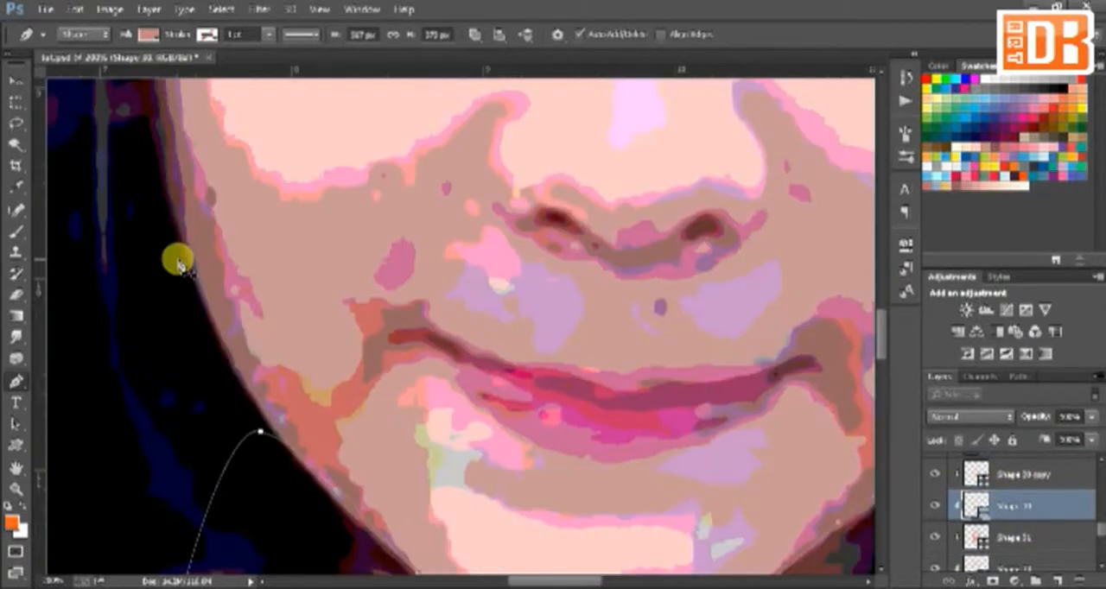
key(ctrl+minus)
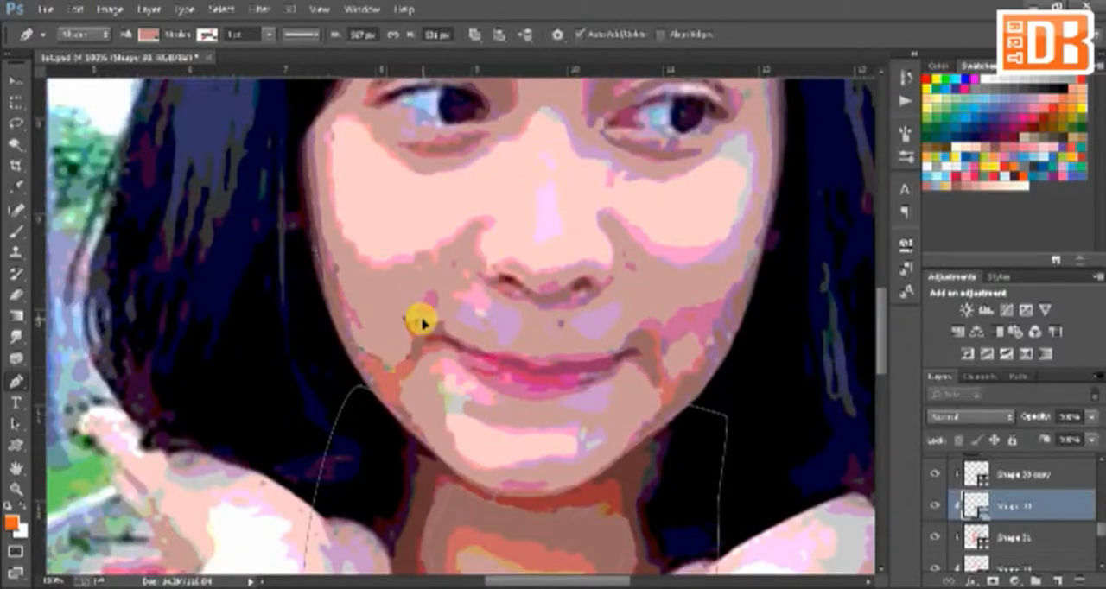
key(ctrl+plus)
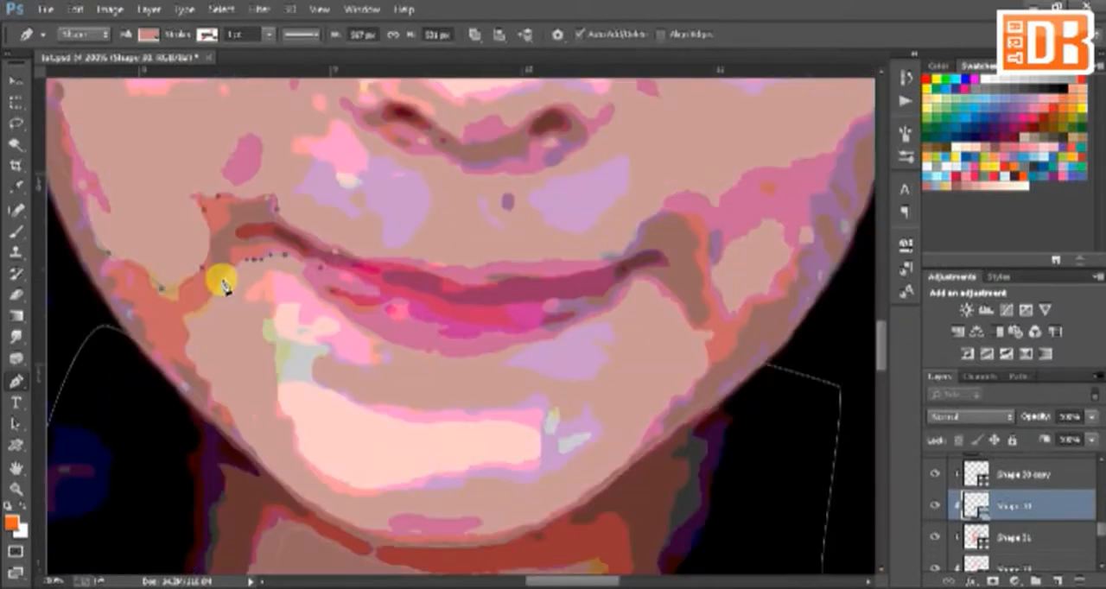
click(223, 281)
click(192, 313)
Step: Extend the mouth-corner shading along the jaw and beneath the chin, closing it back up at the left-hand cheek
drag(191, 355, 197, 370)
drag(249, 445, 265, 462)
drag(431, 538, 482, 545)
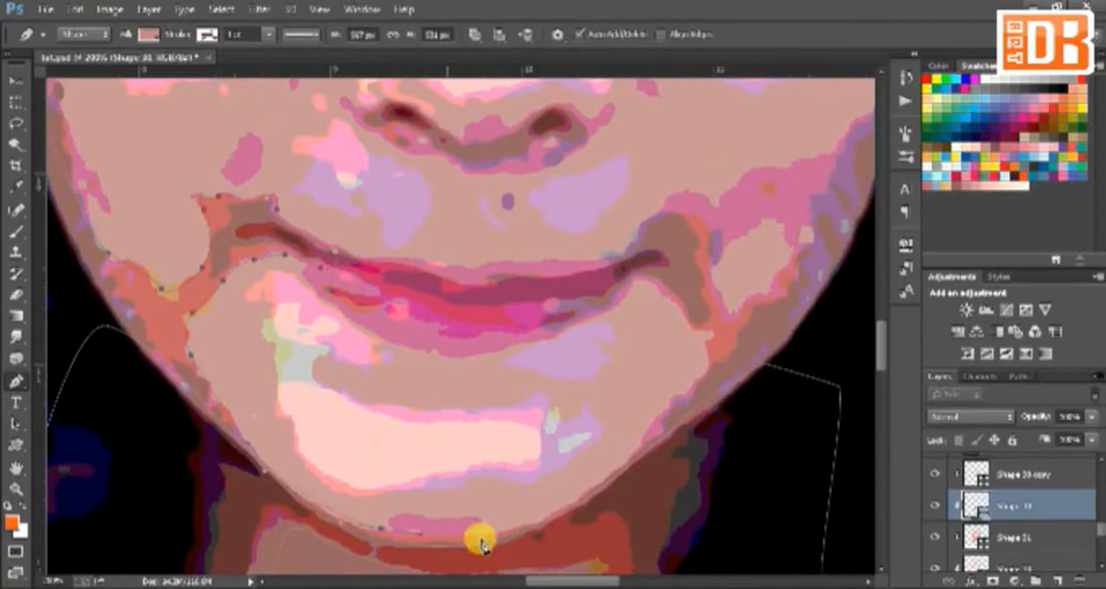
click(546, 518)
drag(383, 546, 317, 536)
drag(261, 509, 216, 486)
click(156, 458)
click(108, 253)
Step: Trace a shading shape from the right-hand mouth corner along the right-hand side of the jaw
drag(646, 291, 612, 468)
scroll(605, 422, down, 2)
click(723, 474)
click(793, 319)
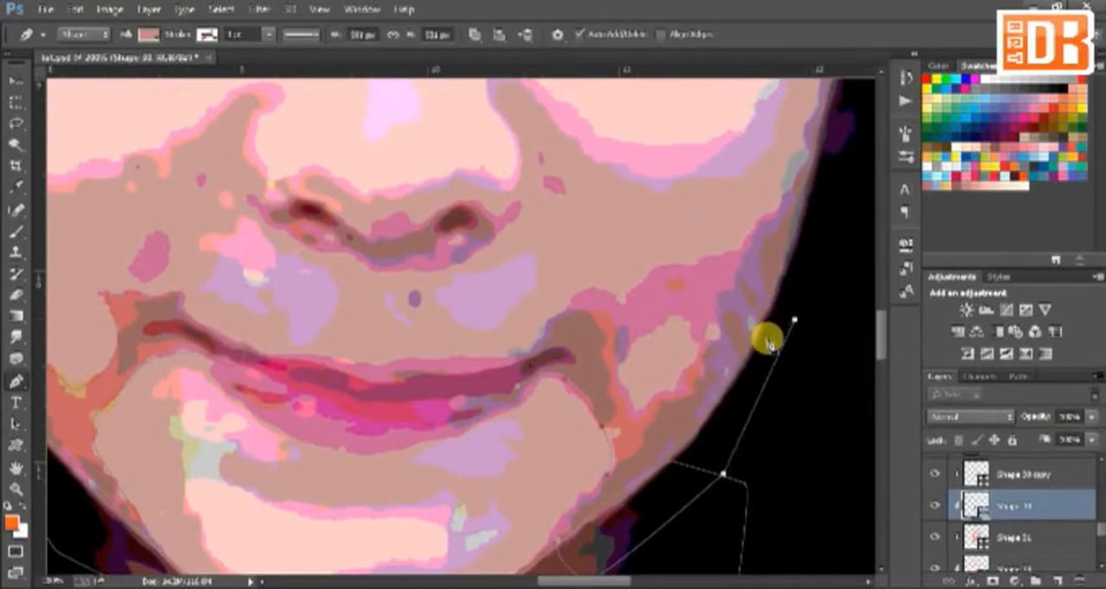
drag(792, 319, 765, 320)
key(ctrl+minus)
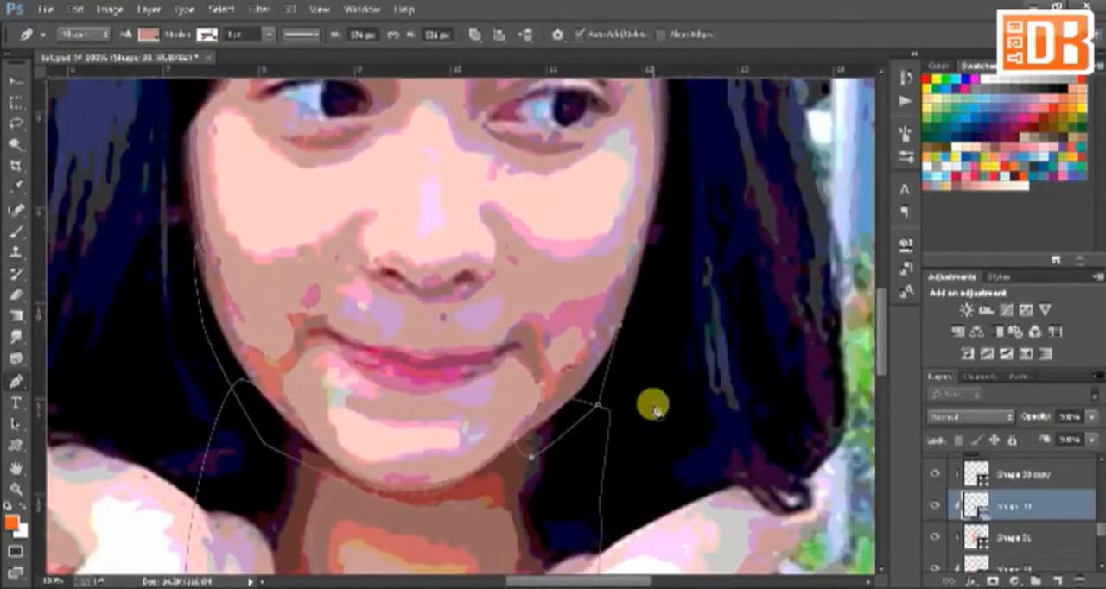
Step: Trace the shading around the nostrils and the underside of the nose
key(ctrl+plus)
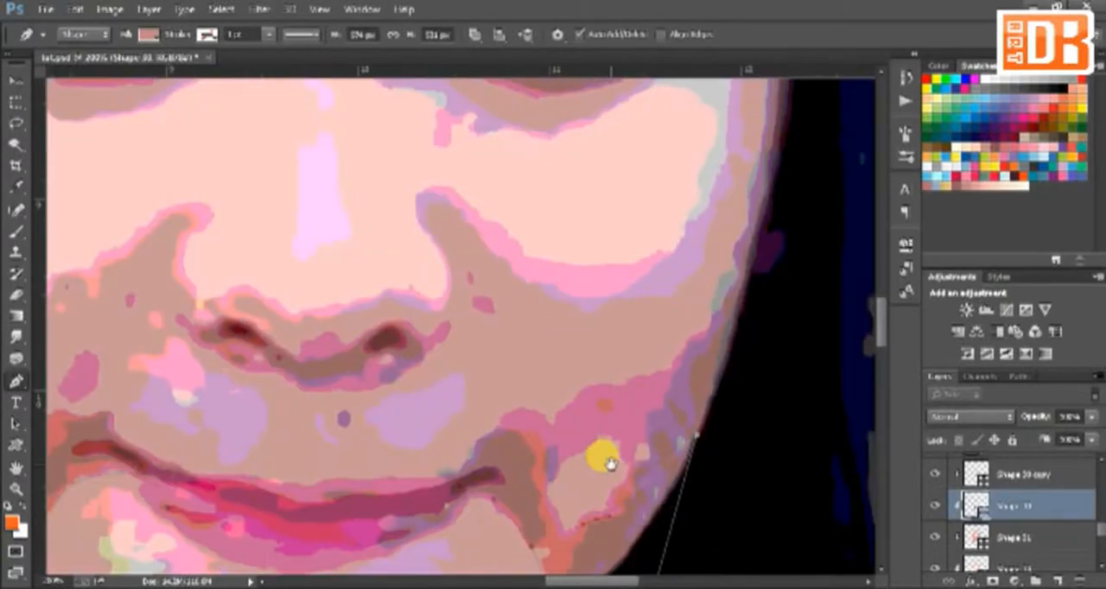
drag(602, 456, 608, 418)
click(181, 277)
drag(216, 313, 404, 341)
mouse_move(445, 305)
mouse_down()
mouse_move(455, 292)
mouse_move(434, 303)
mouse_up()
click(280, 307)
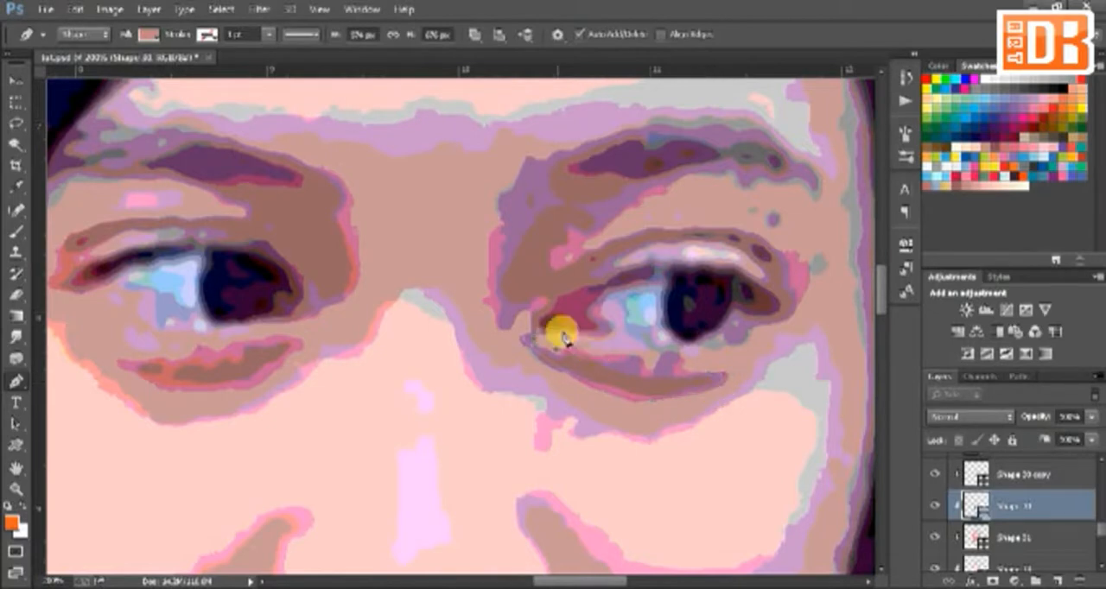
Step: Trace the shading around the right-hand eye, from the brow and eyelid to the crease beneath it
drag(686, 319, 636, 350)
drag(467, 210, 453, 236)
click(452, 344)
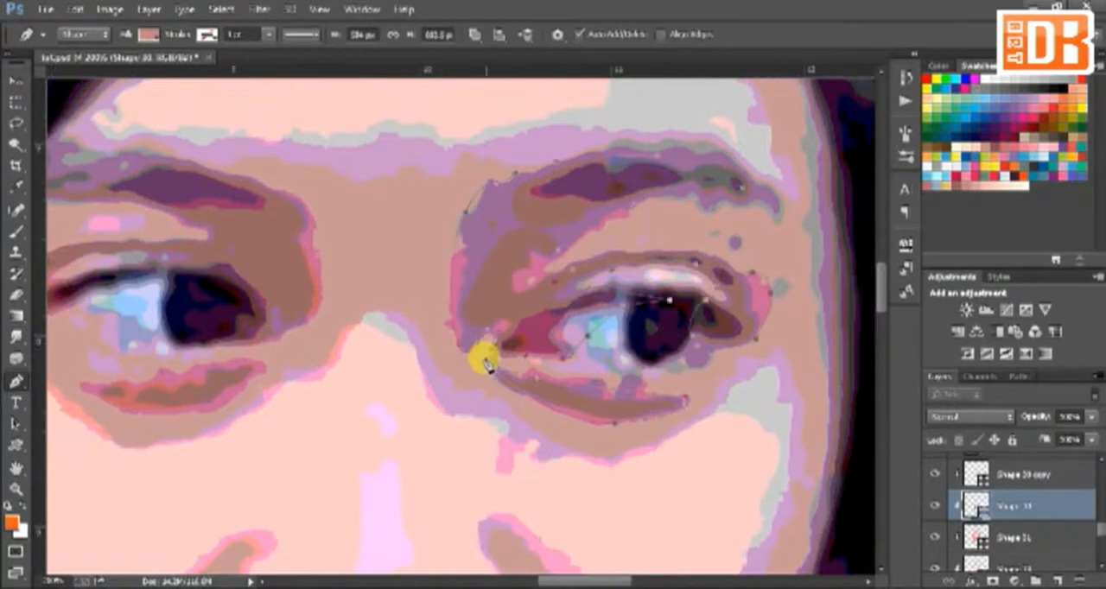
click(485, 361)
Step: Trace a closed shading shape over the crease beneath the left-hand eye
drag(257, 381, 421, 405)
click(409, 408)
drag(300, 436, 277, 432)
click(238, 403)
click(268, 408)
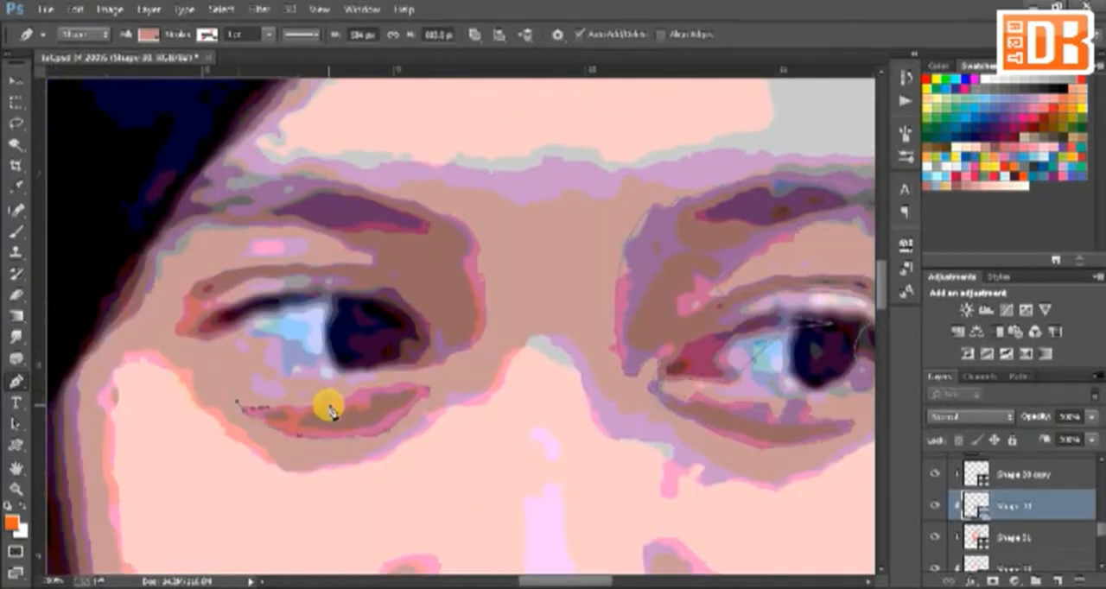
drag(328, 399, 342, 395)
drag(391, 386, 402, 384)
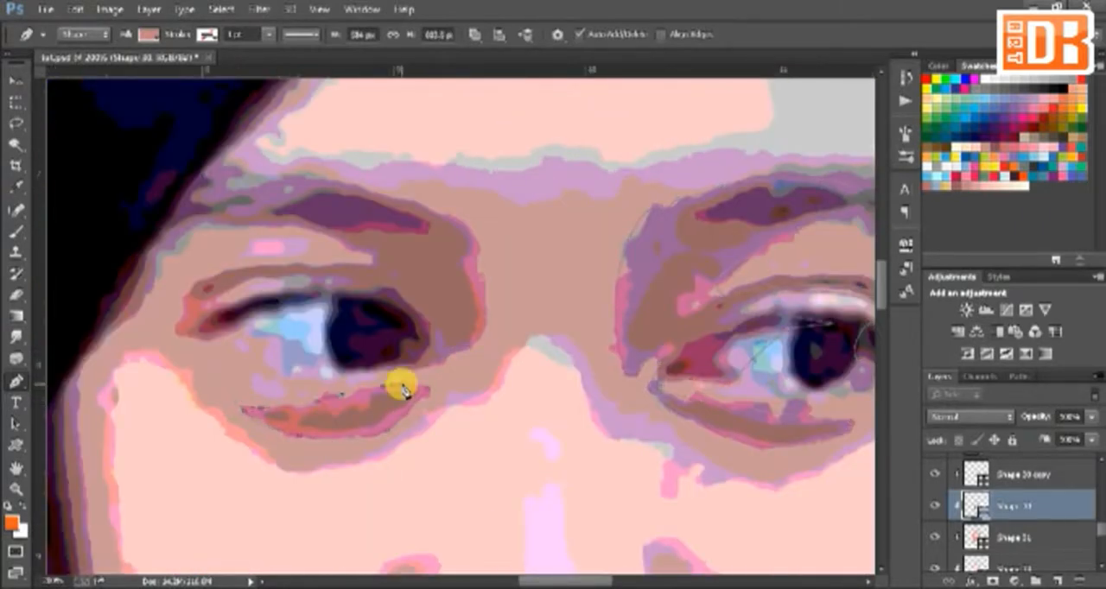
click(426, 389)
Step: Trace the shading around the left-hand eye along the upper eyelid, outer corner and inner brow socket
click(391, 362)
drag(311, 262, 261, 261)
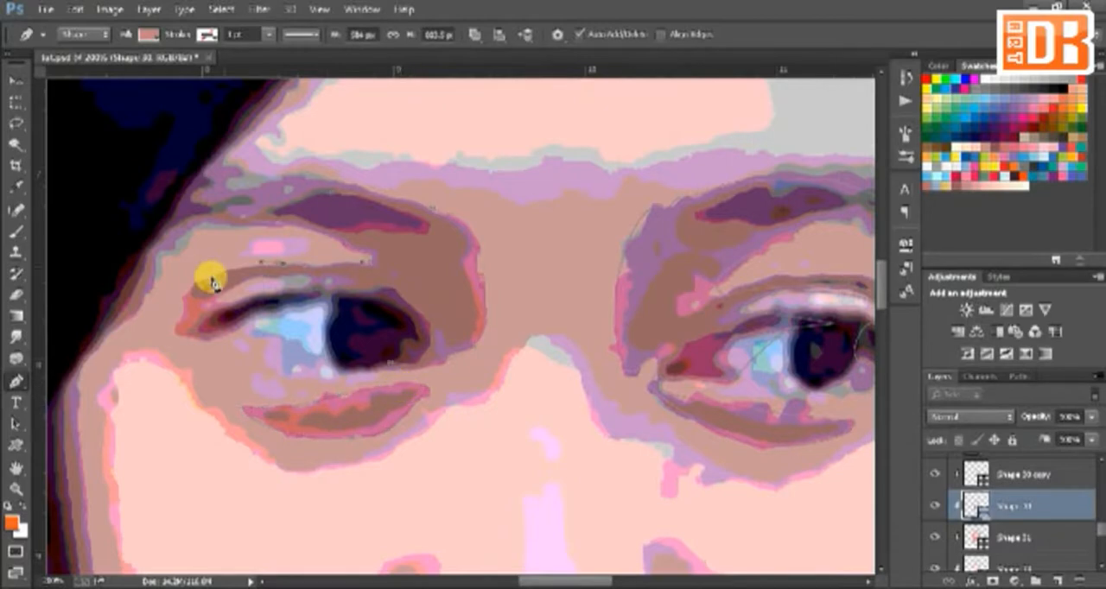
click(211, 281)
click(219, 332)
drag(390, 364, 428, 371)
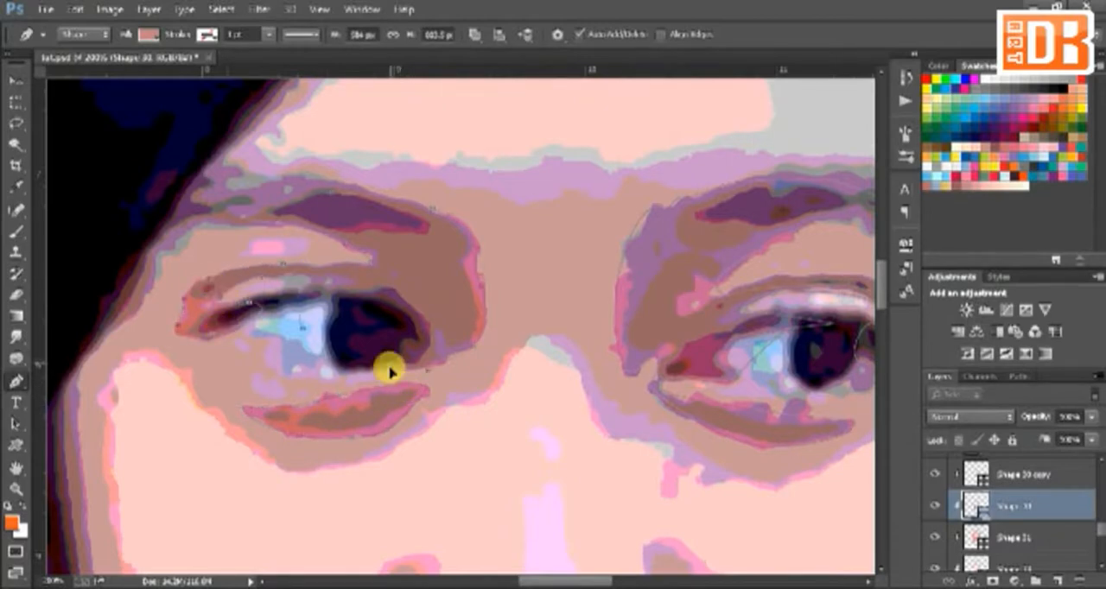
drag(609, 372, 464, 220)
Step: Trace a shading shape along the right-hand edge of the cheek and hide the reference photo to show the artwork
key(ctrl+minus)
drag(476, 310, 496, 355)
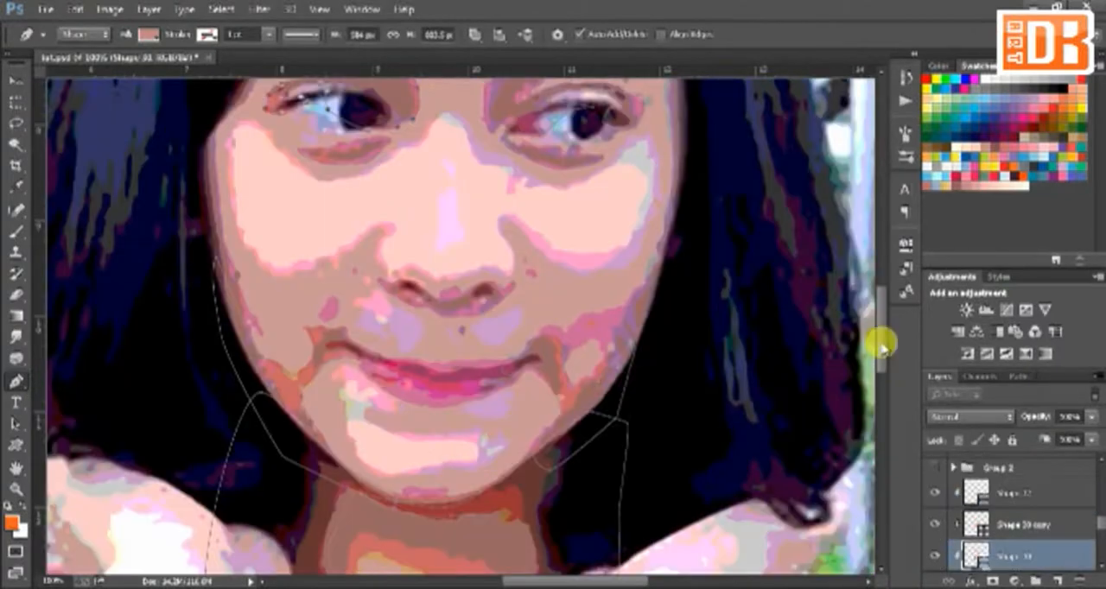
click(660, 284)
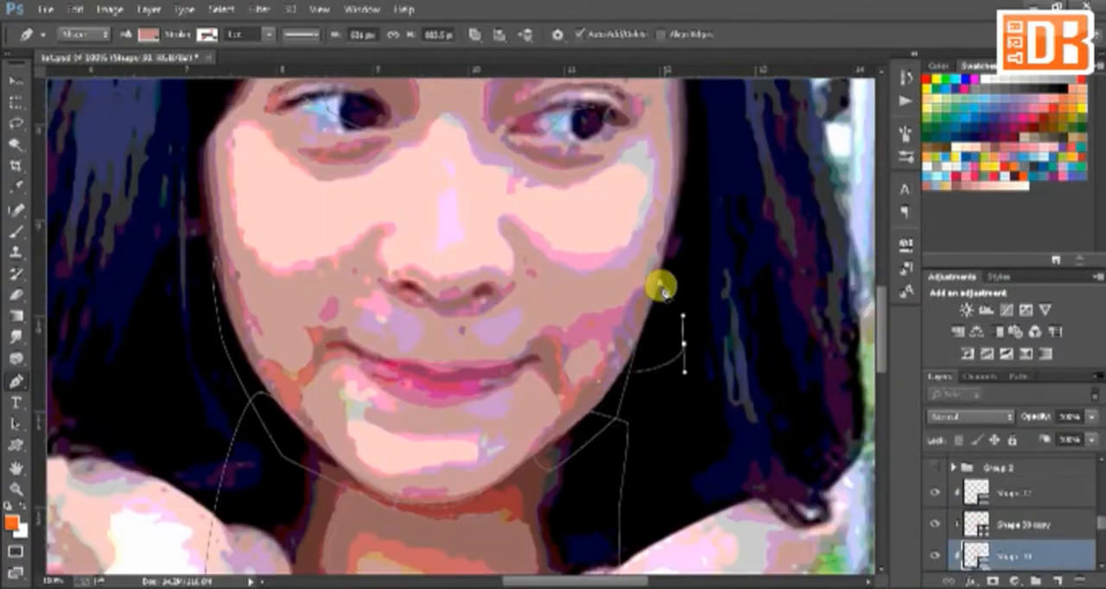
click(682, 344)
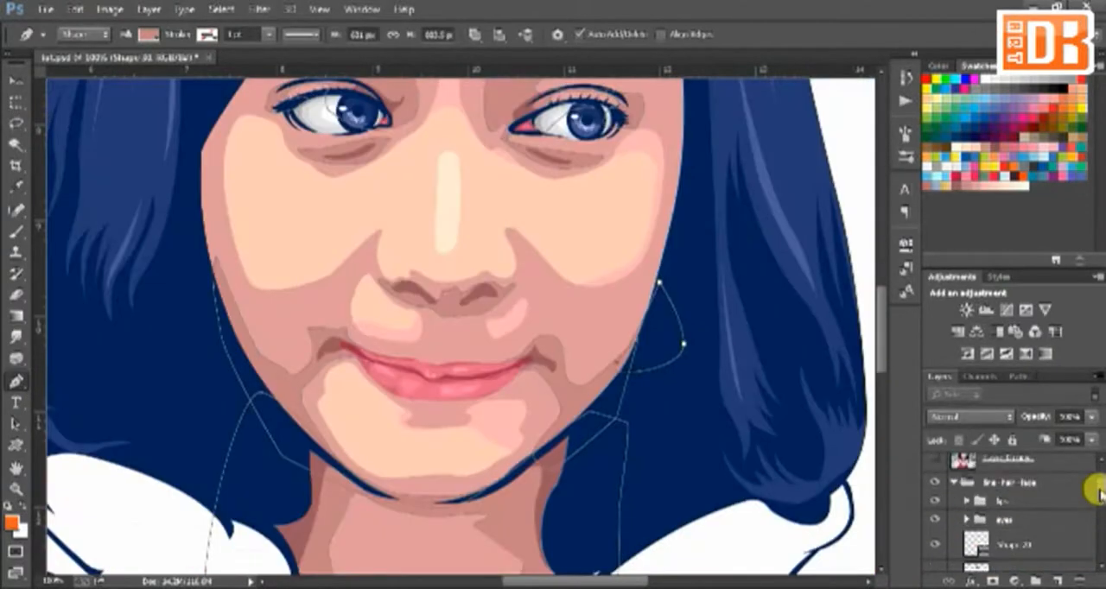
click(994, 459)
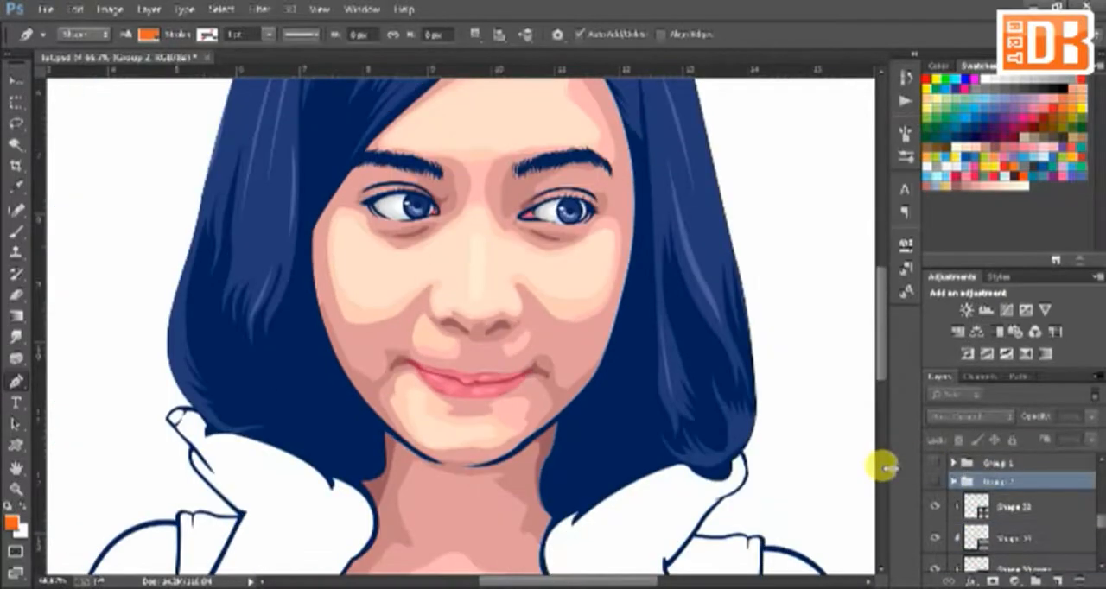
Step: Trace a rounded closed highlight shape on each cheek beneath the eyes, using the light skin fill
key(ctrl+minus)
key(ctrl+plus)
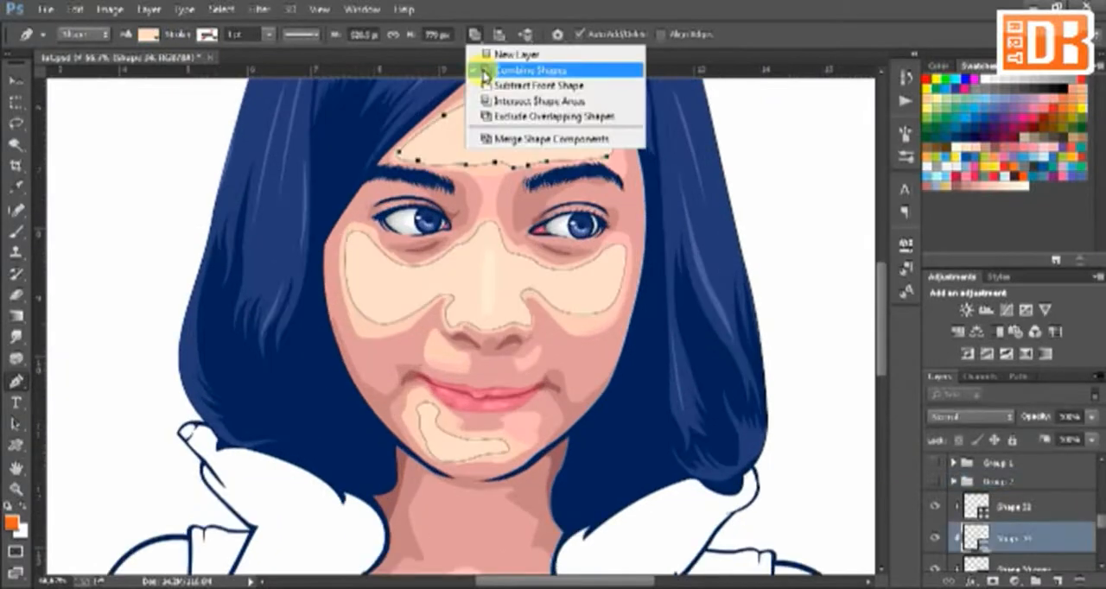
click(467, 67)
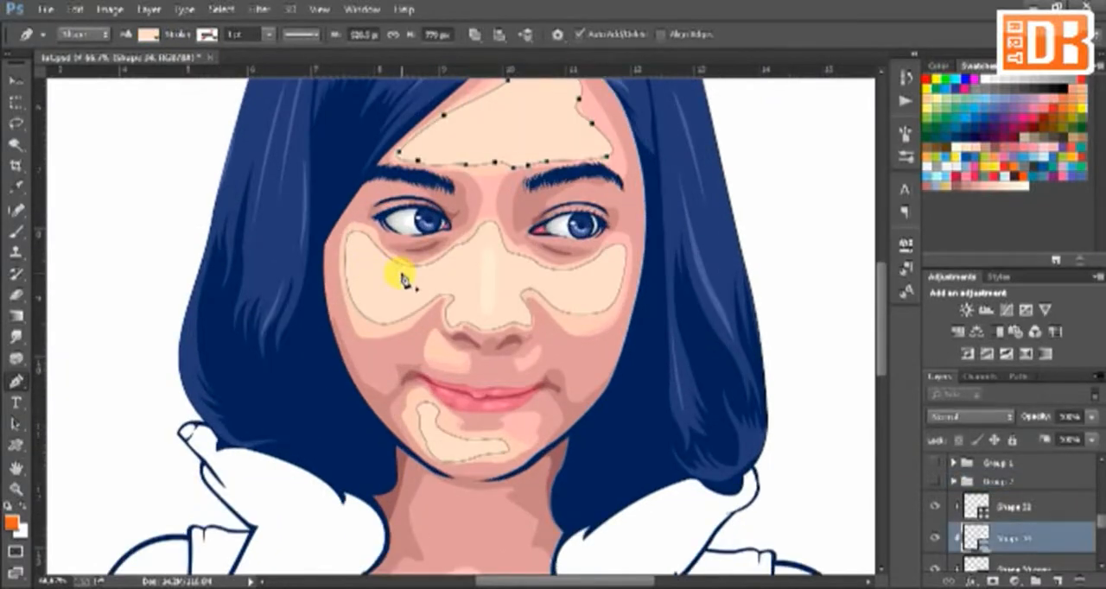
click(383, 267)
drag(393, 321, 411, 307)
click(438, 284)
click(406, 272)
click(383, 268)
click(554, 284)
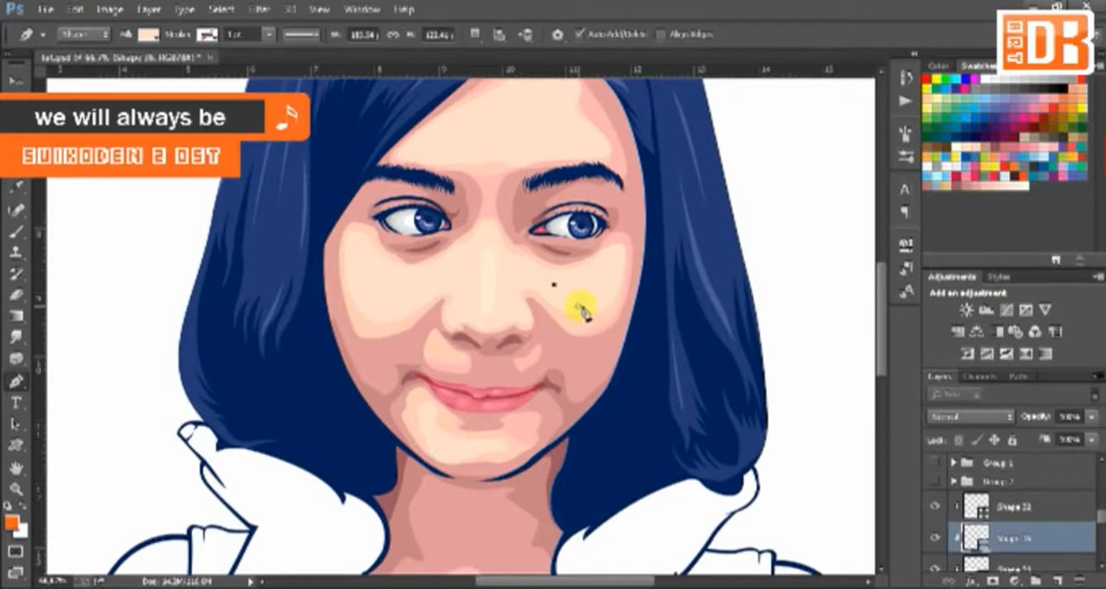
drag(580, 306, 560, 245)
key(ctrl+z)
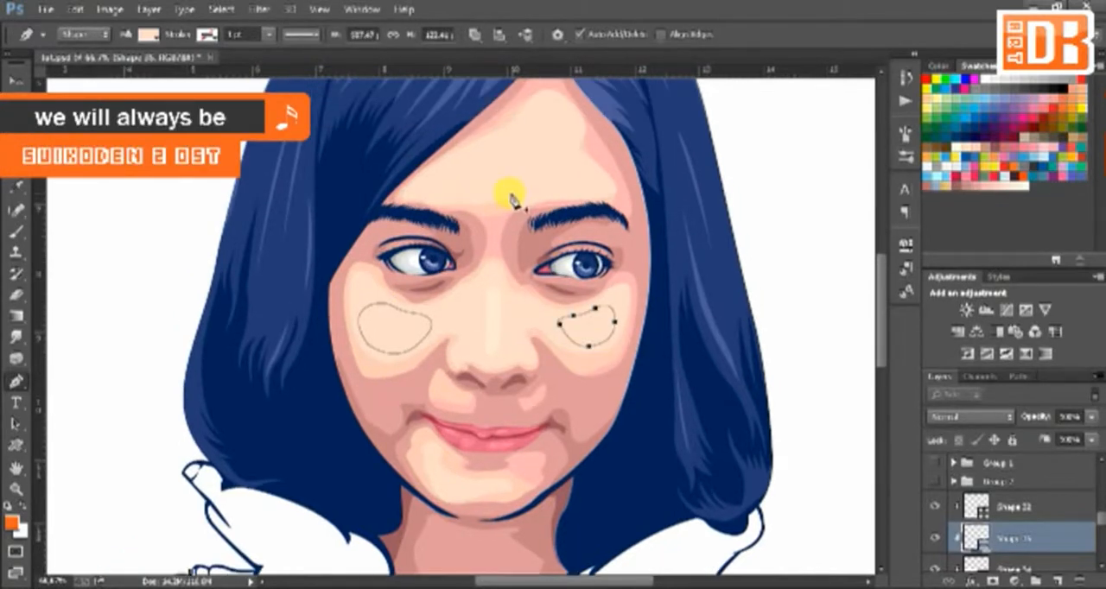
Step: Trace a closed highlight shape on the forehead above the brows, narrow at the hairline and wide at its base
drag(508, 182, 522, 140)
drag(542, 119, 555, 114)
drag(567, 139, 567, 152)
drag(581, 168, 523, 196)
click(596, 192)
click(562, 192)
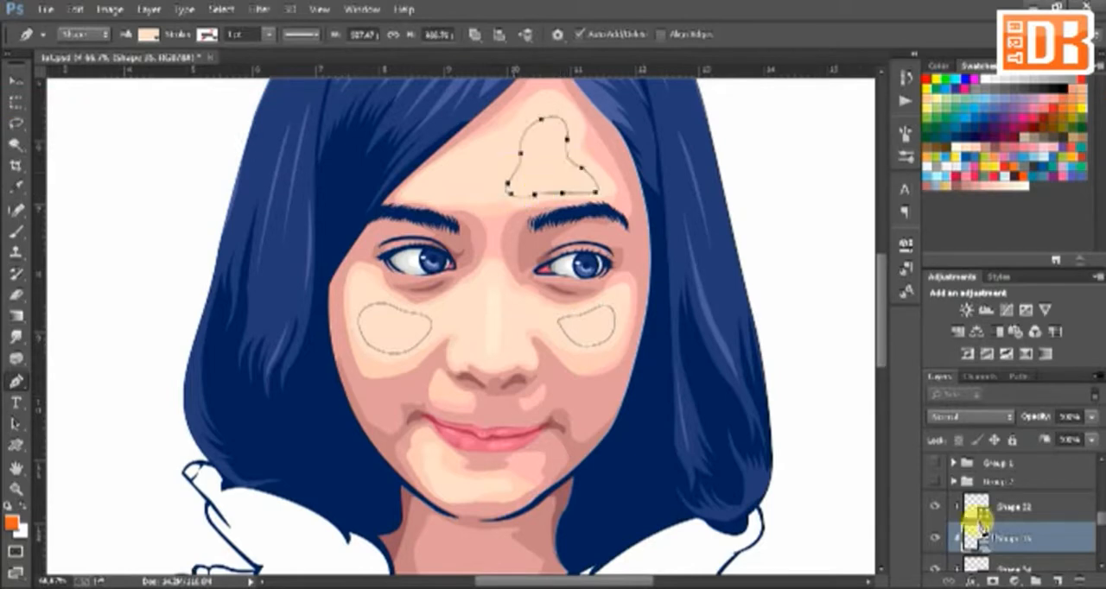
Step: Confirm the fill colour of the cheek and forehead highlights and show the hidden Group 1 and Group 2 layers
double_click(978, 529)
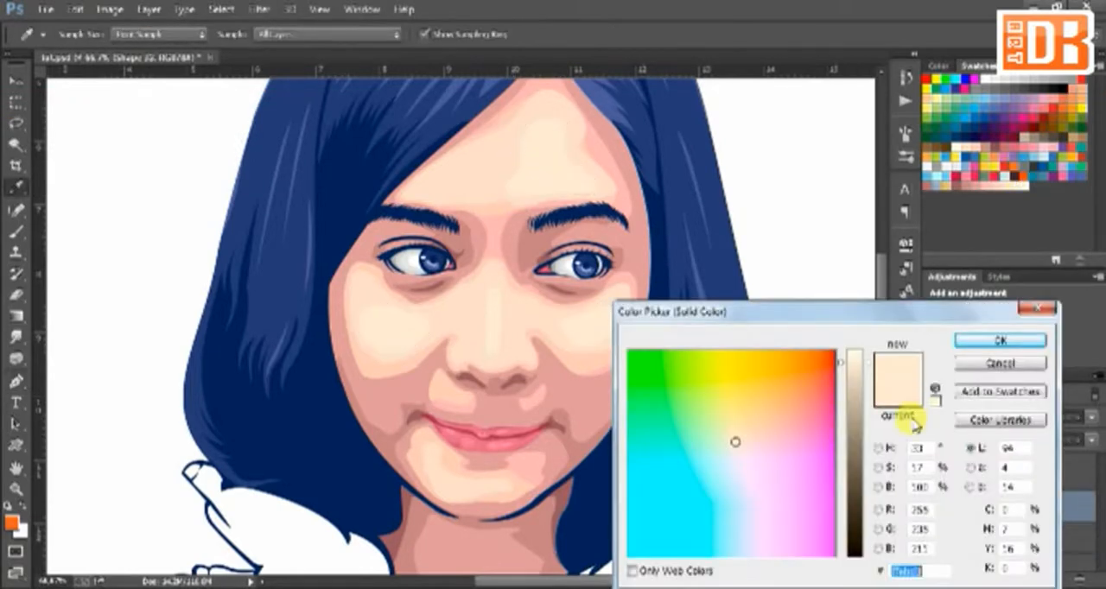
click(967, 340)
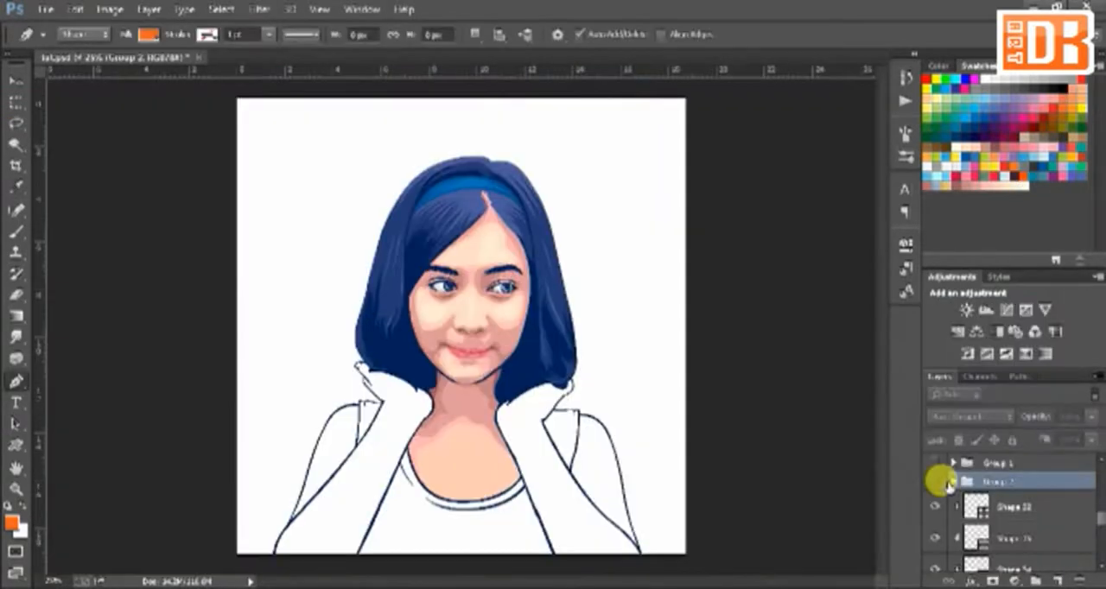
click(936, 482)
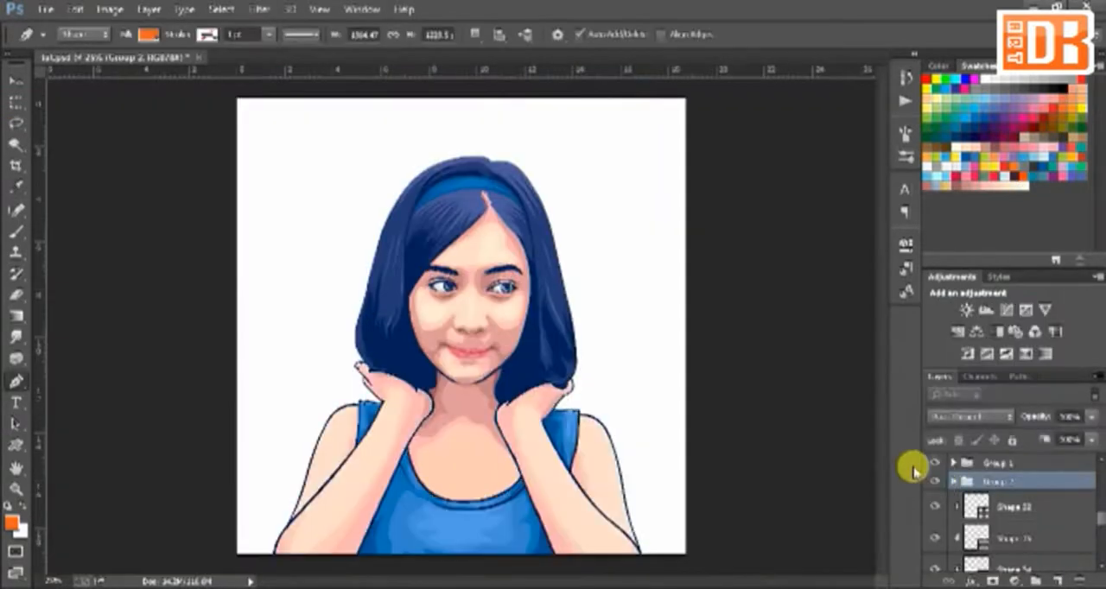
key(ctrl+plus)
key(ctrl+plus)
key(ctrl+plus)
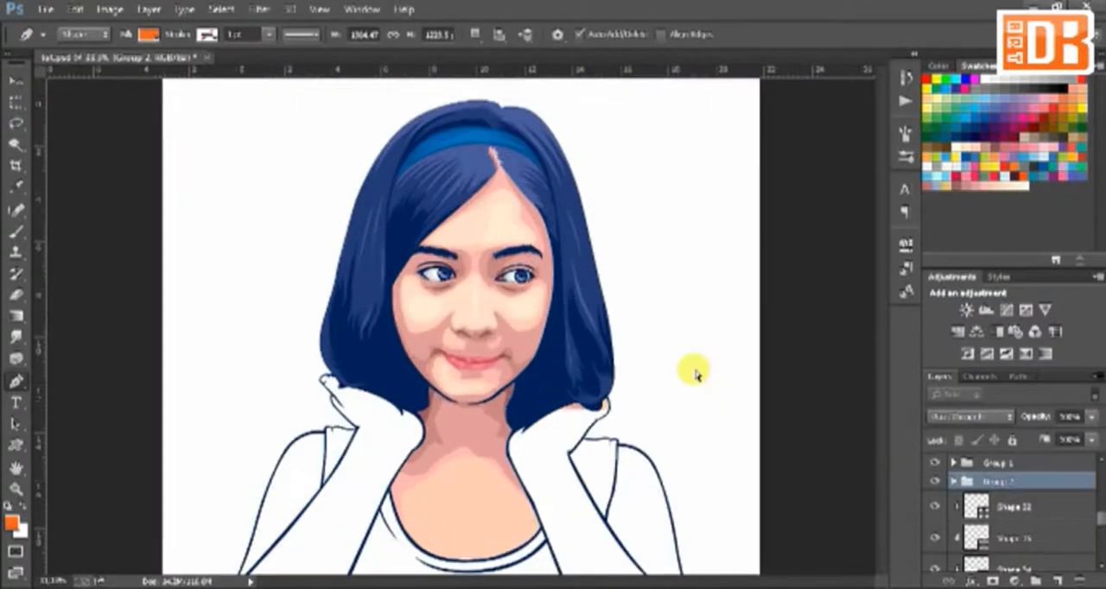
drag(882, 332, 882, 322)
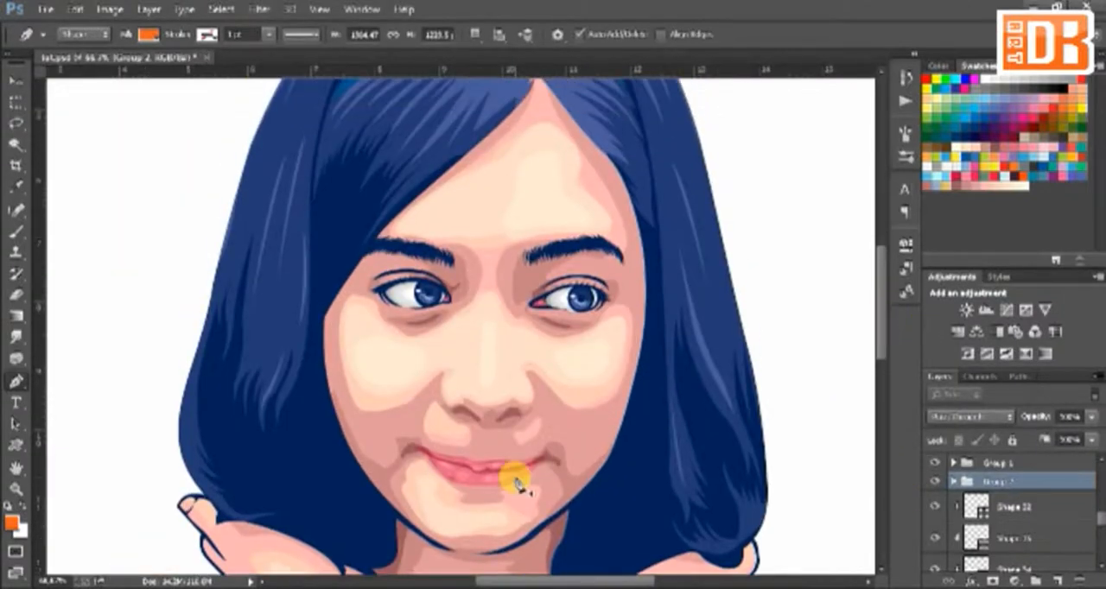
key(ctrl+minus)
key(ctrl+minus)
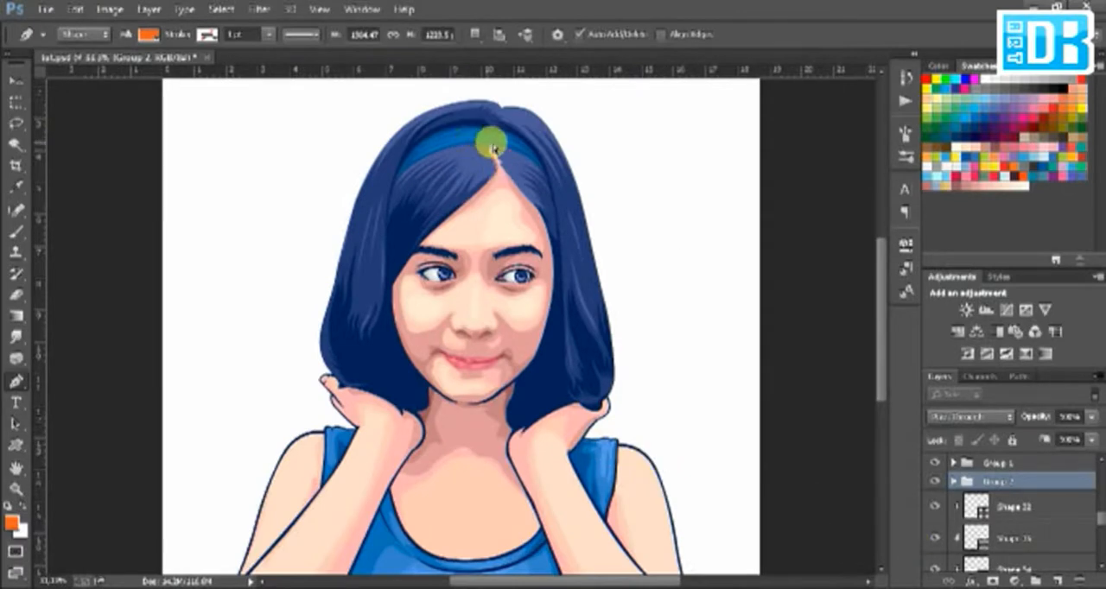
Step: Recolour the headband's base shape to bright cyan blue, 00aeef
ctrl+click(531, 155)
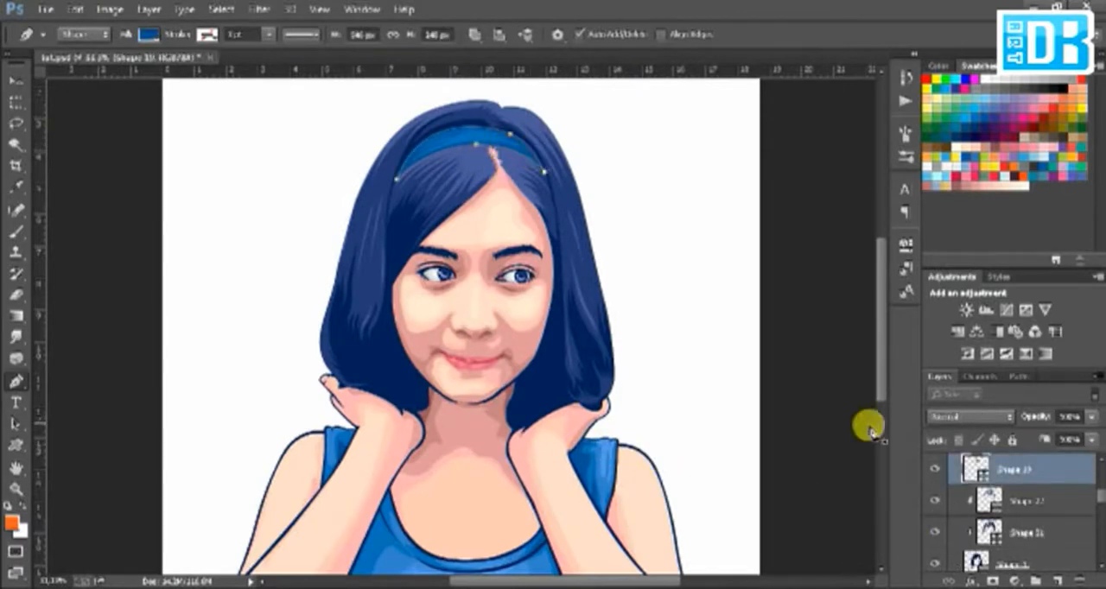
double_click(974, 468)
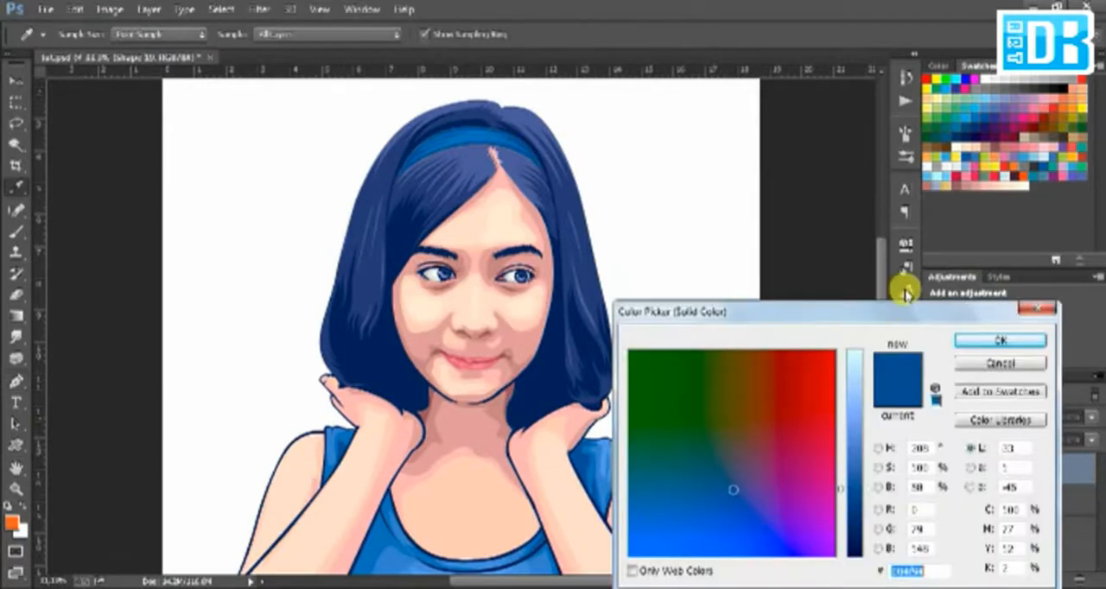
click(963, 107)
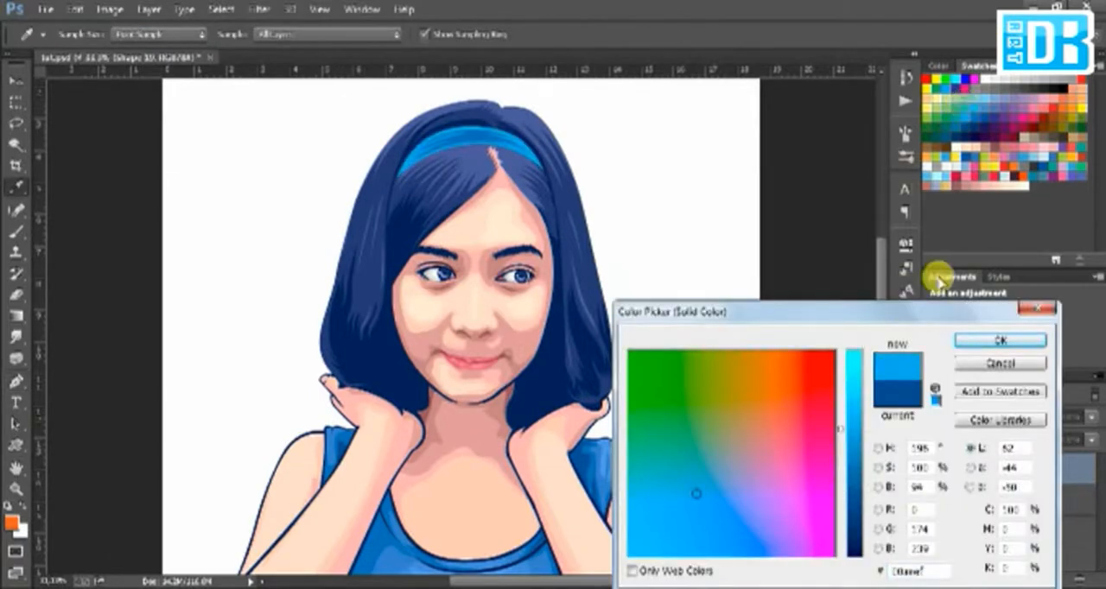
click(964, 340)
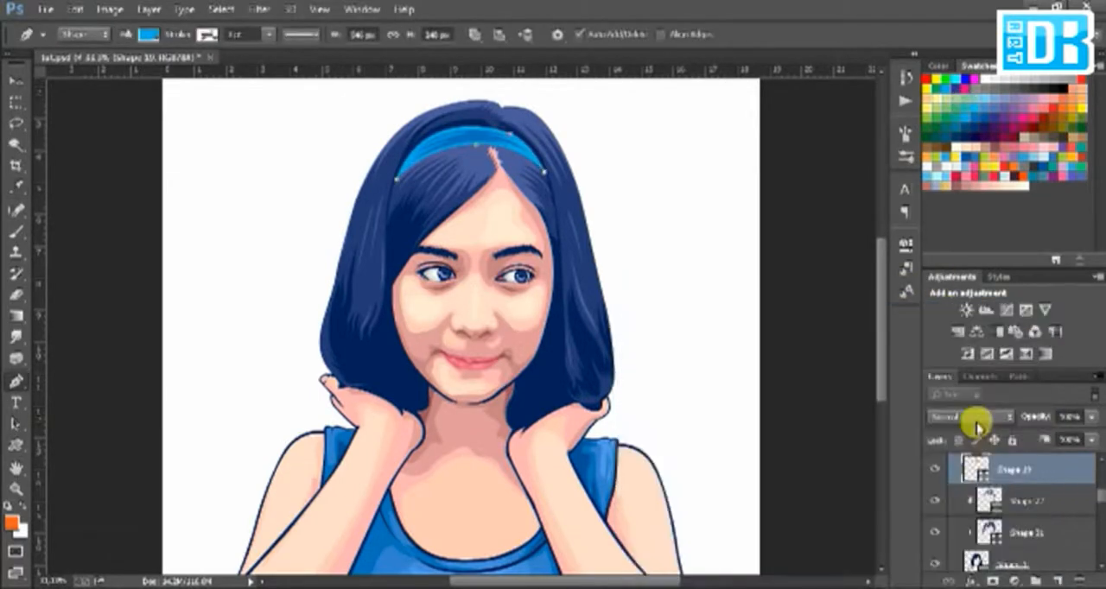
Step: Lighten the fill of the headband's highlight stripes to pale blue, 83c7ff
click(1078, 523)
double_click(980, 516)
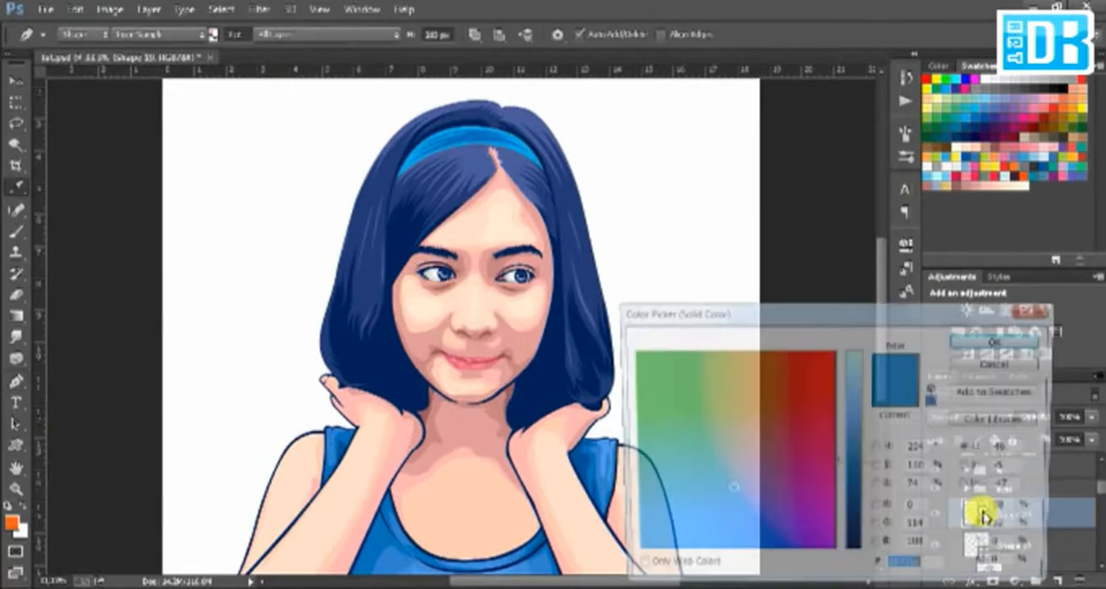
click(867, 446)
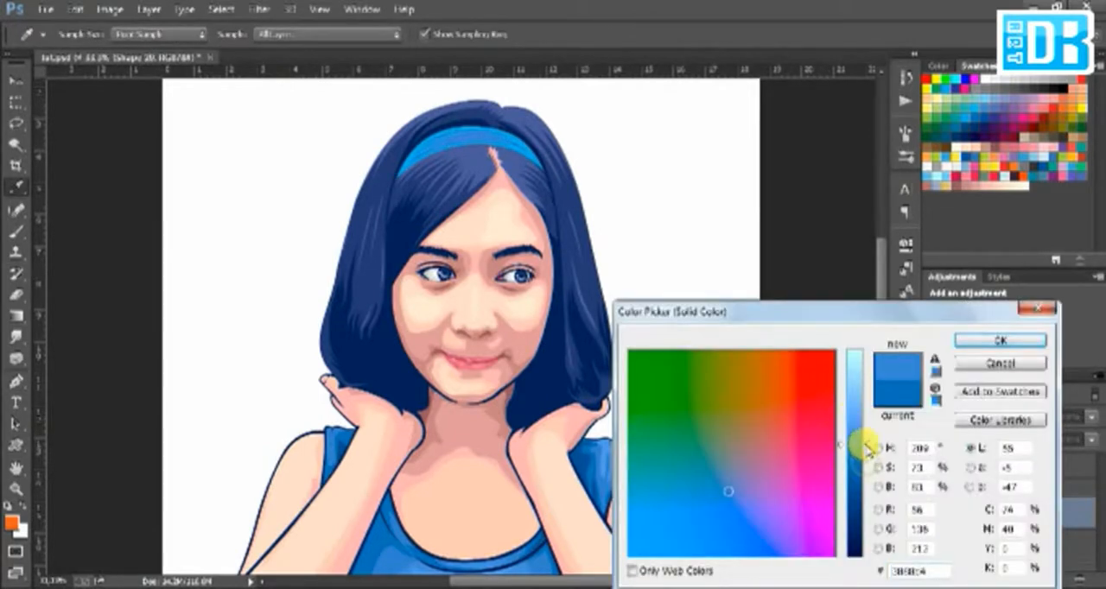
drag(866, 447, 867, 399)
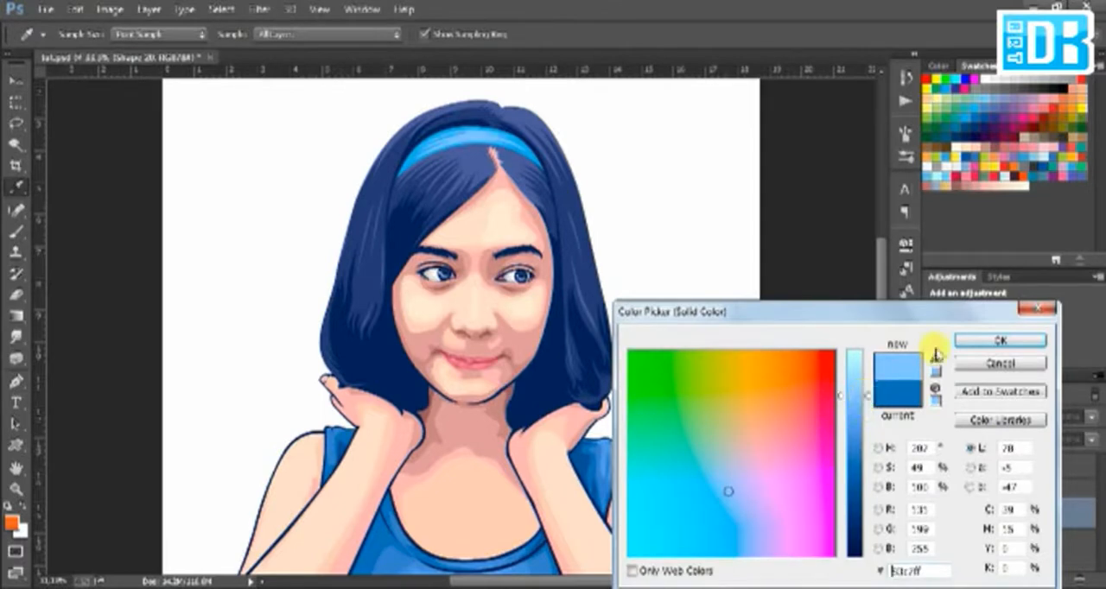
key(Return)
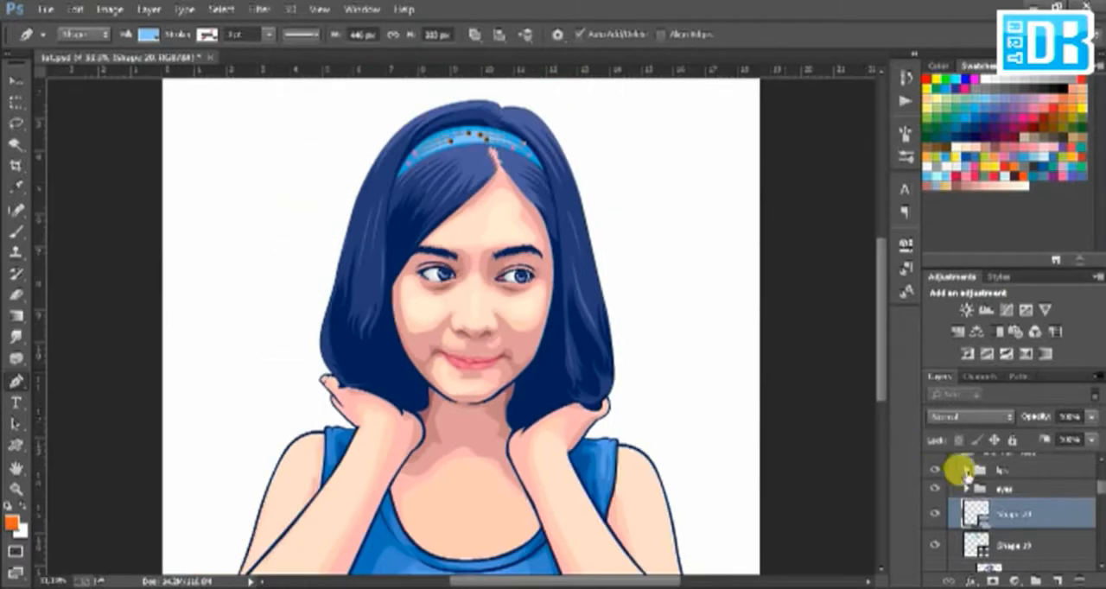
Step: Add a Selective Color adjustment layer above the lips group and clip it to that group
click(1001, 470)
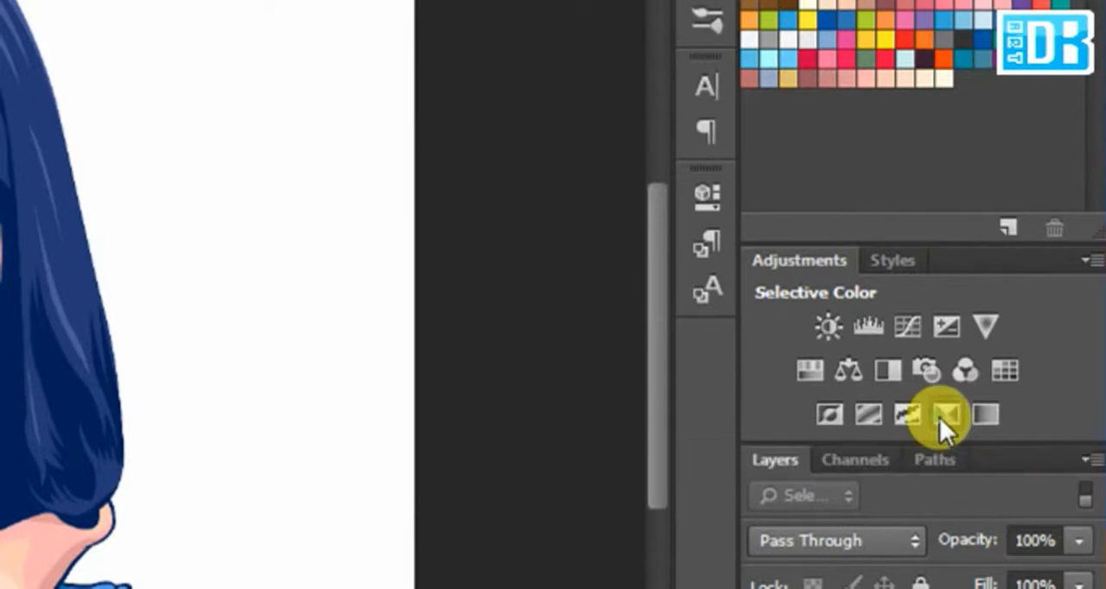
click(942, 416)
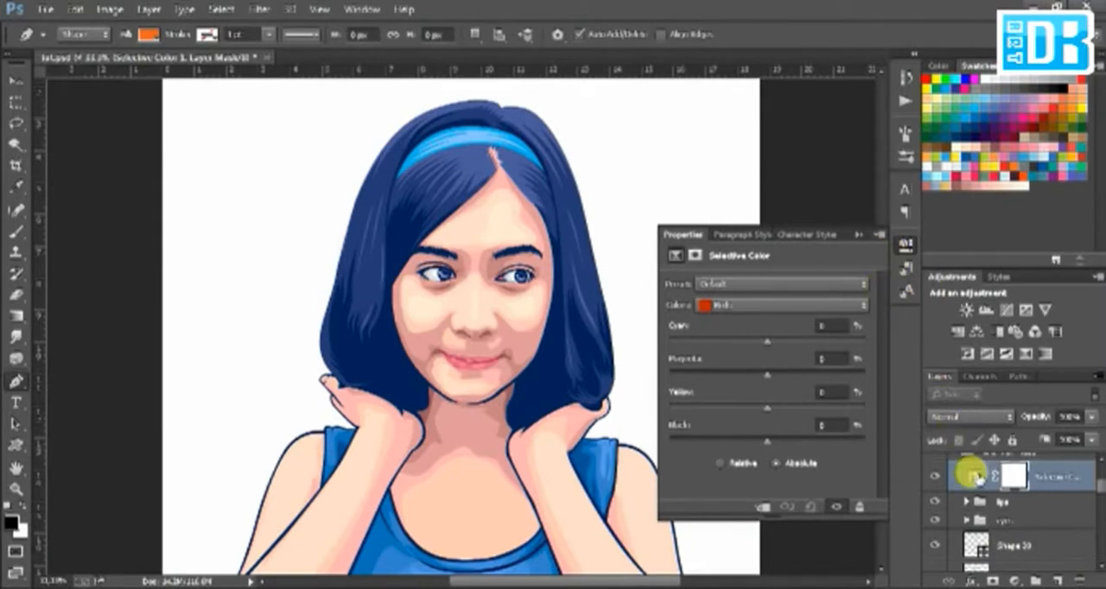
right_click(976, 477)
click(970, 475)
right_click(976, 476)
right_click(1045, 480)
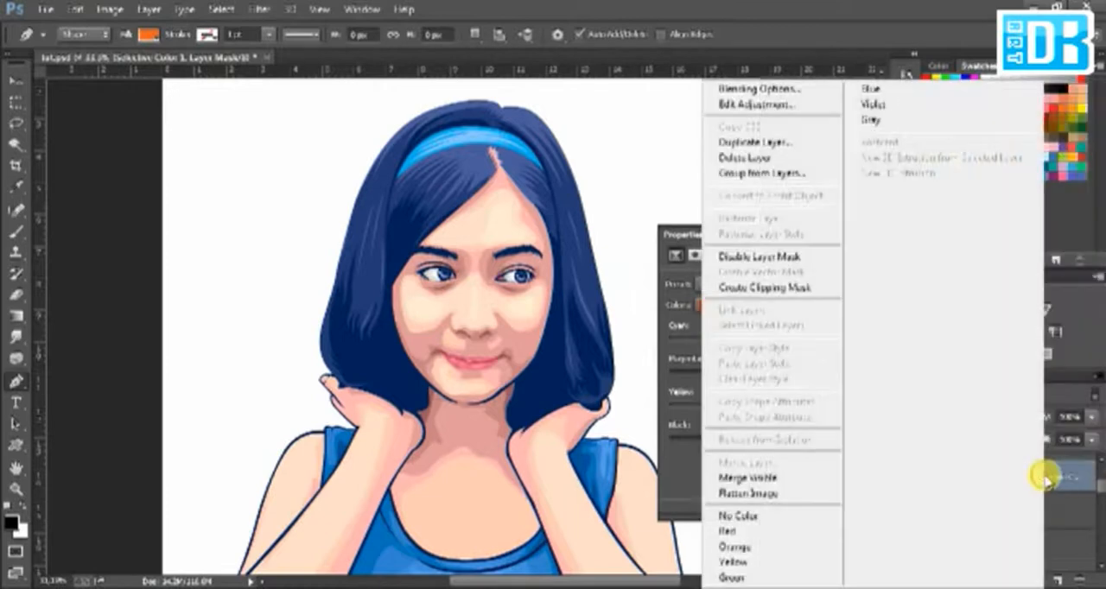
click(803, 288)
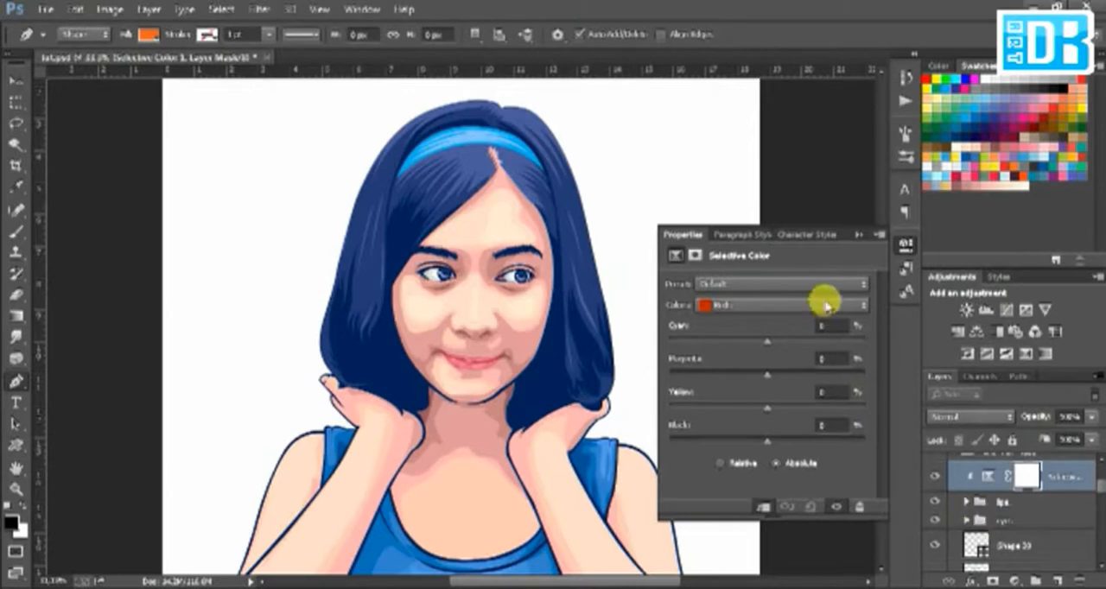
Step: Adjust the Reds of the lips' Selective Color layer to Magenta +17% and Black -3%, and close its settings
scroll(529, 363, up, 2)
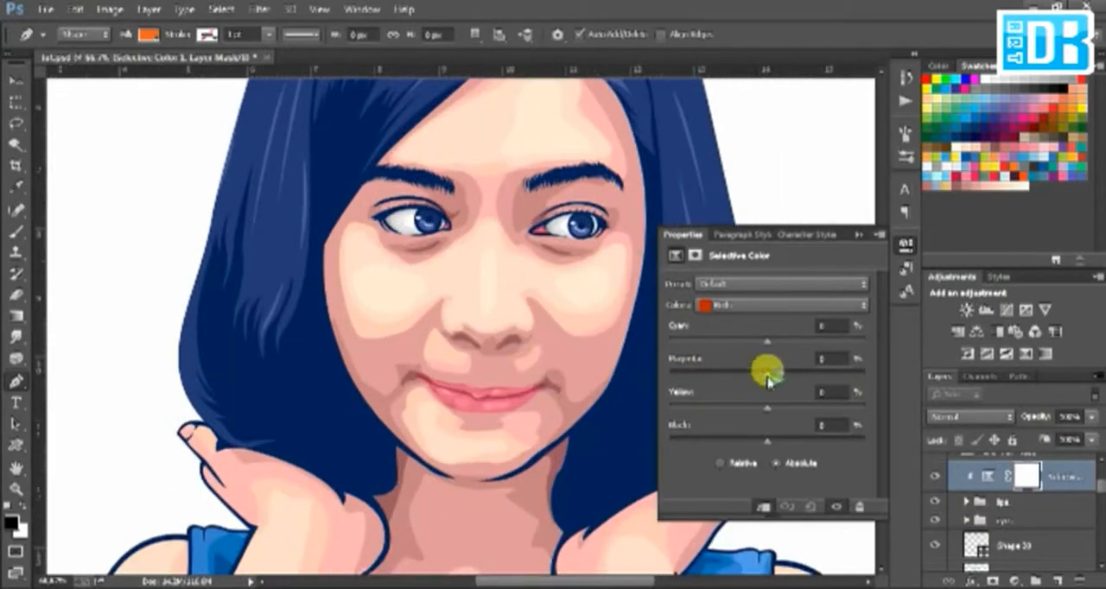
drag(767, 378, 791, 384)
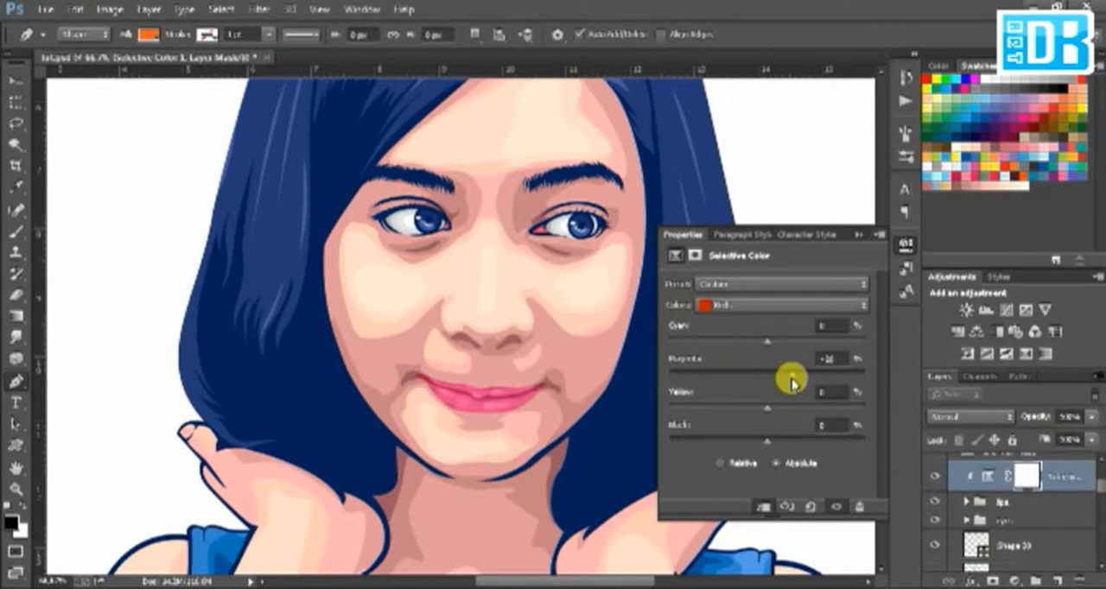
key(ctrl+minus)
key(ctrl+minus)
key(ctrl+plus)
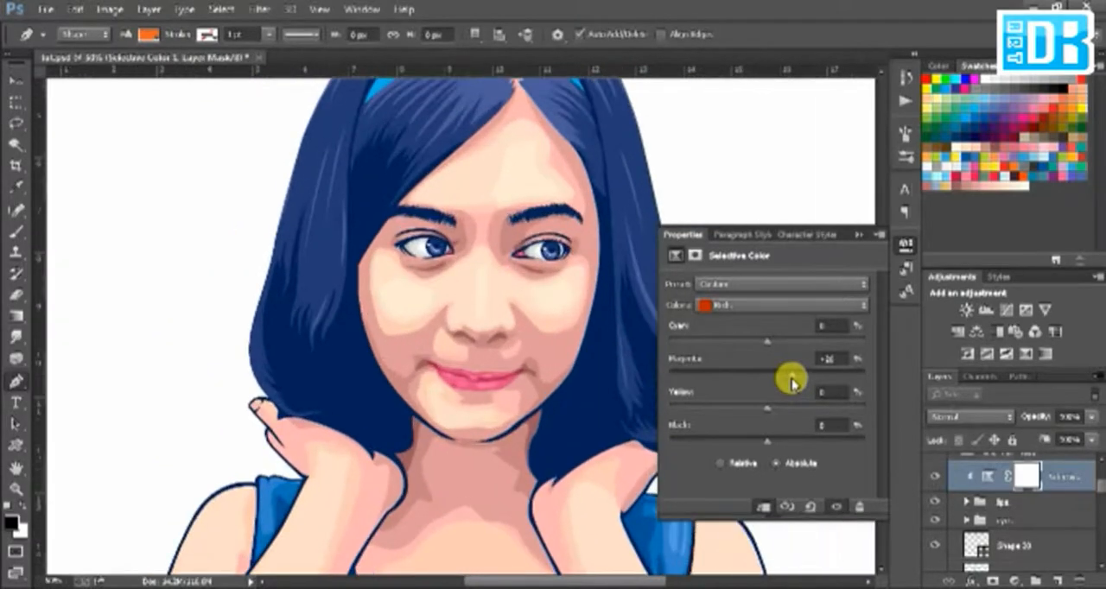
drag(791, 383, 783, 378)
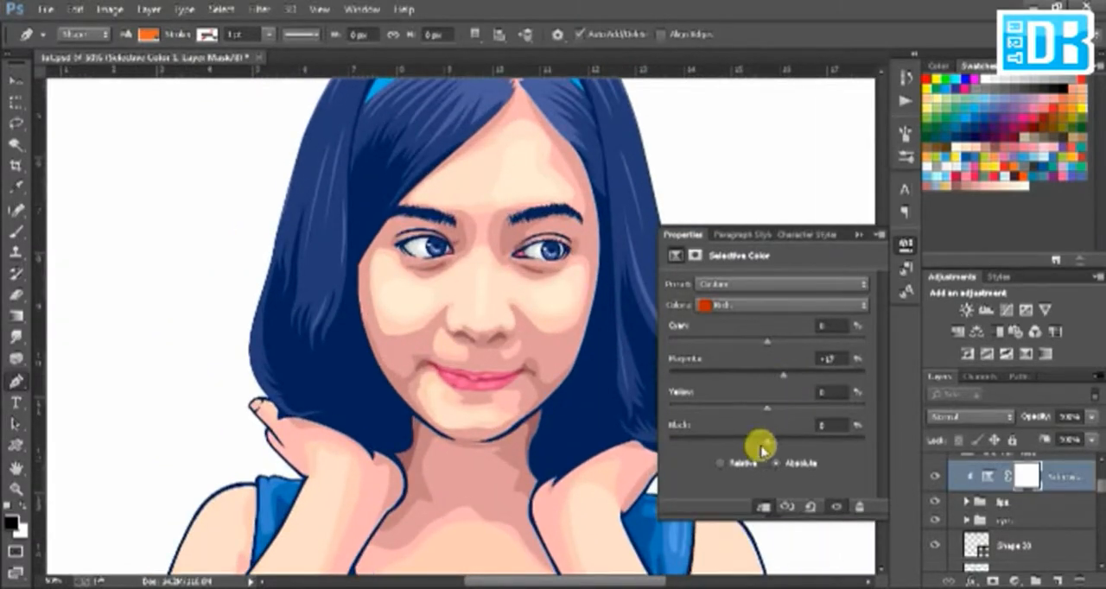
drag(769, 444, 764, 445)
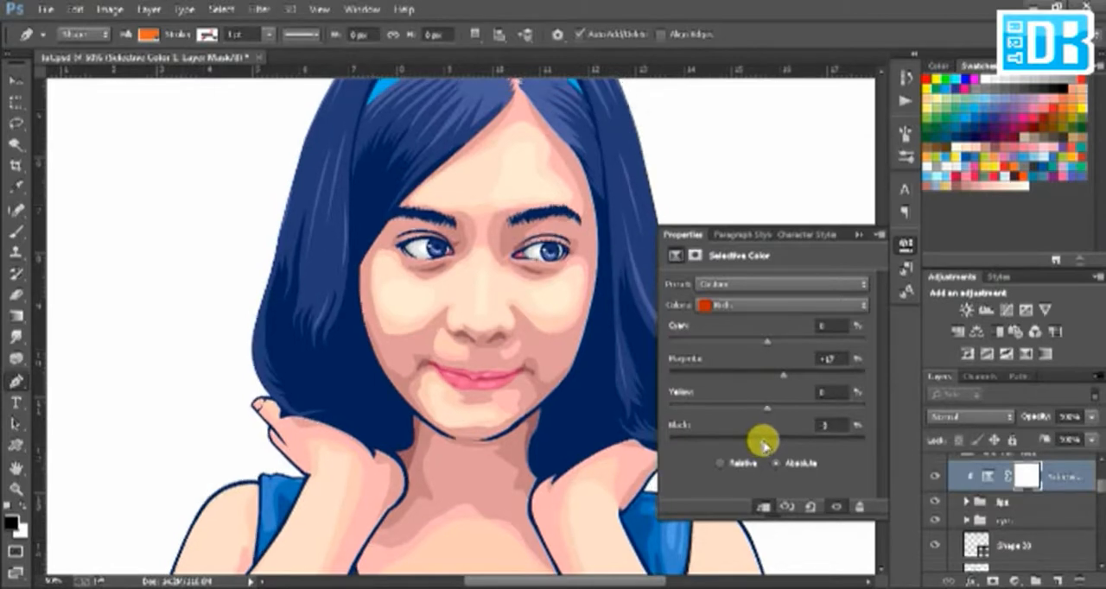
key(ctrl+minus)
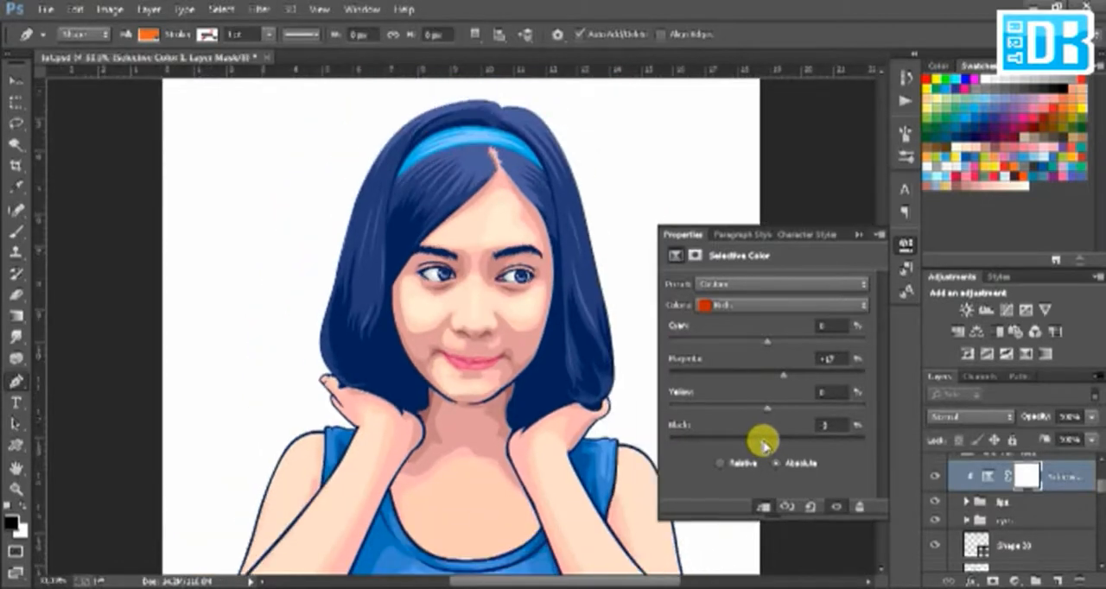
click(859, 234)
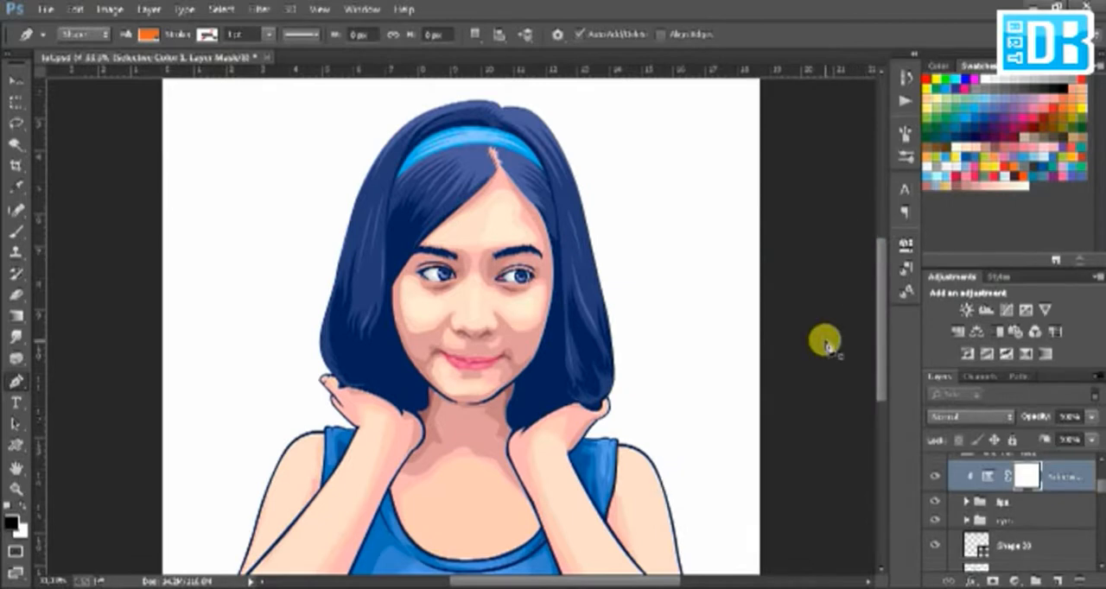
key(ctrl+minus)
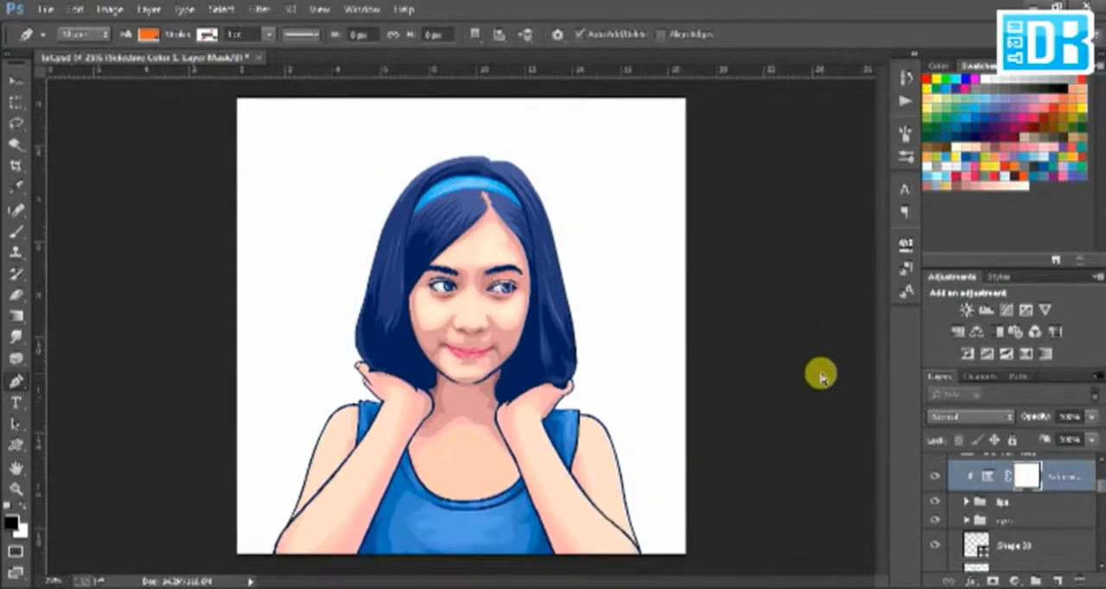
key(ctrl+plus)
key(ctrl+plus)
drag(879, 359, 878, 337)
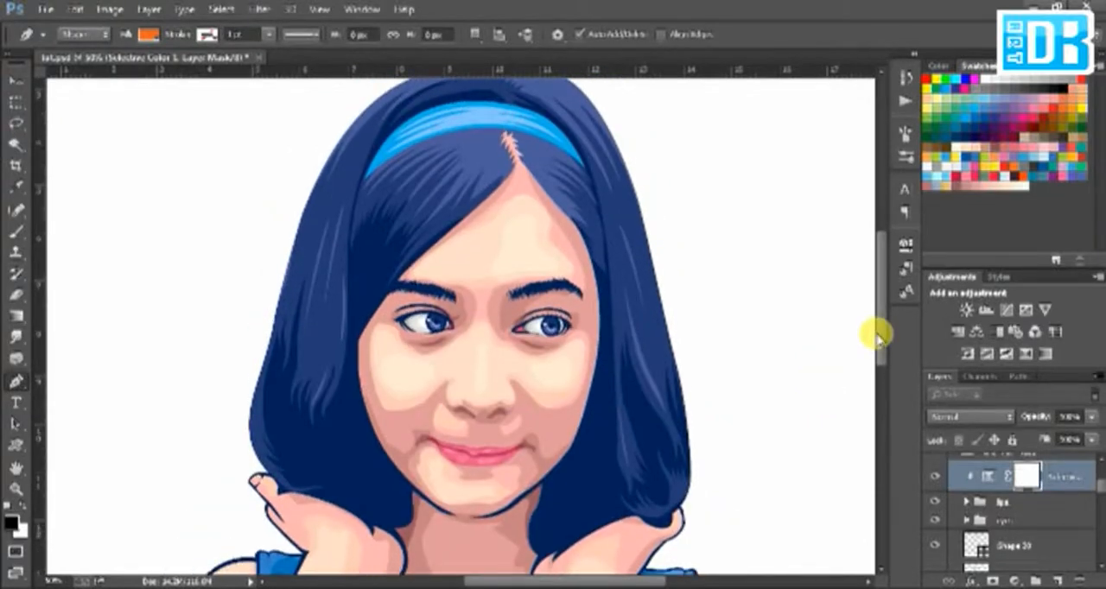